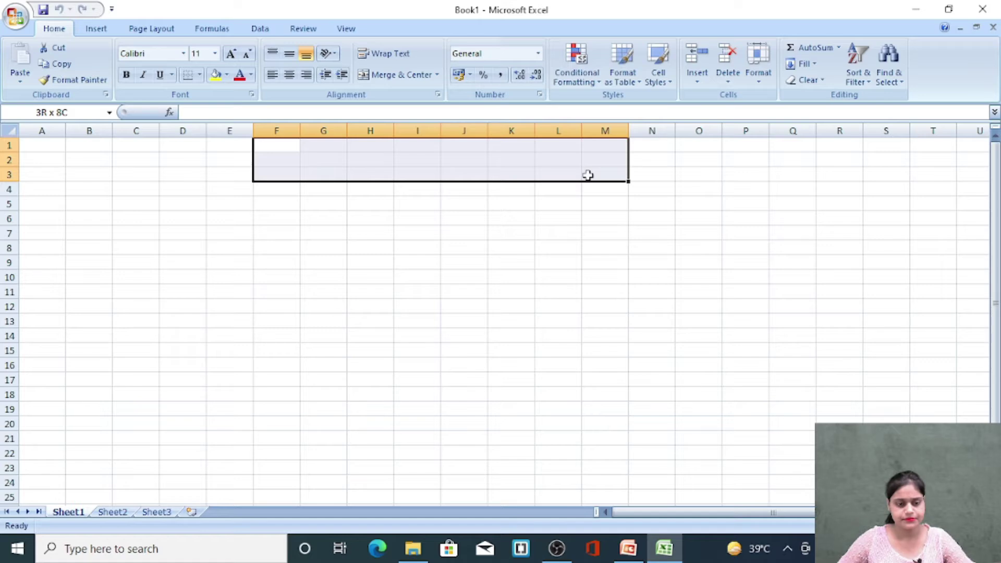
Step: Merge and center cells C1:J3 and enter the title CALCULATION OF LOAN SHEET
{"action": "left_click_drag", "start_coordinate": [143, 142], "coordinate": [455, 174]}
{"action": "left_click", "coordinate": [403, 76]}
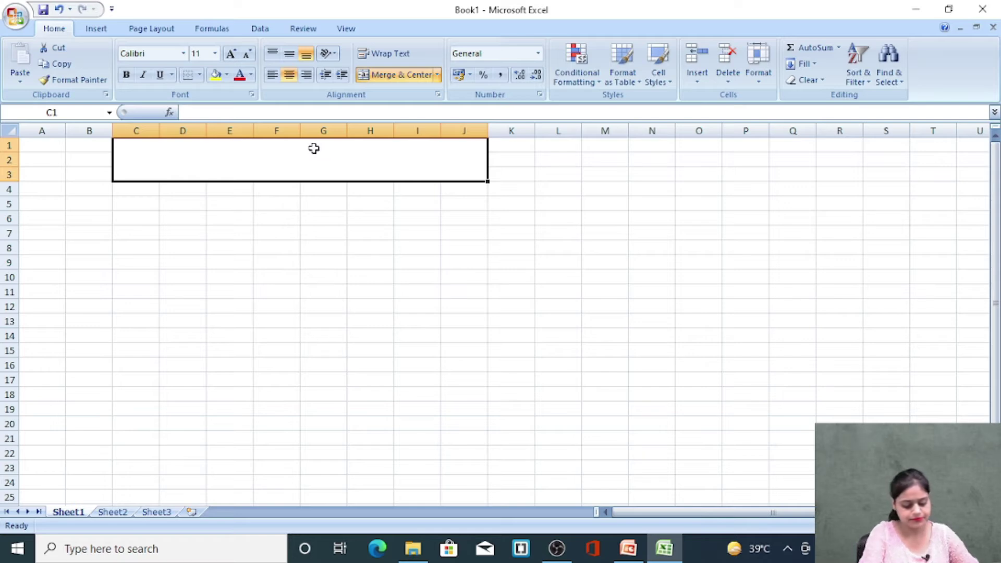
{"action": "type", "text": "CALCULA"}
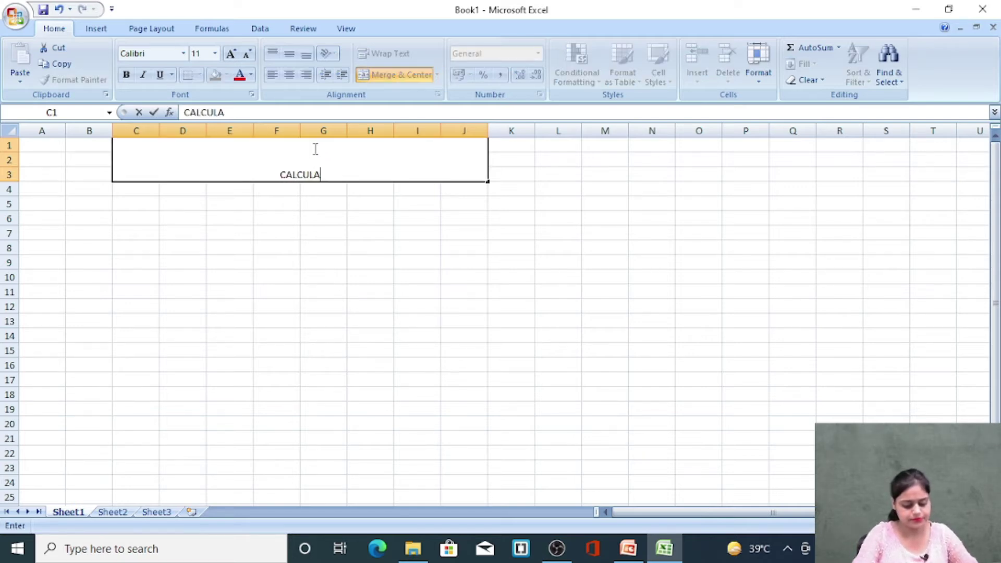
{"action": "type", "text": "TIONB"}
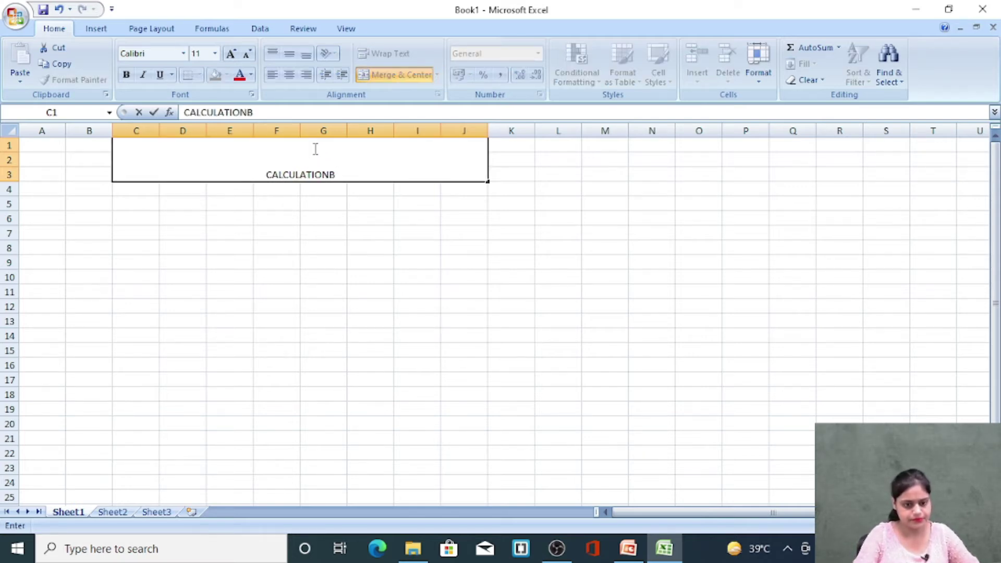
{"action": "key", "text": "BackSpace"}
{"action": "type", "text": "OF"}
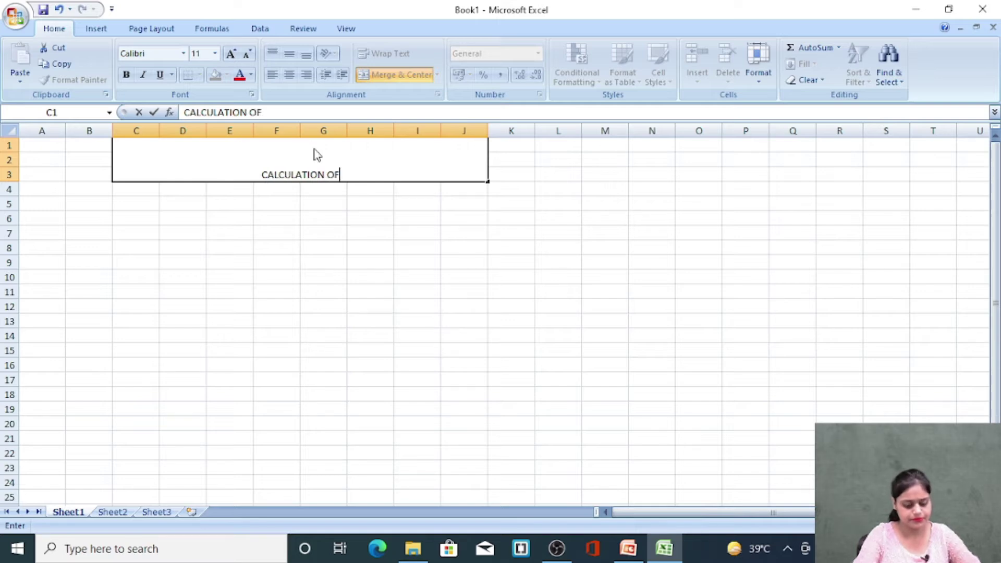
{"action": "type", "text": " LOAN SHEET"}
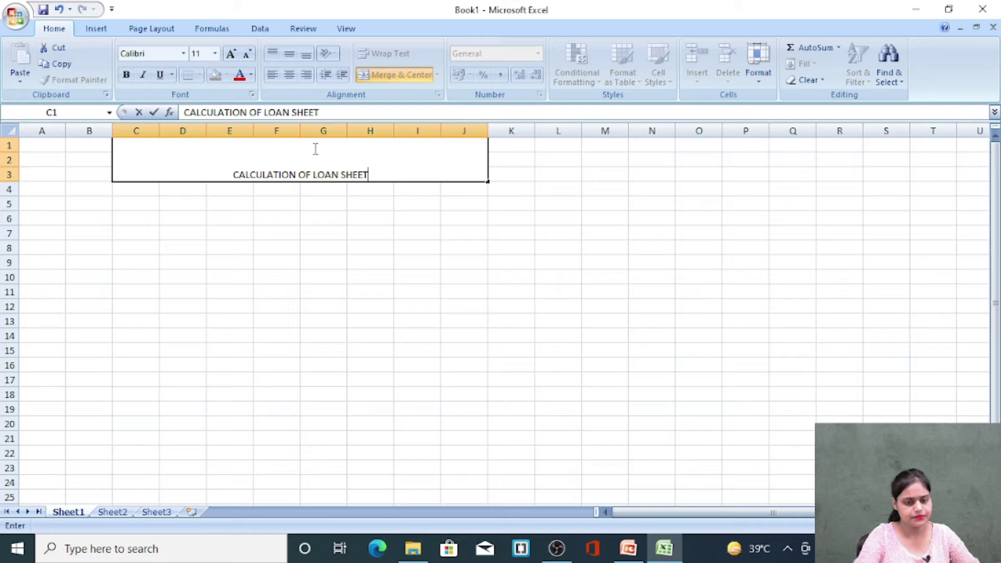
{"action": "key", "text": "Return"}
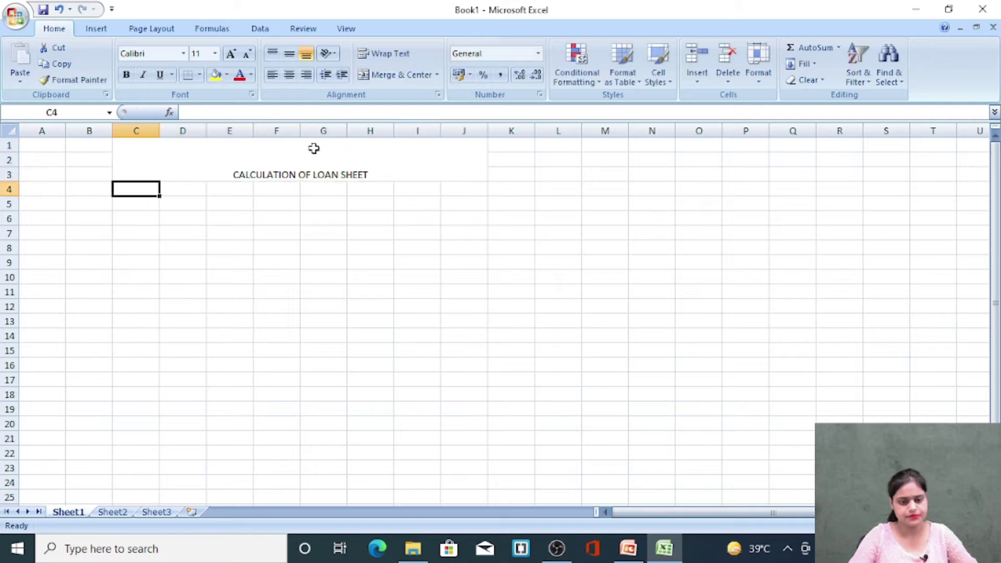
Step: Enlarge the merged title's font to 28 and align it vertically in the middle
{"action": "left_click", "coordinate": [315, 149]}
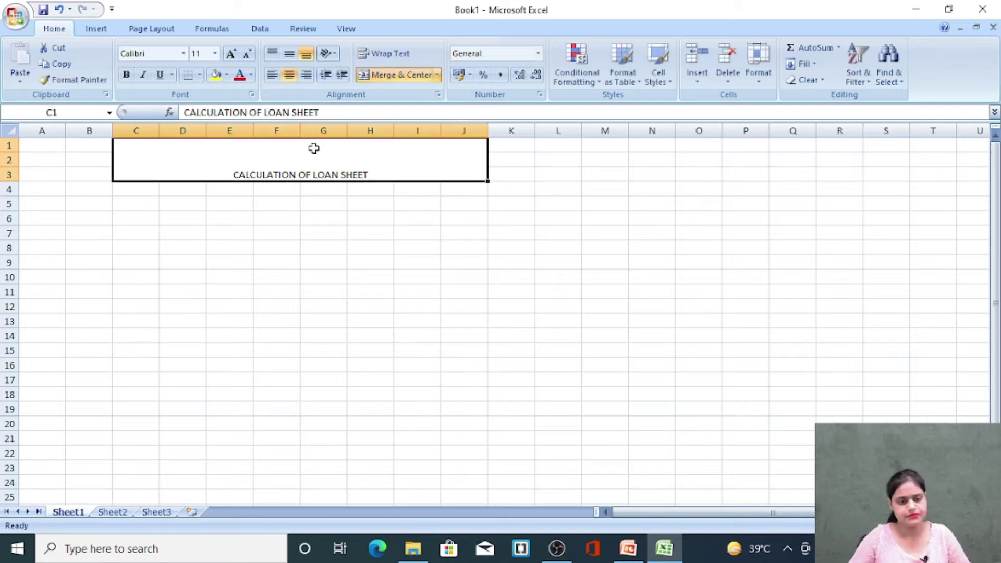
{"action": "left_click", "coordinate": [231, 53]}
{"action": "left_click", "coordinate": [231, 53]}
{"action": "left_click", "coordinate": [231, 53]}
{"action": "left_click", "coordinate": [231, 53]}
{"action": "left_click", "coordinate": [231, 53]}
{"action": "left_click", "coordinate": [231, 53]}
{"action": "left_click", "coordinate": [231, 53]}
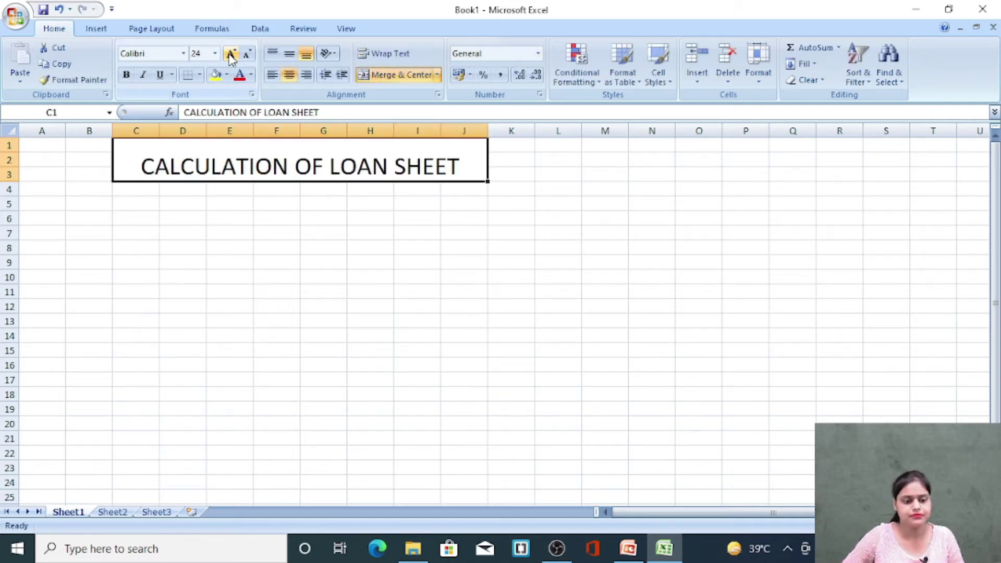
{"action": "left_click", "coordinate": [231, 53]}
{"action": "left_click", "coordinate": [231, 53]}
{"action": "left_click", "coordinate": [294, 54]}
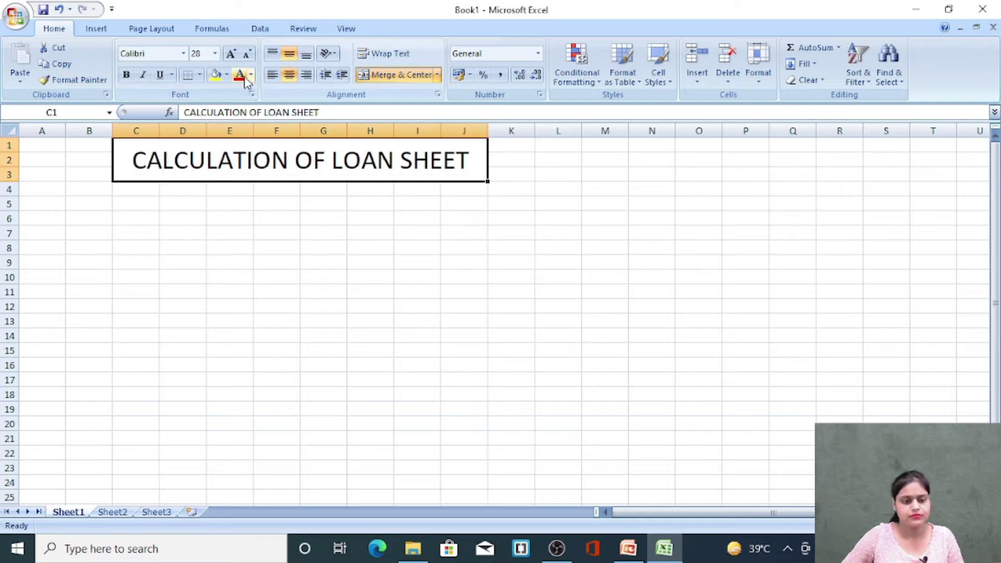
Step: Fill the title cell with yellow and color its text red
{"action": "left_click", "coordinate": [216, 75]}
{"action": "left_click", "coordinate": [239, 75]}
{"action": "left_click", "coordinate": [339, 259]}
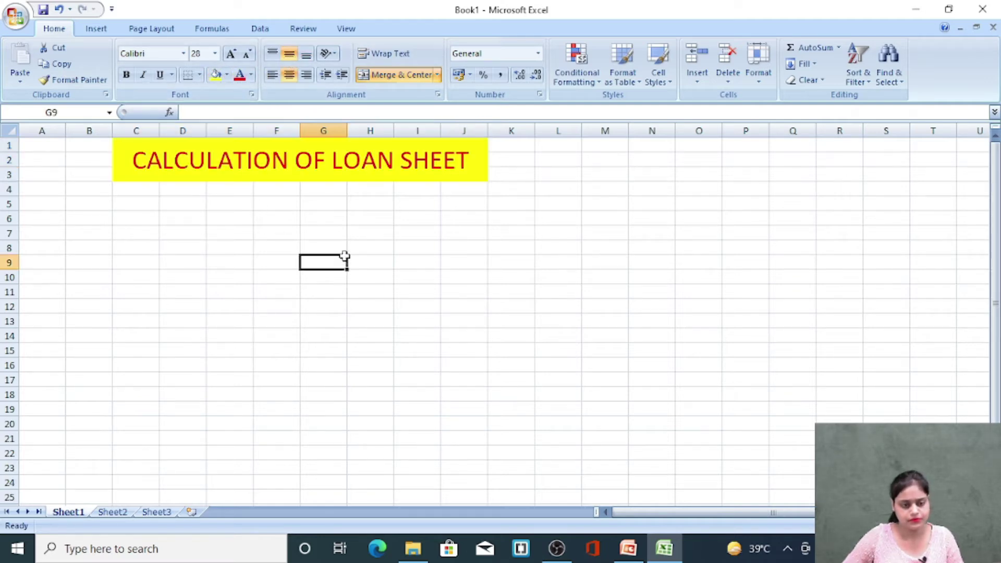
Step: Change the title cell's fill to gray and make the title text bold
{"action": "left_click", "coordinate": [297, 176]}
{"action": "left_click", "coordinate": [226, 75]}
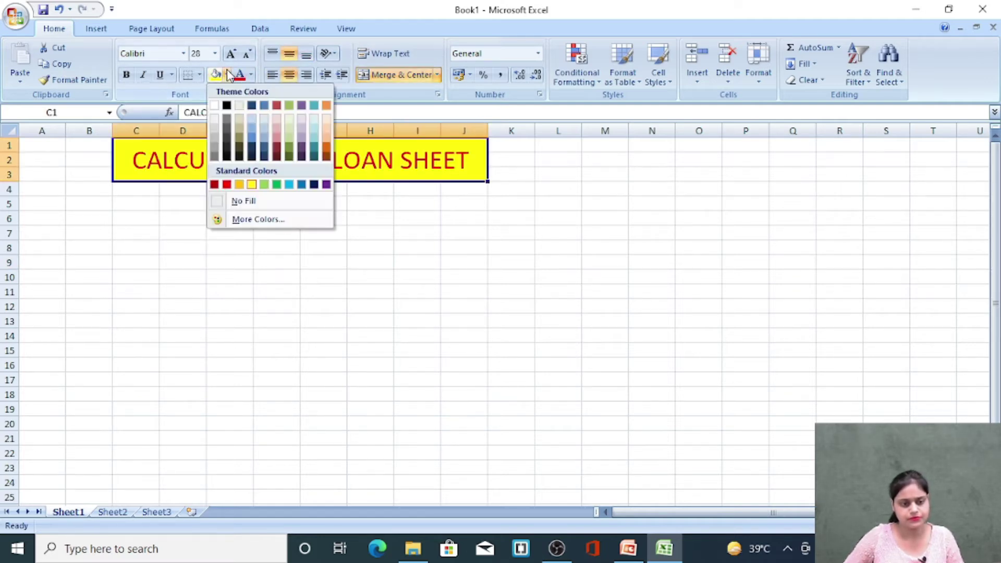
{"action": "left_click", "coordinate": [215, 141]}
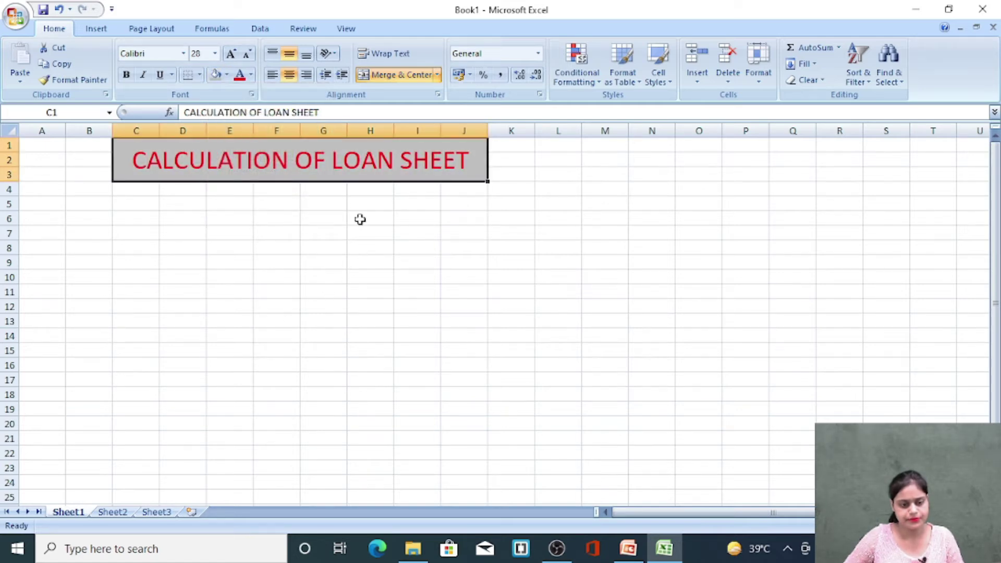
{"action": "left_click", "coordinate": [126, 75]}
{"action": "left_click", "coordinate": [231, 55]}
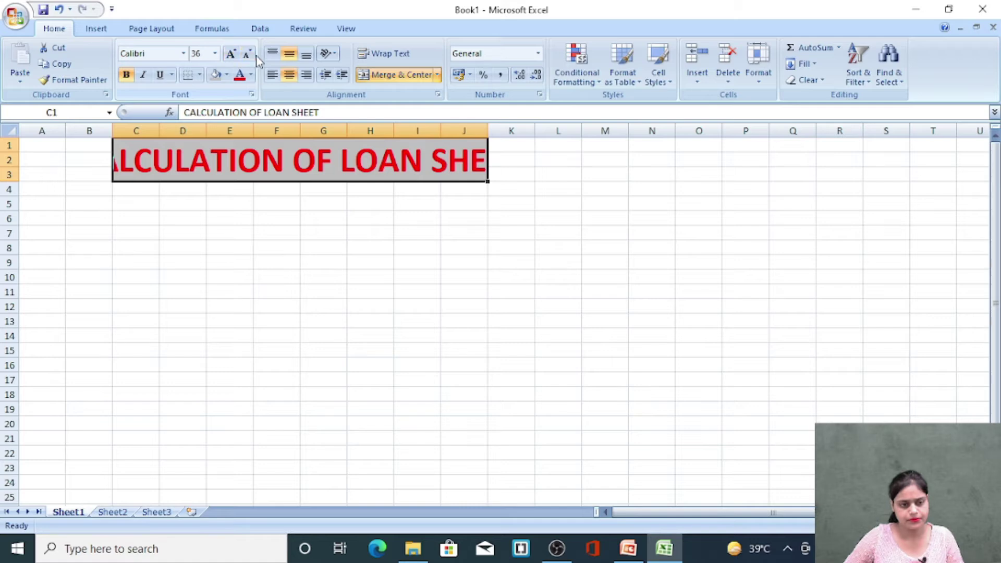
{"action": "left_click", "coordinate": [215, 305]}
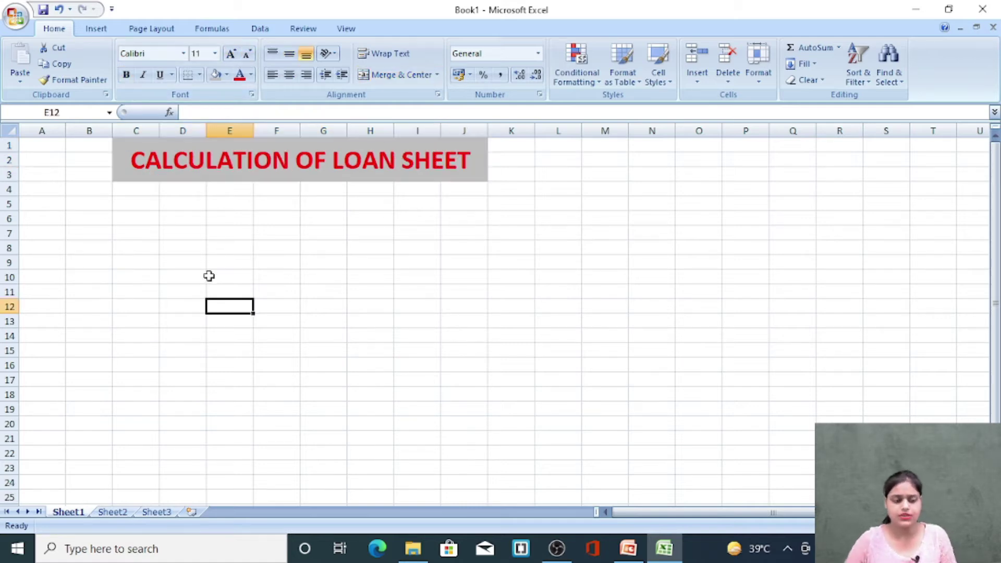
Step: Enter the label PV in B6 with the loan amount 850000 in C6
{"action": "left_click", "coordinate": [91, 219]}
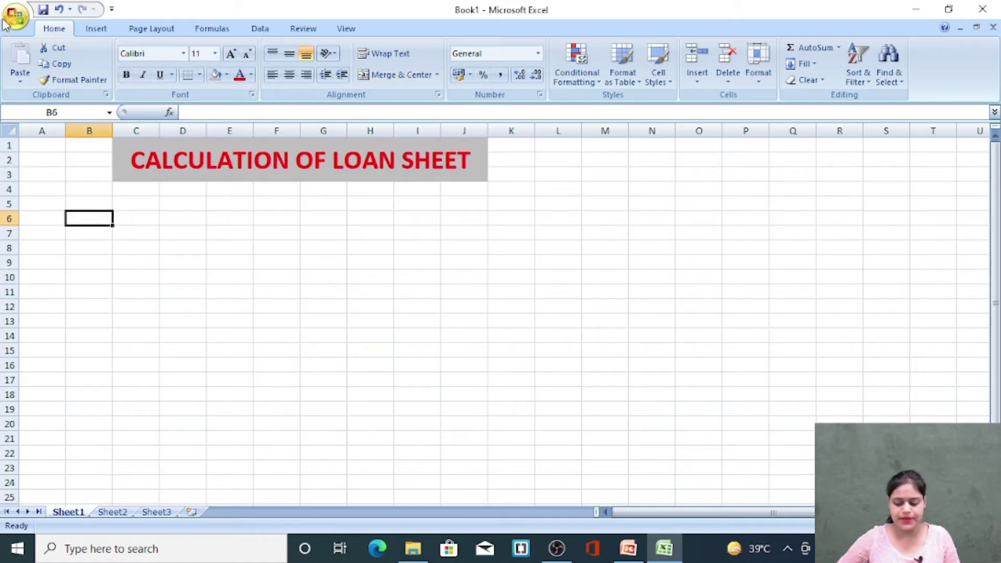
{"action": "type", "text": "P"}
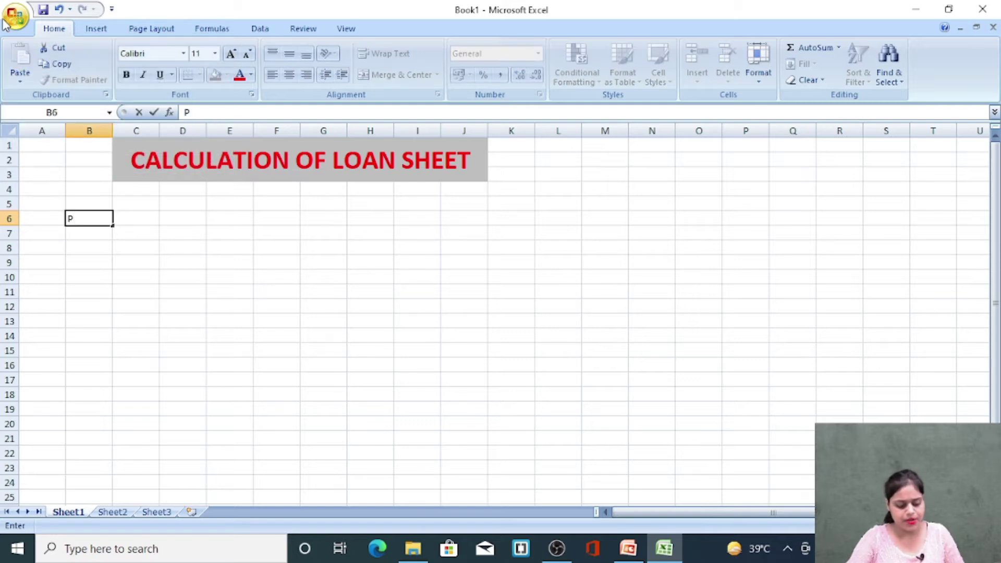
{"action": "type", "text": "V"}
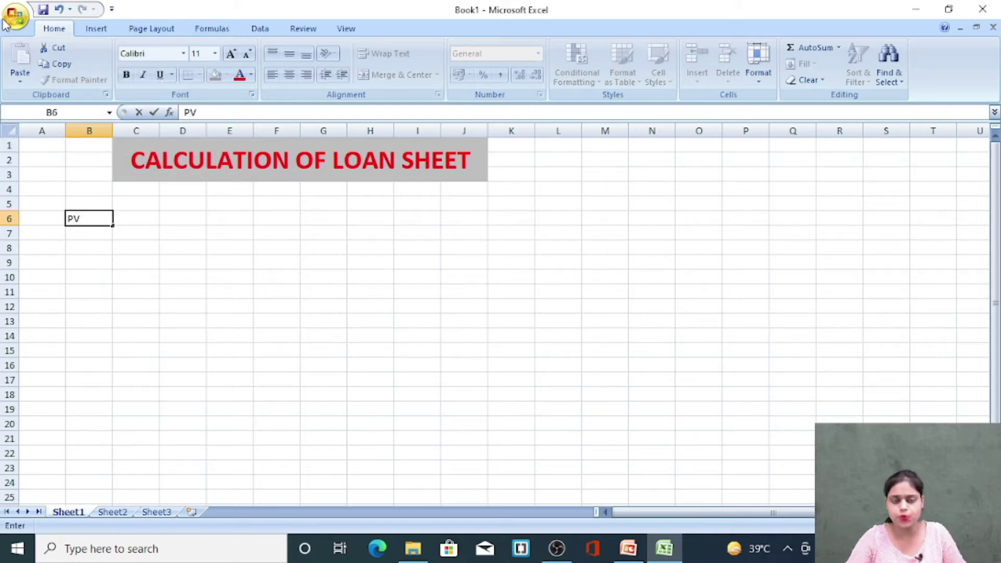
{"action": "key", "text": "Tab"}
{"action": "type", "text": "850000"}
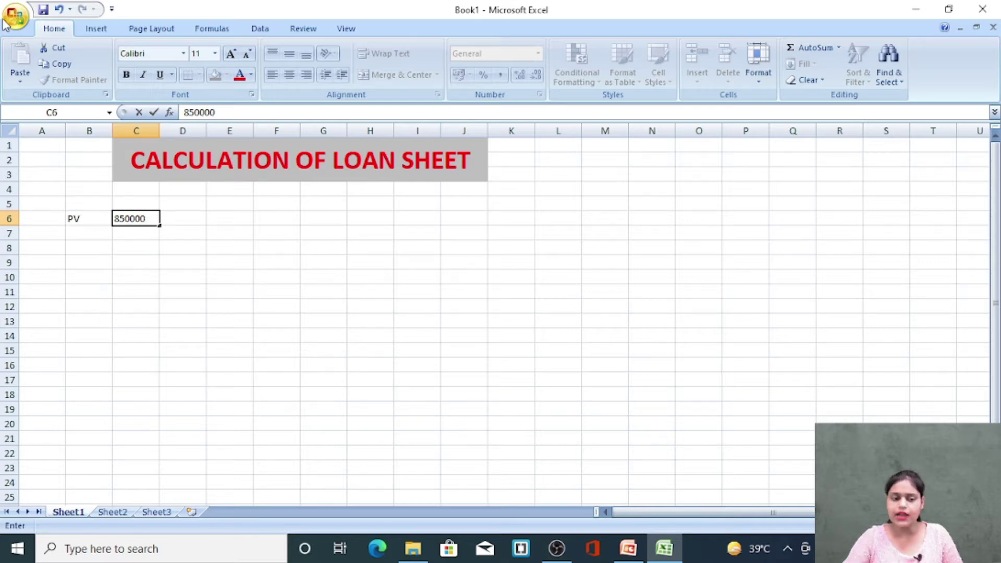
{"action": "key", "text": "Return"}
Step: Enter the label NPER in B7 with the value 3 in C7
{"action": "key", "text": "Left"}
{"action": "key", "text": "Left"}
{"action": "key", "text": "Right"}
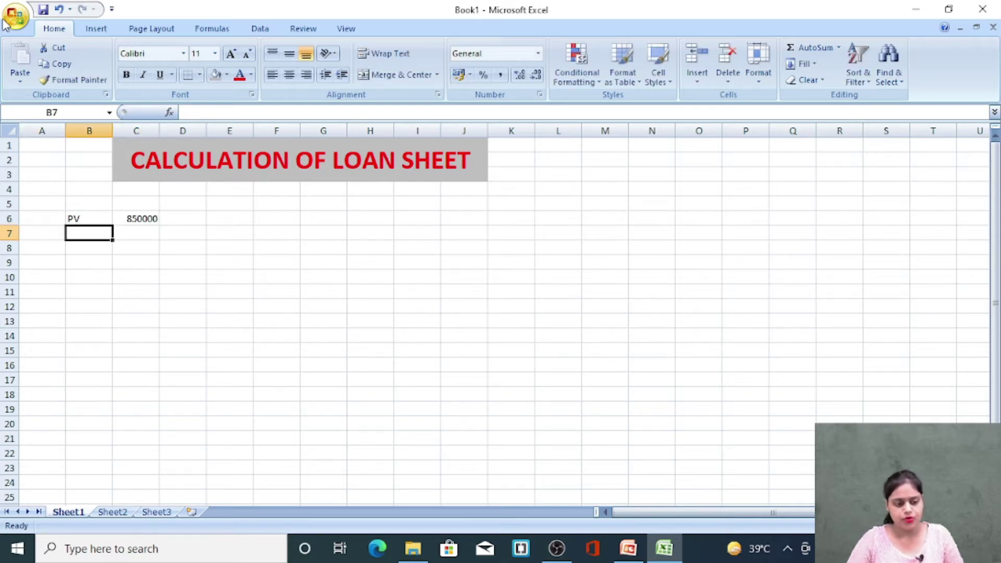
{"action": "type", "text": "NPER"}
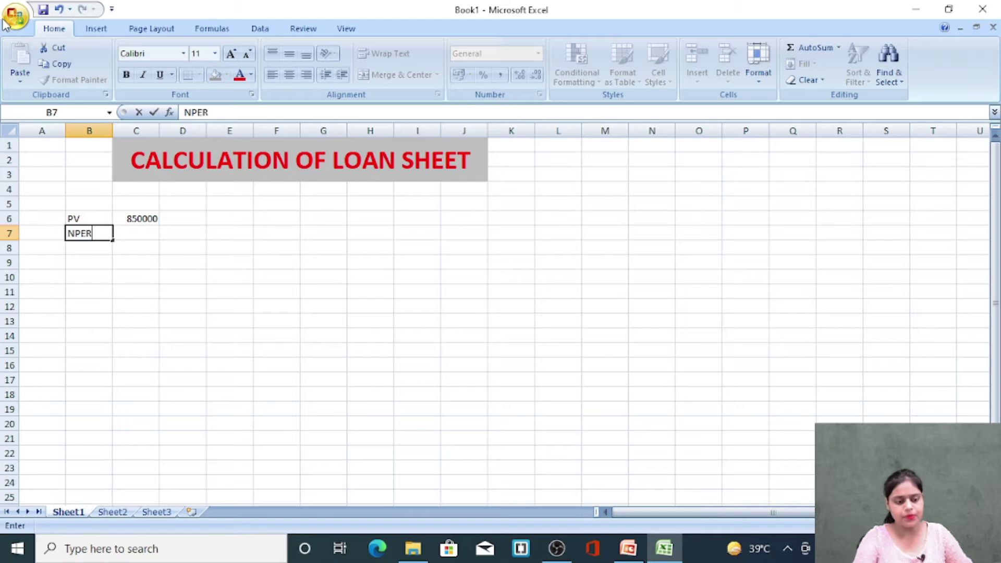
{"action": "key", "text": "Tab"}
{"action": "type", "text": "3"}
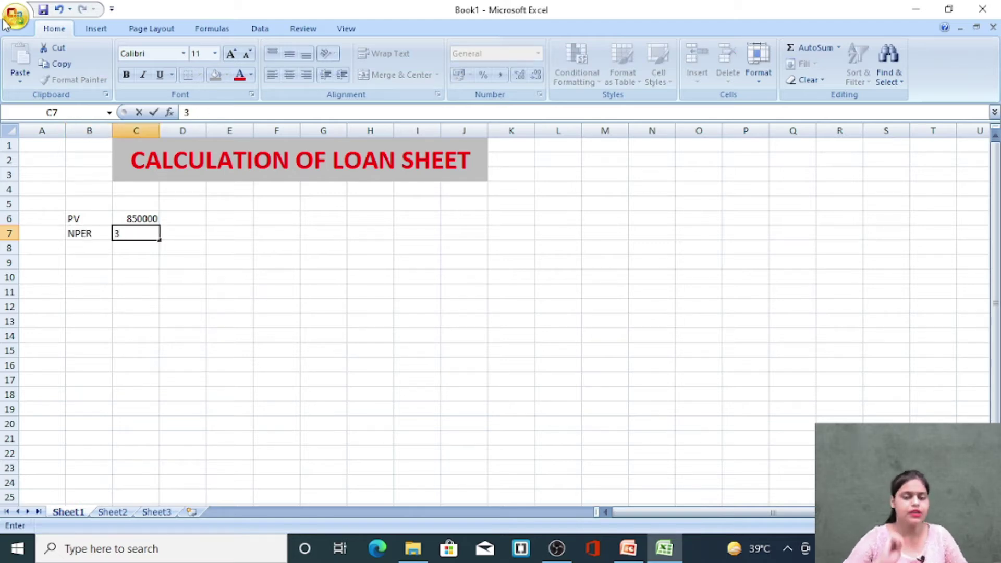
{"action": "key", "text": "Down"}
Step: Enter the label RATE in B8 with the value 5% in C8
{"action": "key", "text": "Left"}
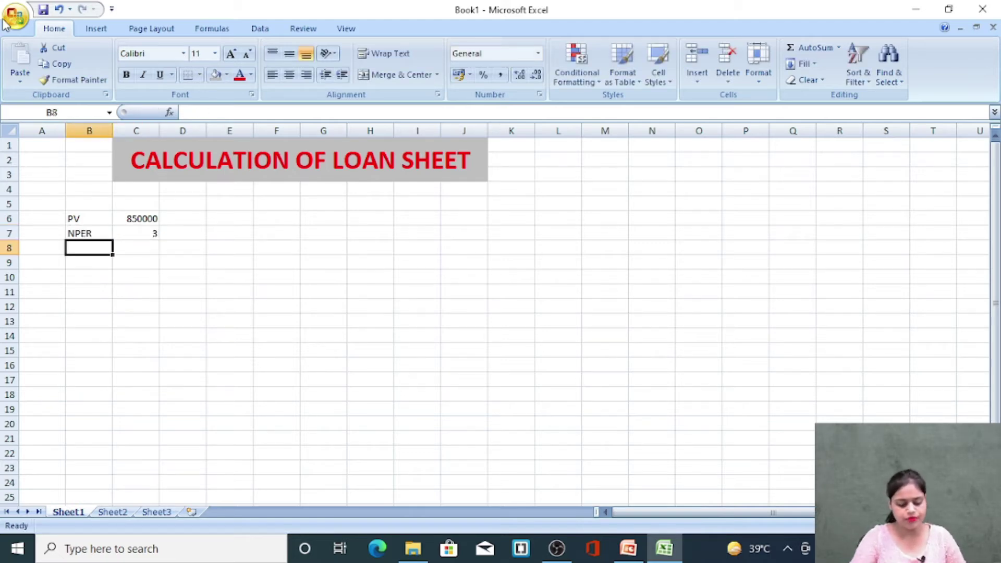
{"action": "type", "text": "RATE"}
{"action": "key", "text": "Tab"}
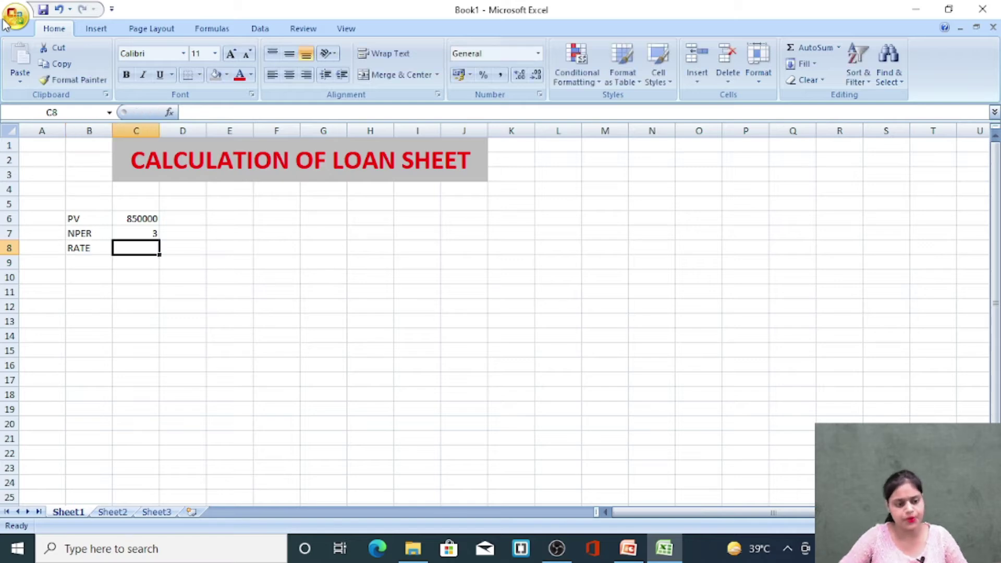
{"action": "type", "text": "5%"}
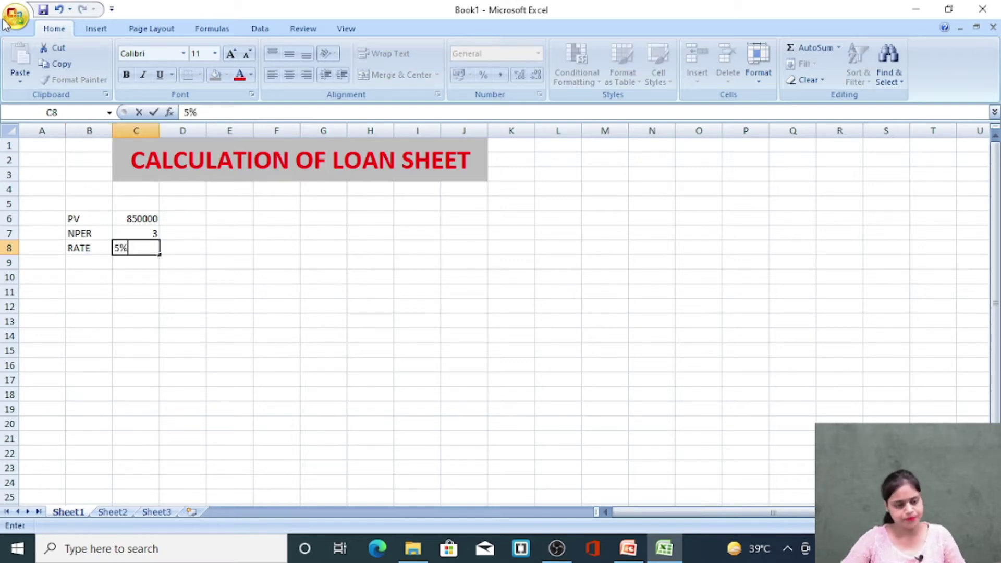
Step: Enter the column heading YEARLY in C5, above the loan values
{"action": "key", "text": "Right"}
{"action": "key", "text": "Right"}
{"action": "key", "text": "Up"}
{"action": "key", "text": "Up"}
{"action": "key", "text": "Up"}
{"action": "key", "text": "Left"}
{"action": "key", "text": "Left"}
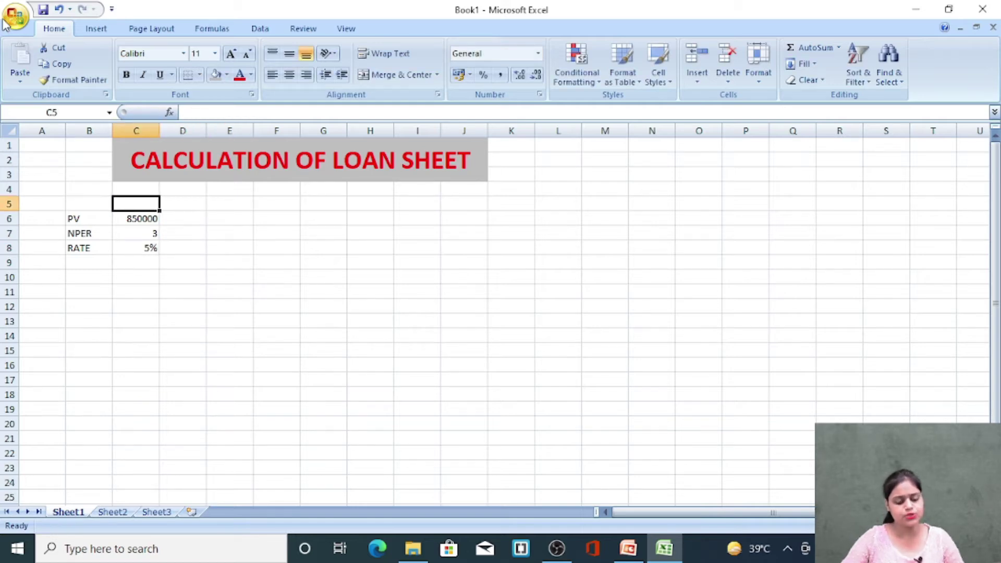
{"action": "type", "text": "YEAR"}
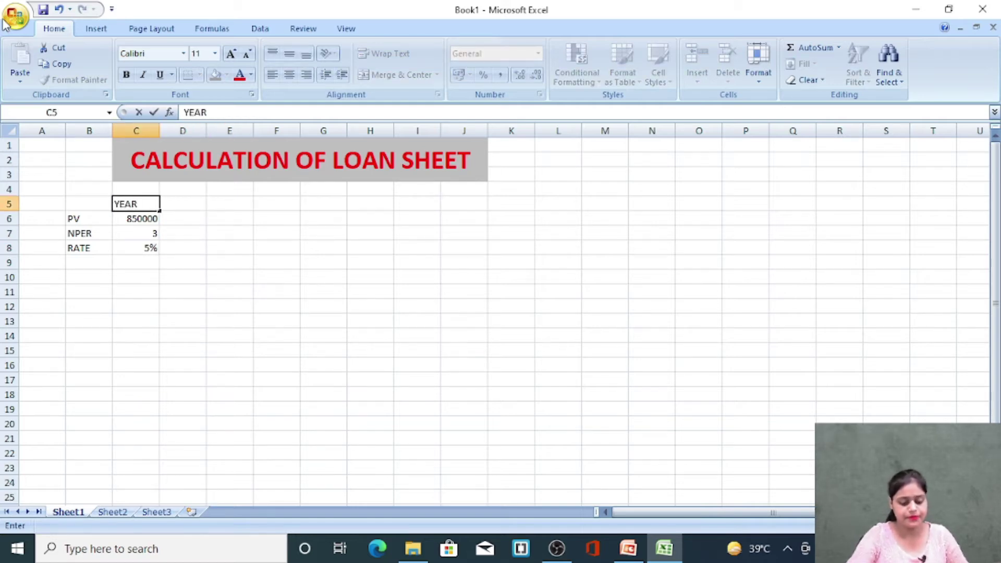
{"action": "type", "text": "LY"}
{"action": "key", "text": "Right"}
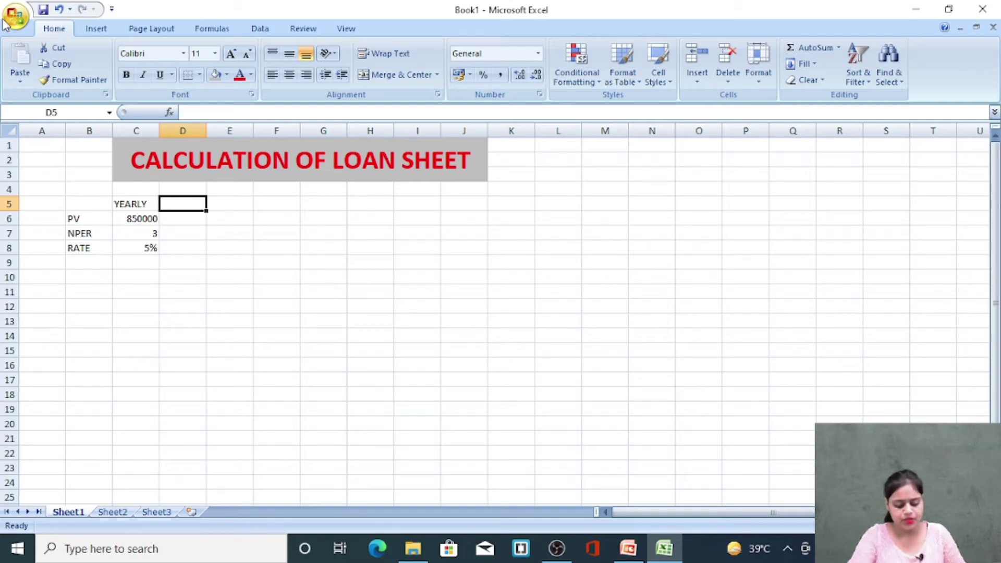
Step: Enter the heading MONTHLY in D5 and widen column D slightly to fit it
{"action": "type", "text": "MONTH"}
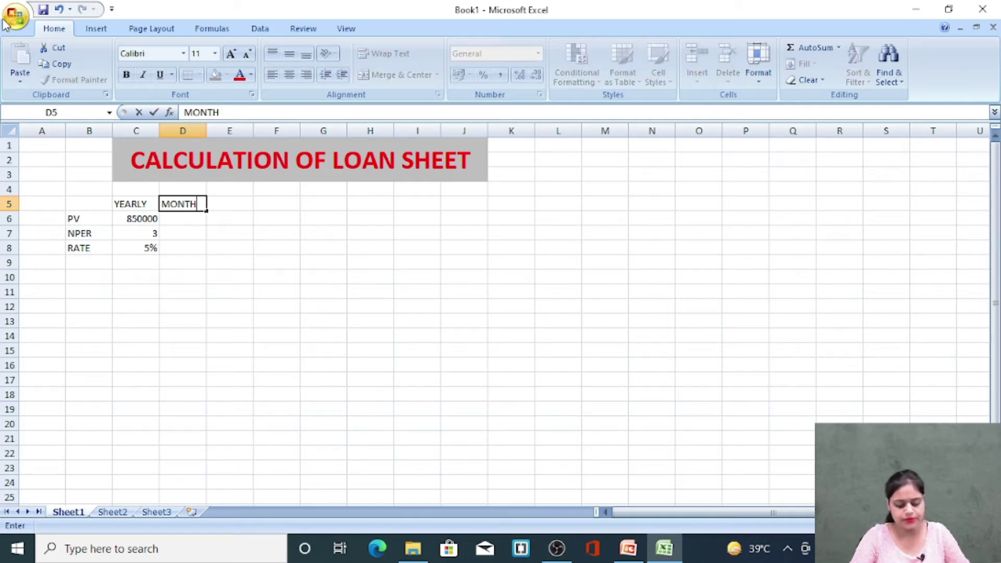
{"action": "type", "text": "LY"}
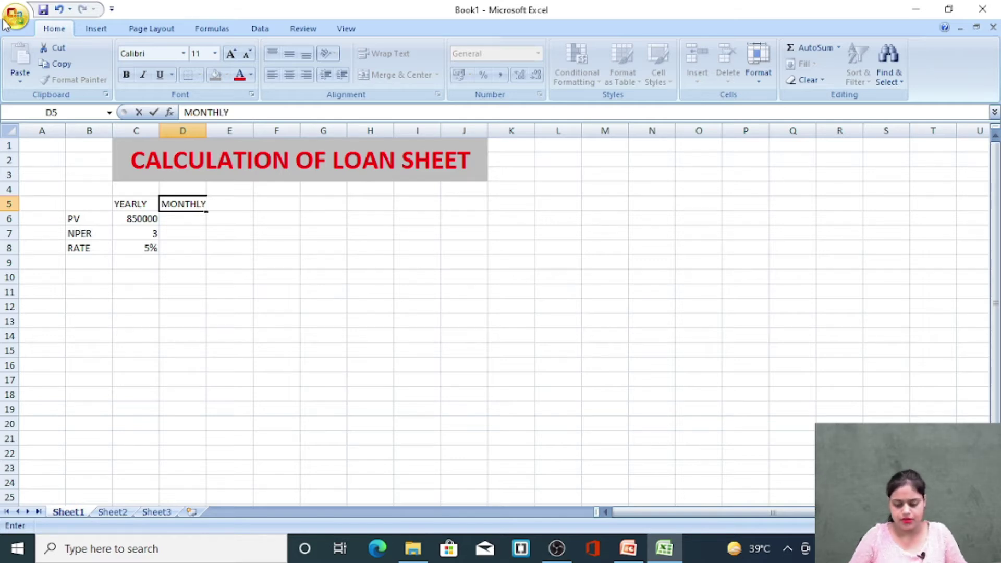
{"action": "key", "text": "Tab"}
{"action": "left_click_drag", "start_coordinate": [206, 134], "coordinate": [209, 133]}
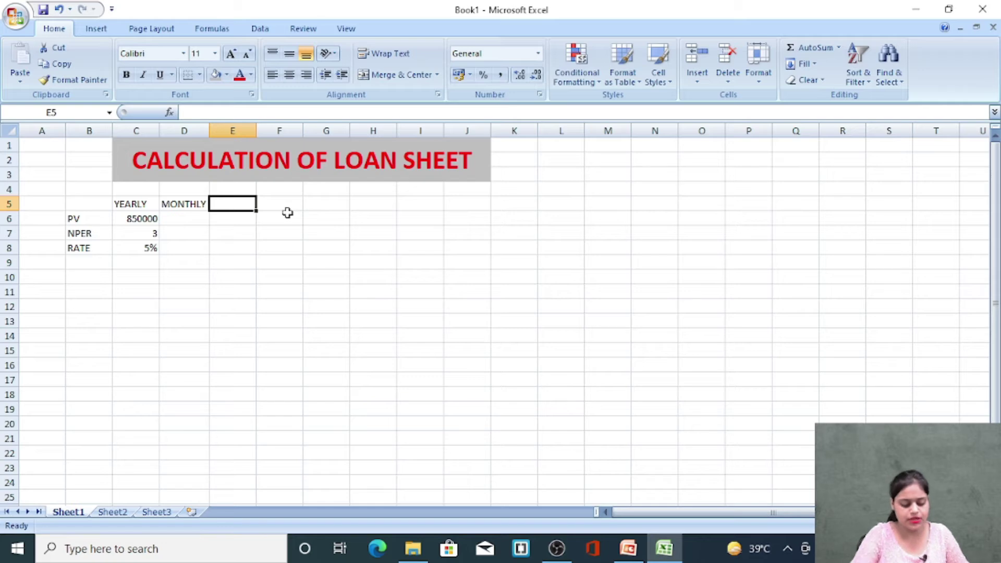
Step: Enter the headings QUATERLY in E5 and HALF-YEARLY in F5, and widen their columns to fit the text
{"action": "type", "text": "QUAT"}
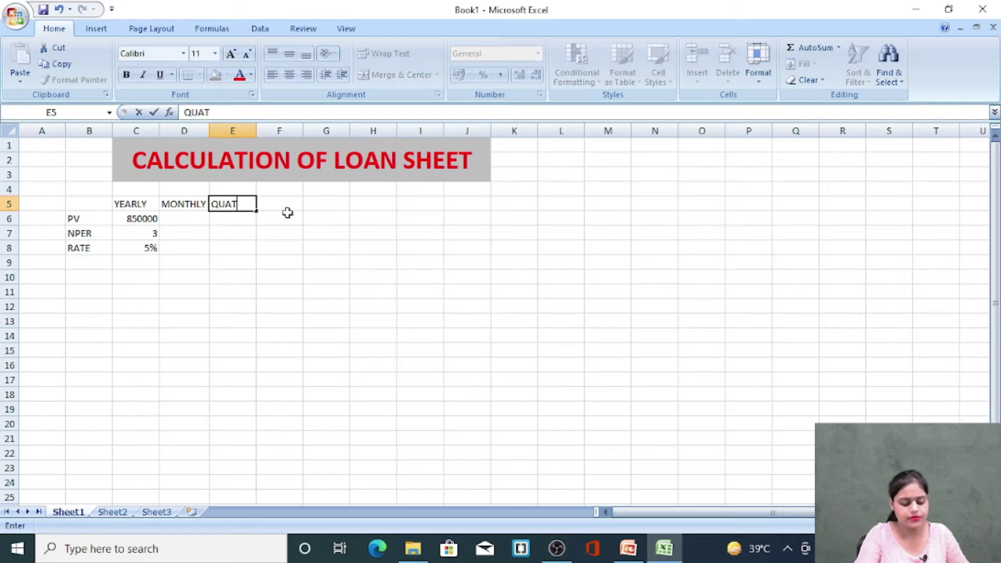
{"action": "type", "text": "ERLY"}
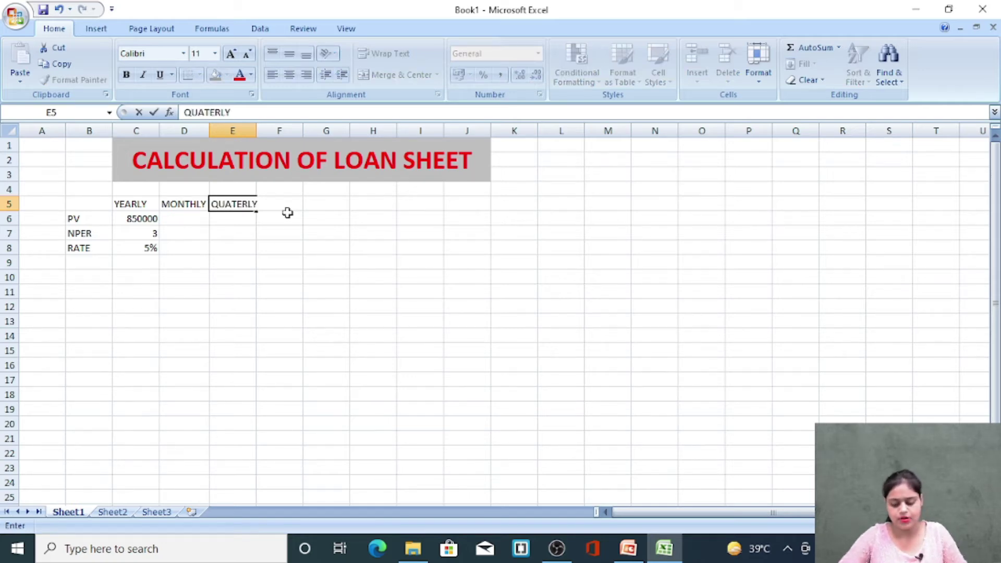
{"action": "key", "text": "Tab"}
{"action": "type", "text": "HAL"}
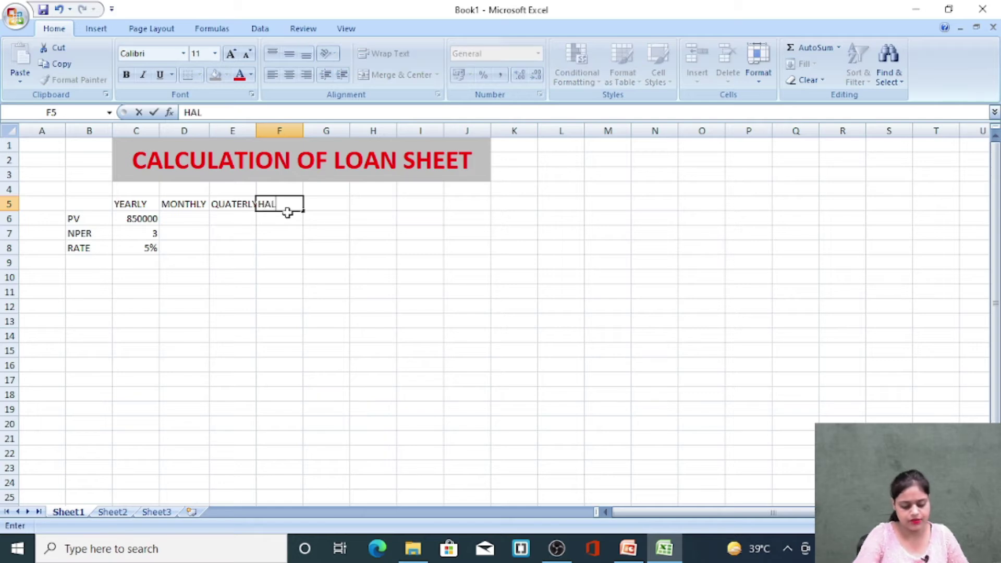
{"action": "type", "text": "F-YEARLY"}
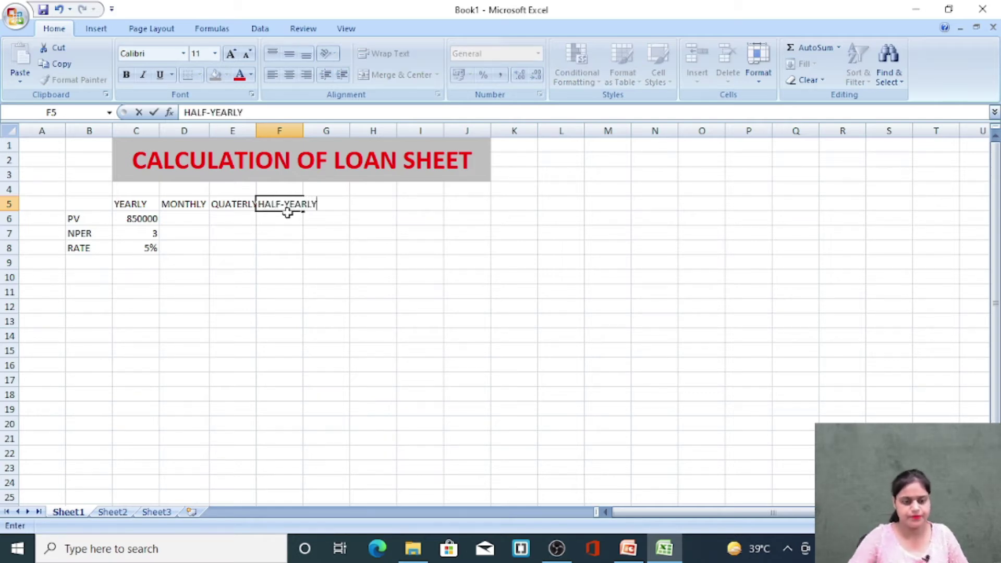
{"action": "key", "text": "Return"}
{"action": "left_click_drag", "start_coordinate": [256, 131], "coordinate": [325, 131]}
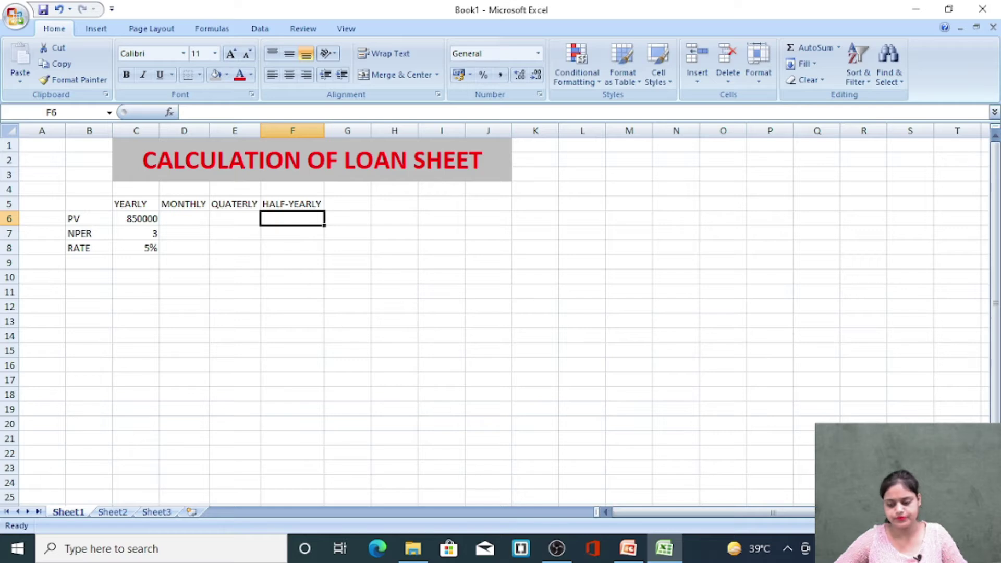
Step: Fill the PV amount 850000 from C6 across D6:F6 for the monthly, quarterly and half-yearly columns
{"action": "left_click", "coordinate": [983, 526]}
{"action": "left_click", "coordinate": [983, 526]}
{"action": "left_click", "coordinate": [983, 526]}
{"action": "left_click", "coordinate": [982, 526]}
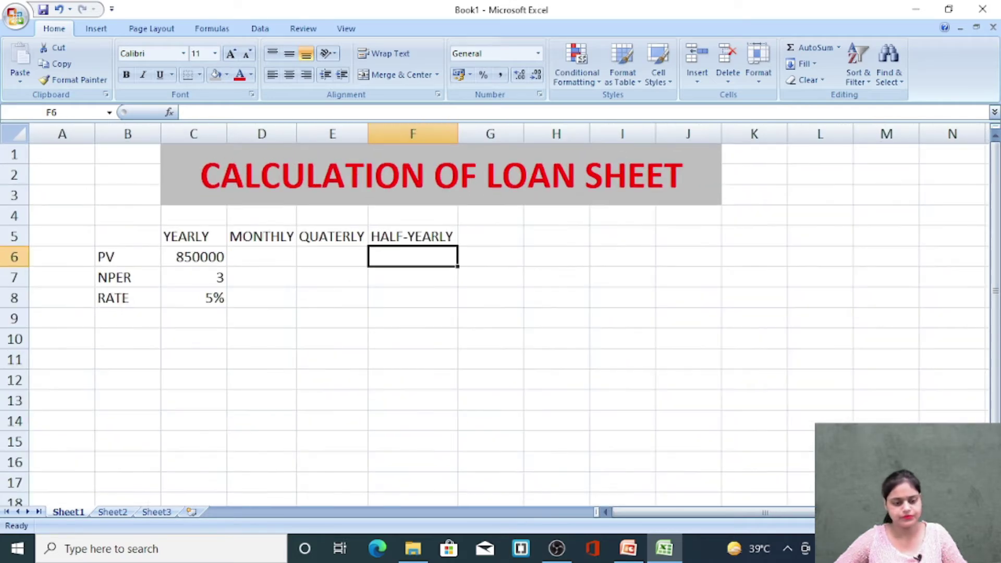
{"action": "left_click", "coordinate": [255, 264]}
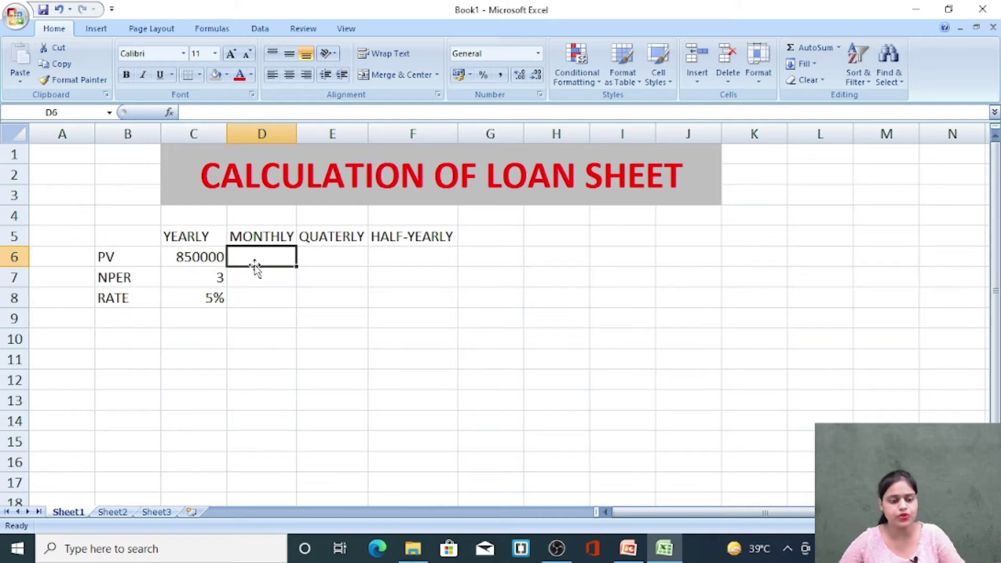
{"action": "left_click", "coordinate": [222, 257]}
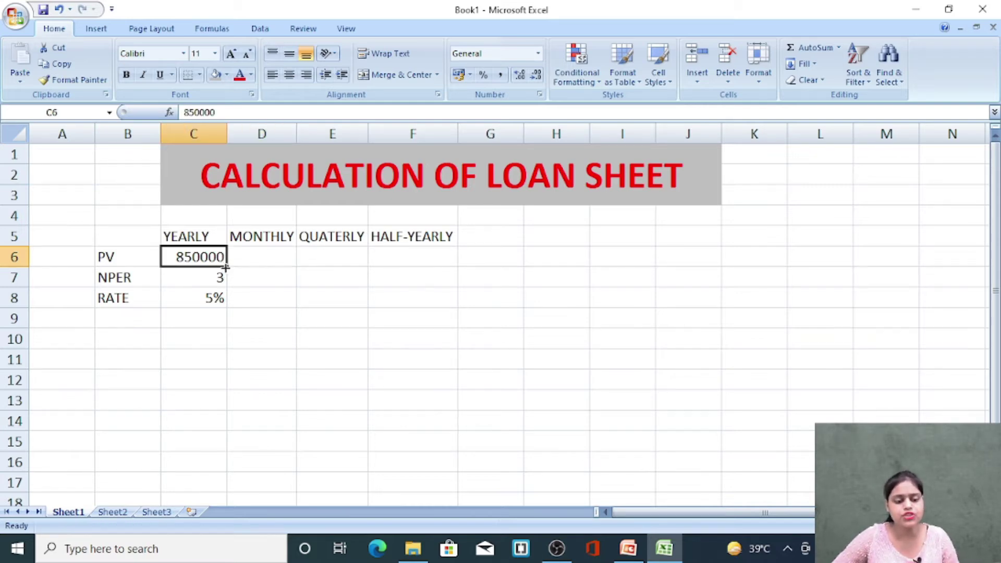
{"action": "left_click_drag", "start_coordinate": [225, 267], "coordinate": [429, 268]}
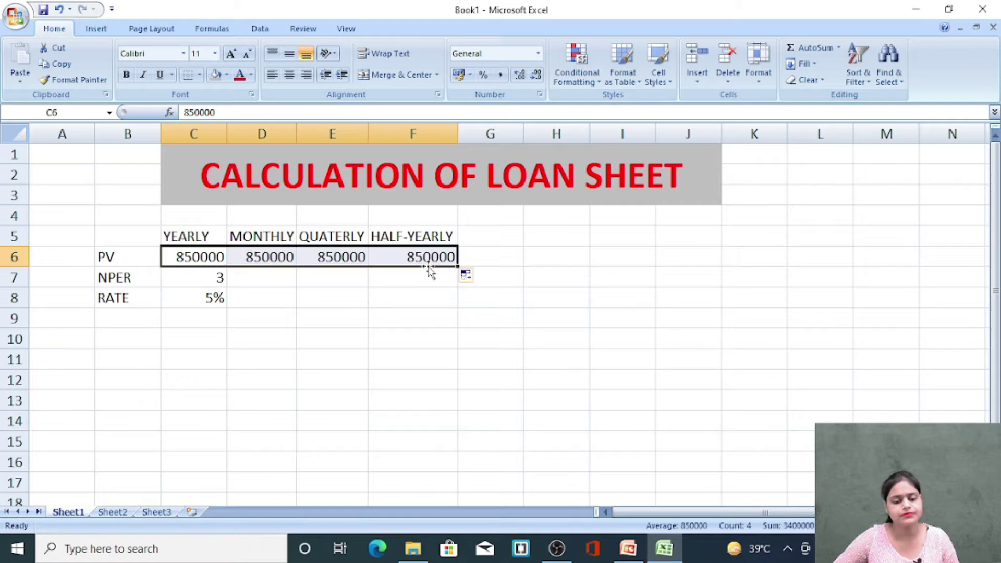
{"action": "left_click", "coordinate": [416, 274]}
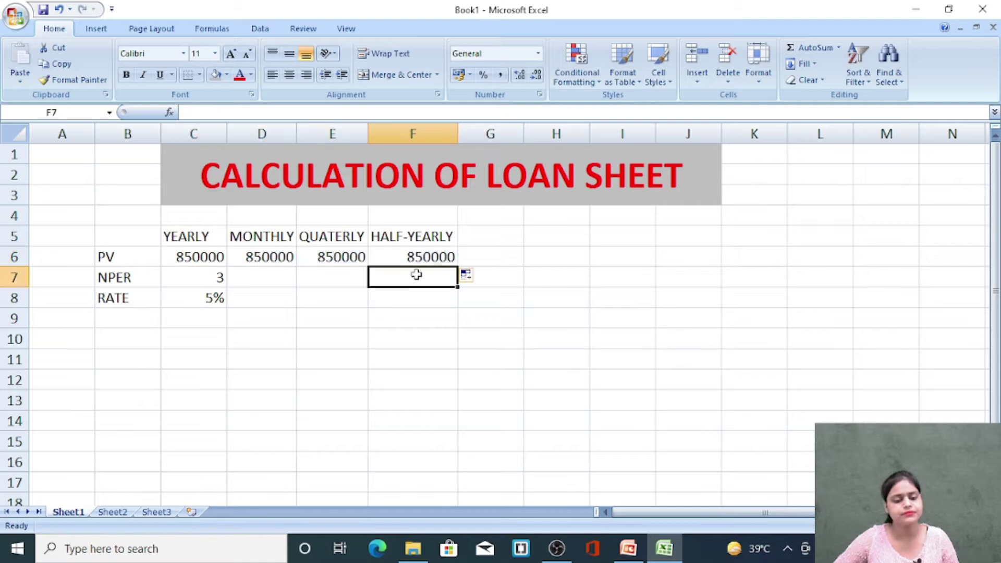
Step: Calculate the monthly number of periods in D7 with the formula =C7*12
{"action": "left_click", "coordinate": [256, 278]}
{"action": "type", "text": "="}
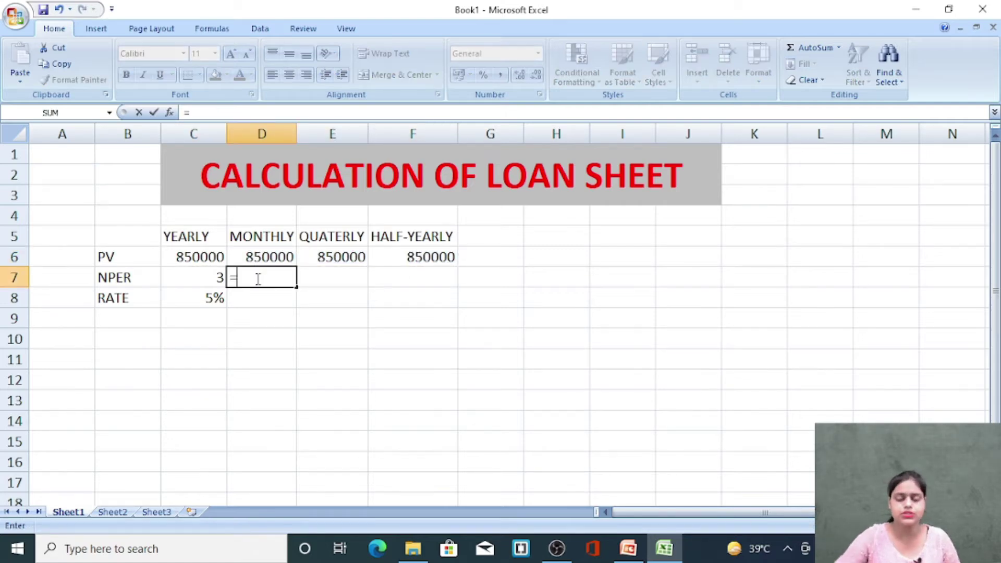
{"action": "key", "text": "Left"}
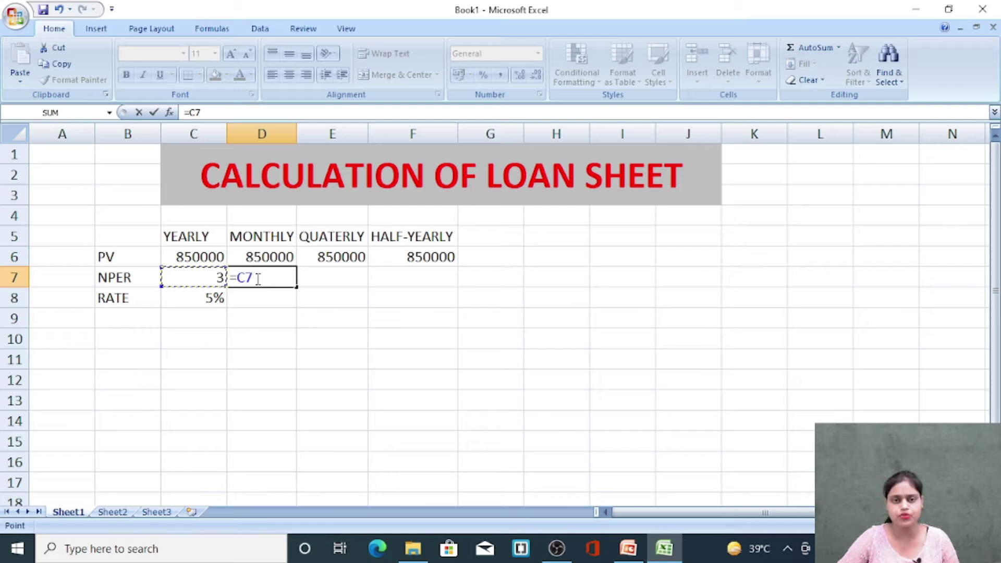
{"action": "type", "text": "*12"}
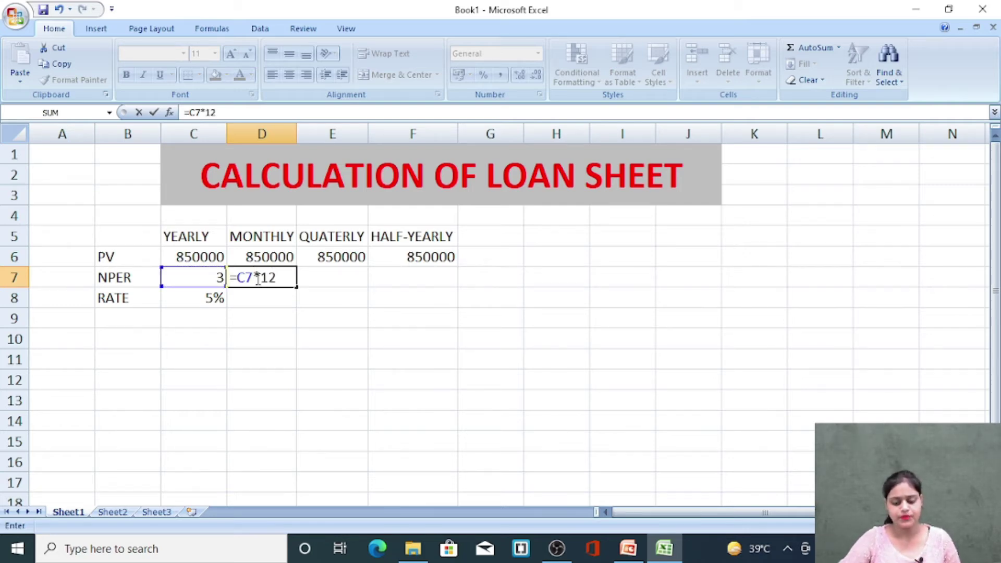
{"action": "key", "text": "Return"}
Step: Calculate the quarterly number of periods in E7 with the formula =C7*4
{"action": "key", "text": "Right"}
{"action": "key", "text": "Up"}
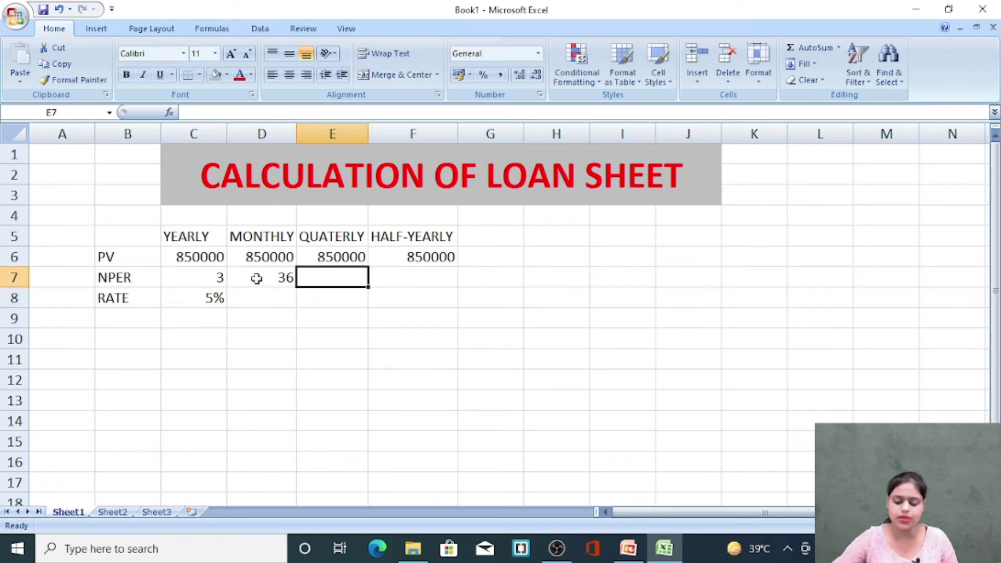
{"action": "left_click", "coordinate": [256, 278]}
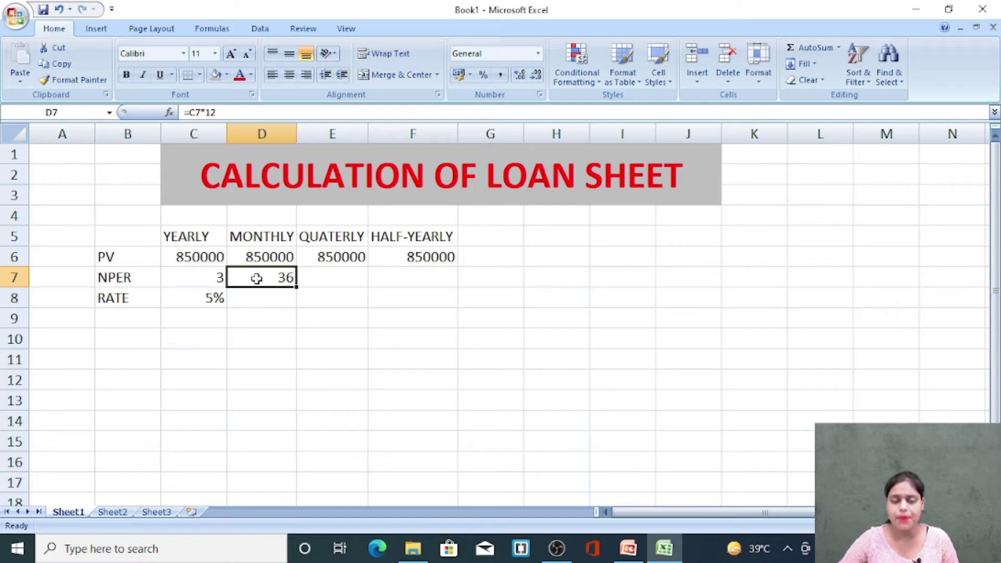
{"action": "key", "text": "Right"}
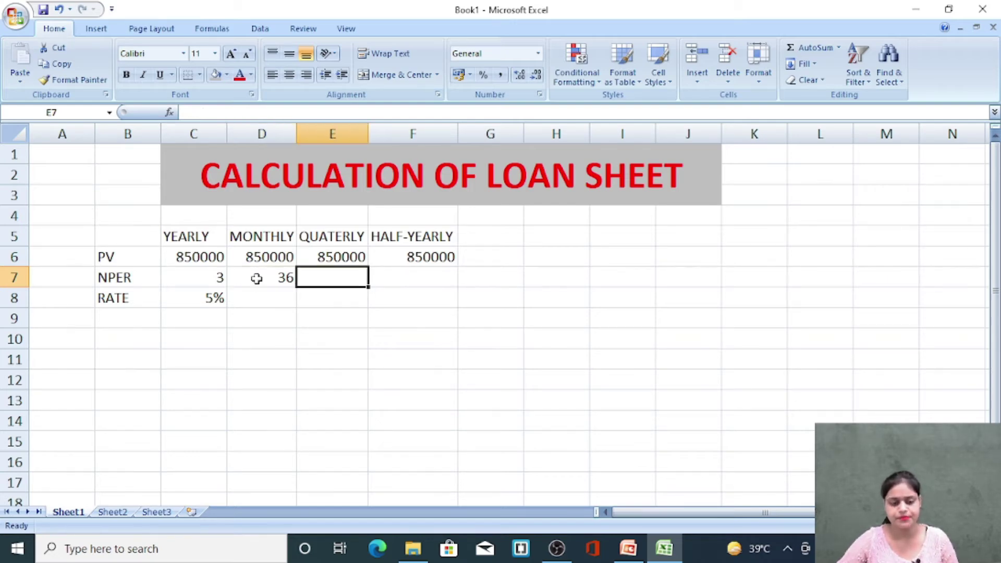
{"action": "type", "text": "="}
{"action": "key", "text": "Left"}
{"action": "key", "text": "Left"}
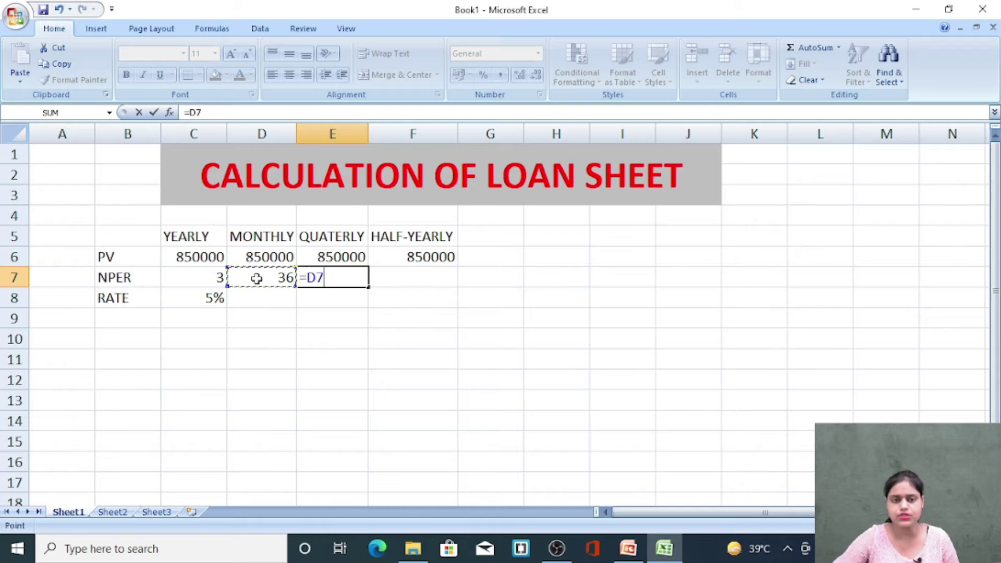
{"action": "type", "text": "*4"}
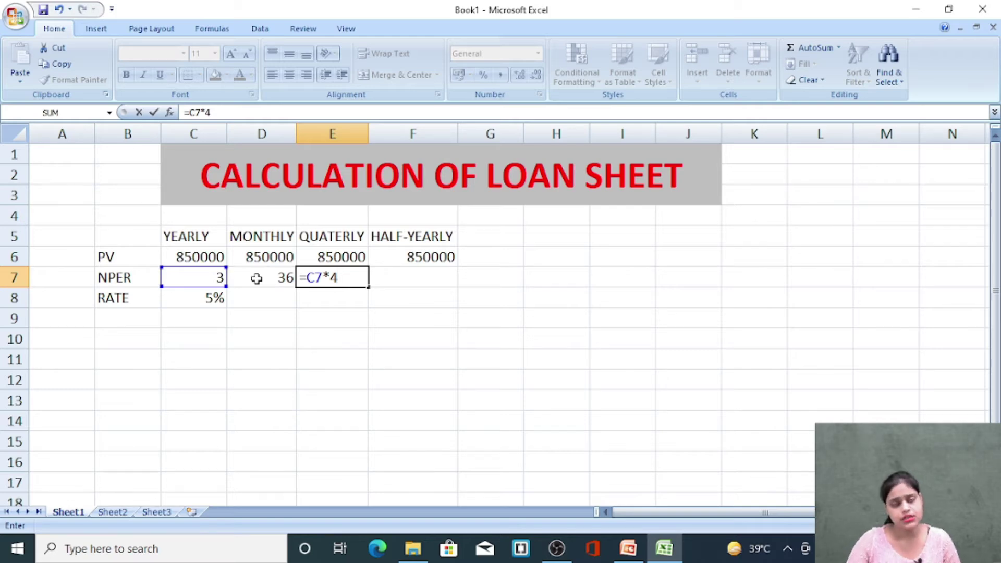
{"action": "key", "text": "Return"}
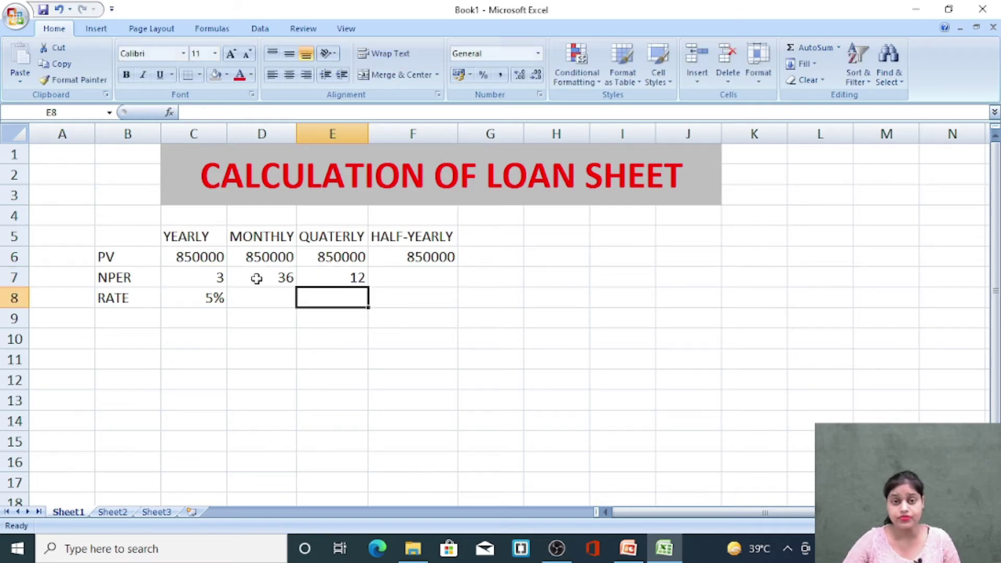
Step: Calculate the half-yearly number of periods in F7 with the formula =C7*2
{"action": "key", "text": "Right"}
{"action": "key", "text": "Up"}
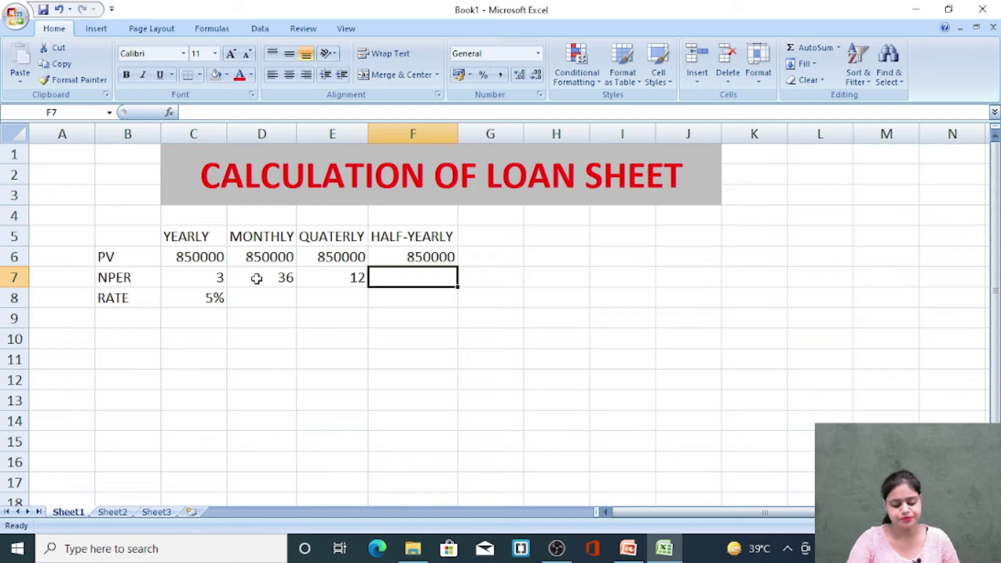
{"action": "type", "text": "="}
{"action": "key", "text": "Left"}
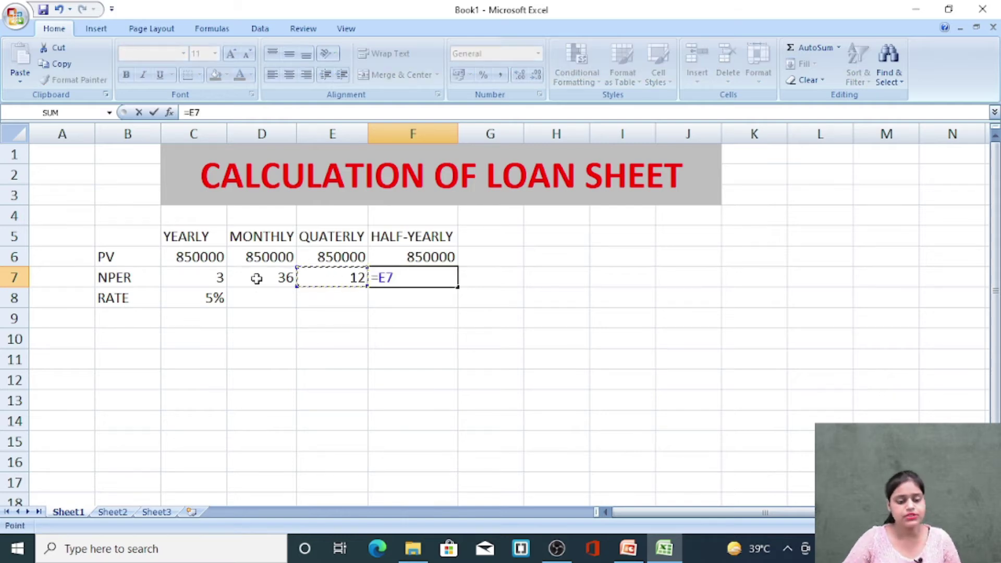
{"action": "key", "text": "Left"}
{"action": "key", "text": "Left"}
{"action": "type", "text": "*"}
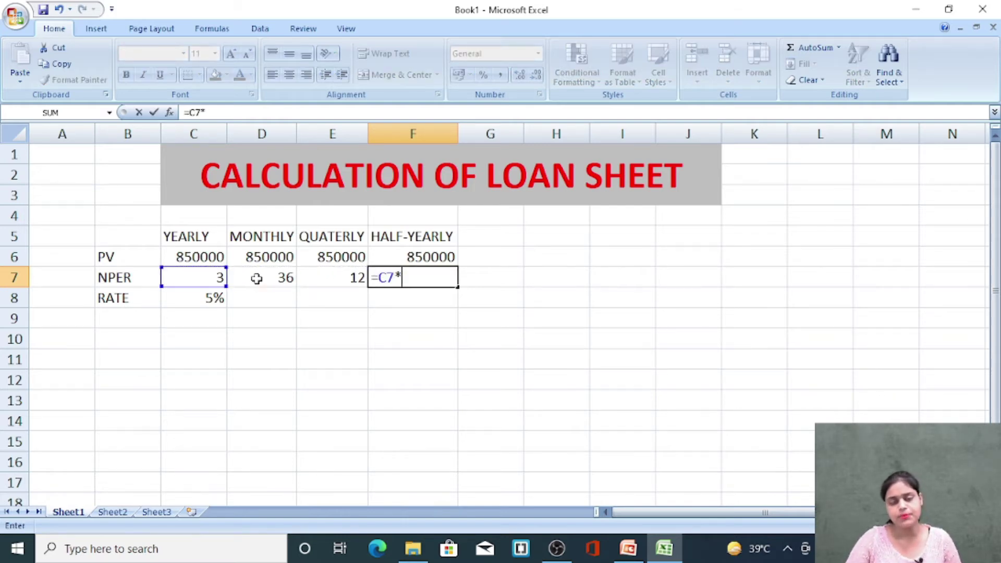
{"action": "type", "text": "2"}
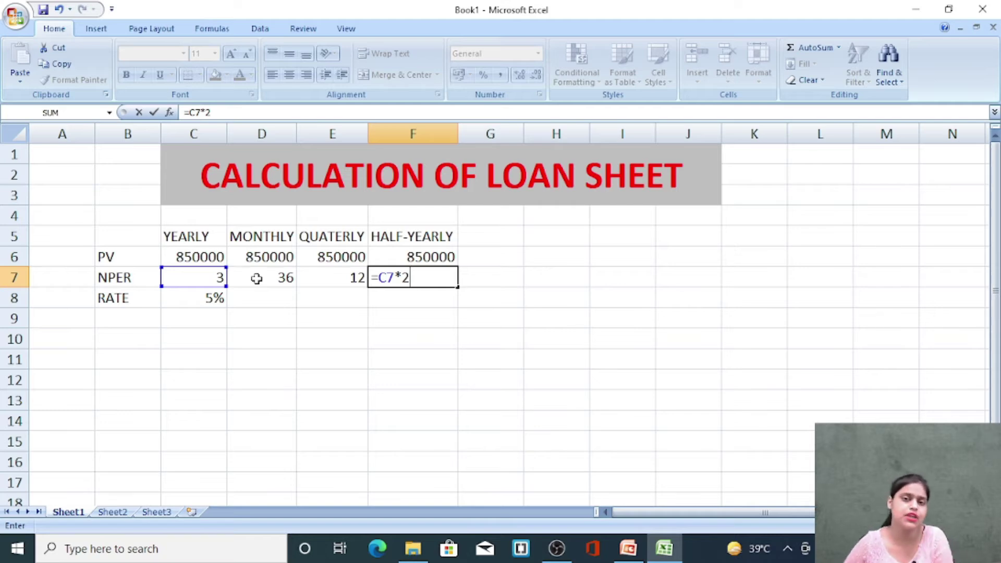
{"action": "key", "text": "Return"}
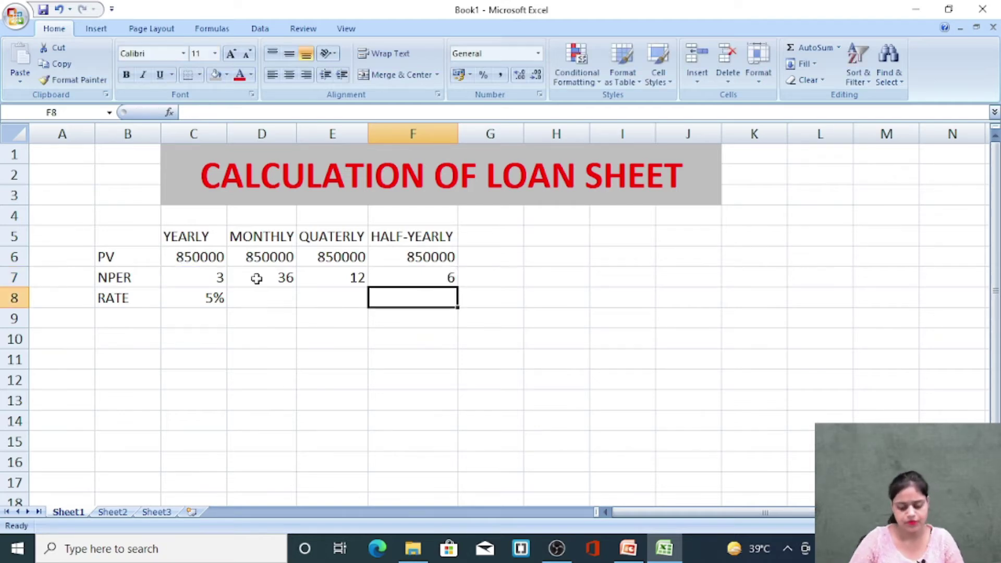
Step: Calculate the monthly interest rate in D8 with the formula =C8/12
{"action": "key", "text": "Left"}
{"action": "key", "text": "Left"}
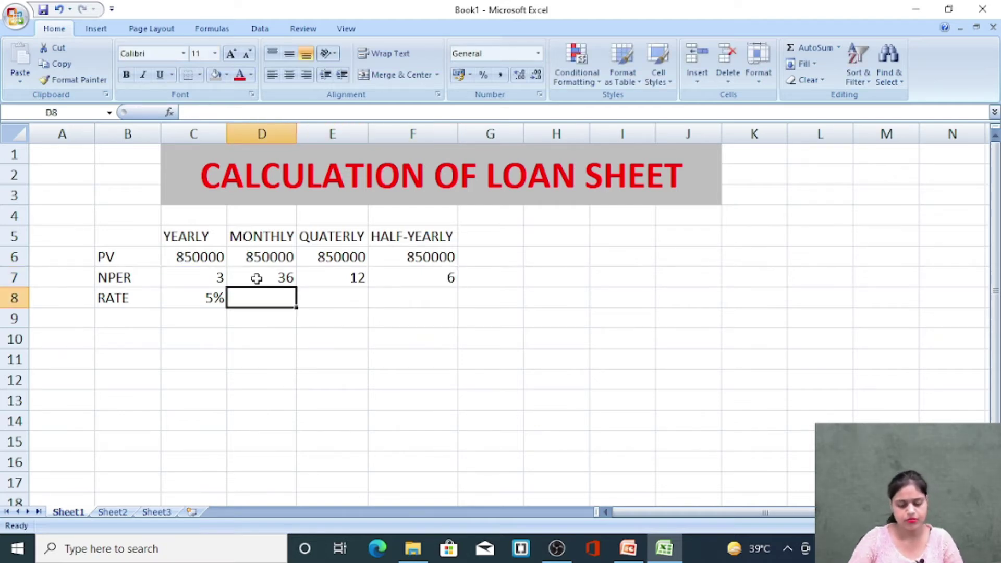
{"action": "type", "text": "="}
{"action": "key", "text": "Left"}
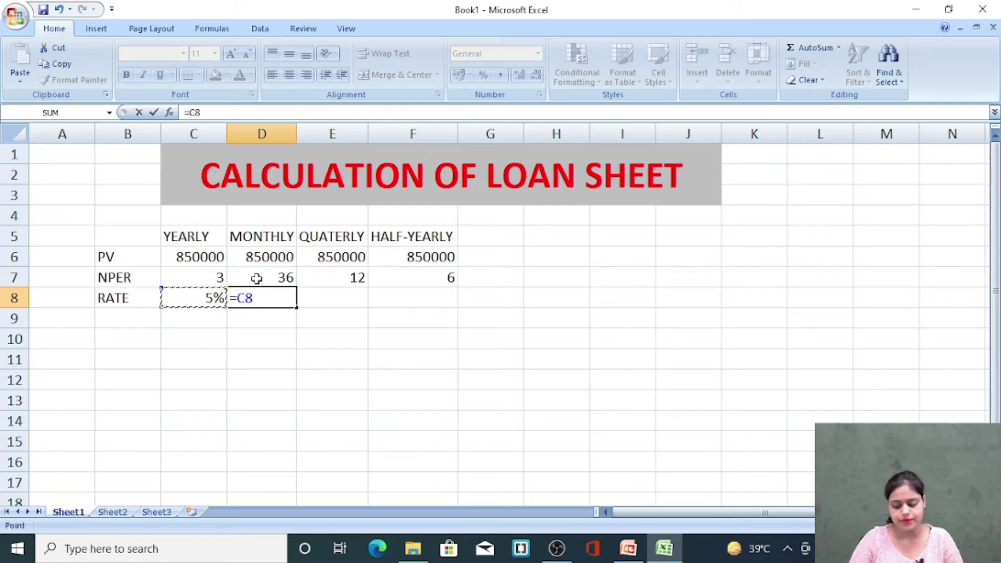
{"action": "type", "text": "/12"}
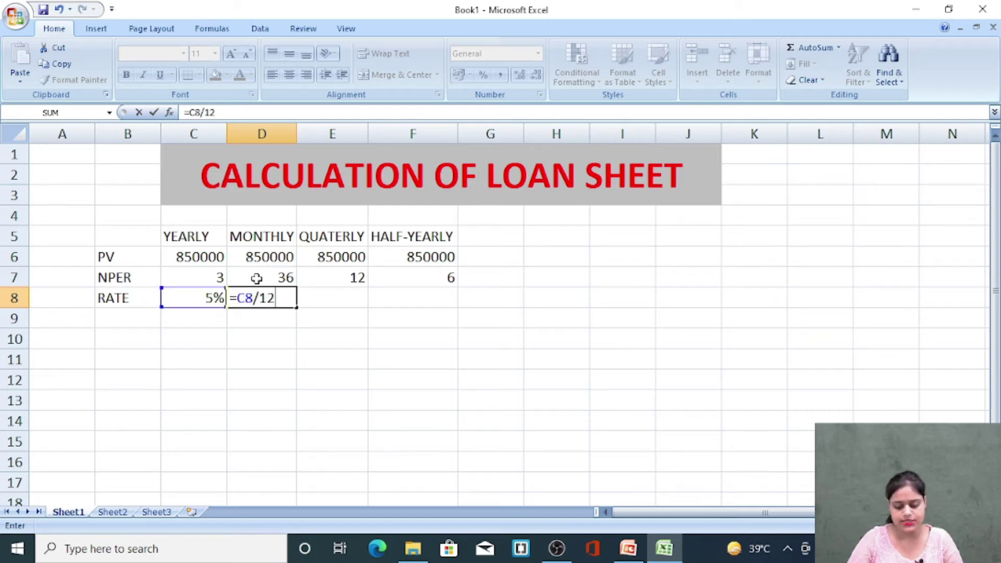
{"action": "key", "text": "Return"}
Step: Calculate the quarterly interest rate in E8 with the formula =C8/4
{"action": "key", "text": "Right"}
{"action": "key", "text": "Up"}
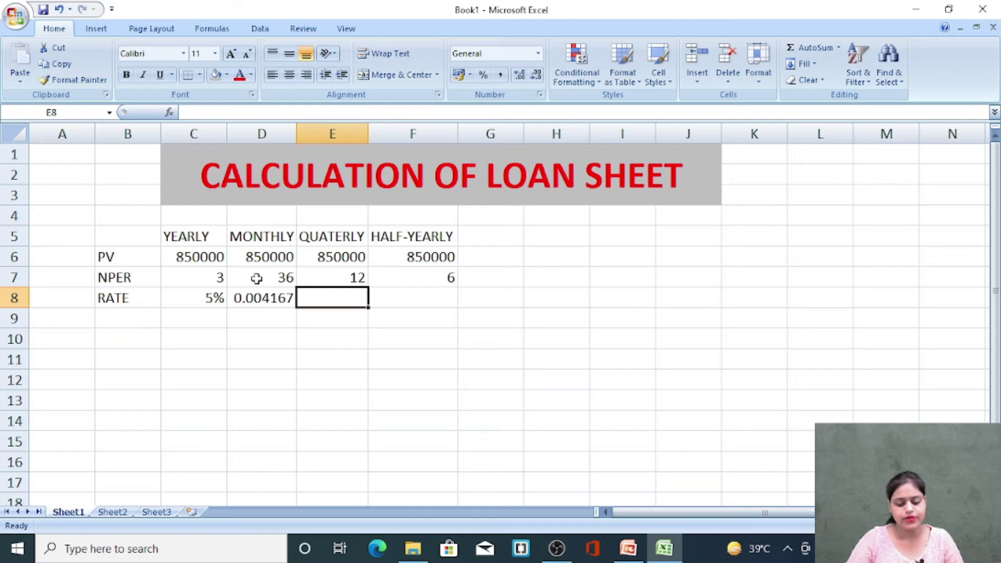
{"action": "type", "text": "="}
{"action": "key", "text": "Left"}
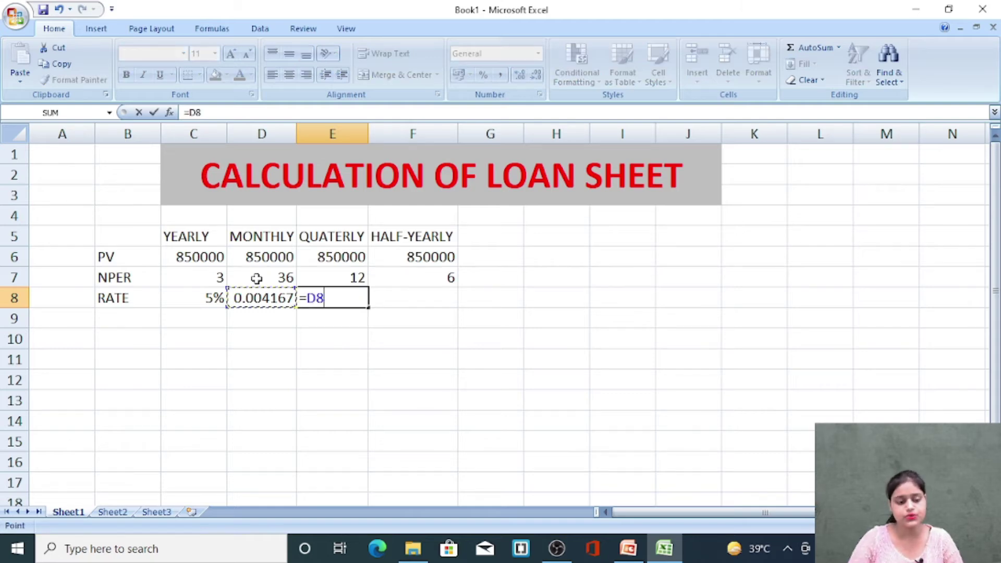
{"action": "key", "text": "Left"}
{"action": "type", "text": "/4"}
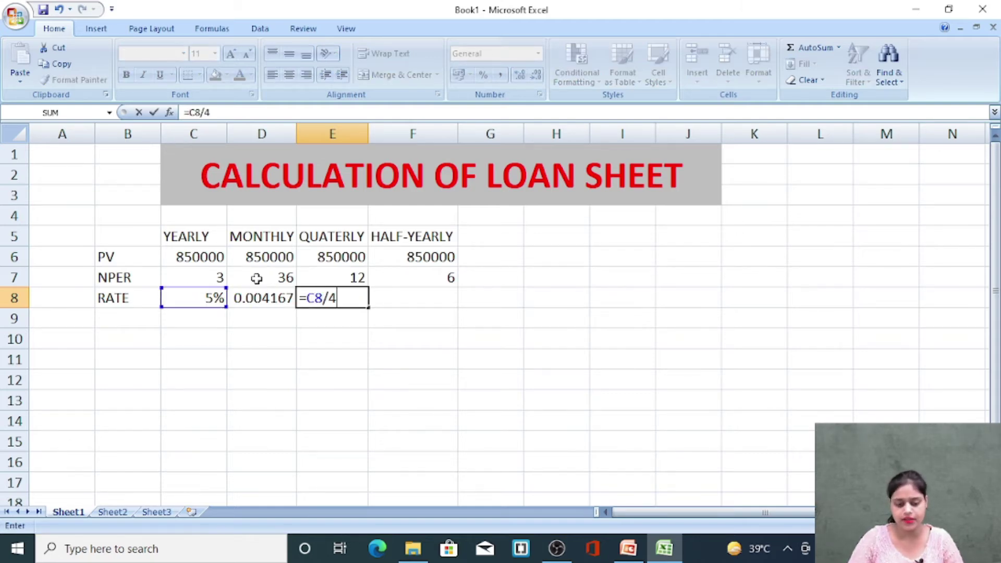
{"action": "key", "text": "Return"}
Step: Calculate the half-yearly interest rate in F8 with the formula =C8/2
{"action": "key", "text": "Right"}
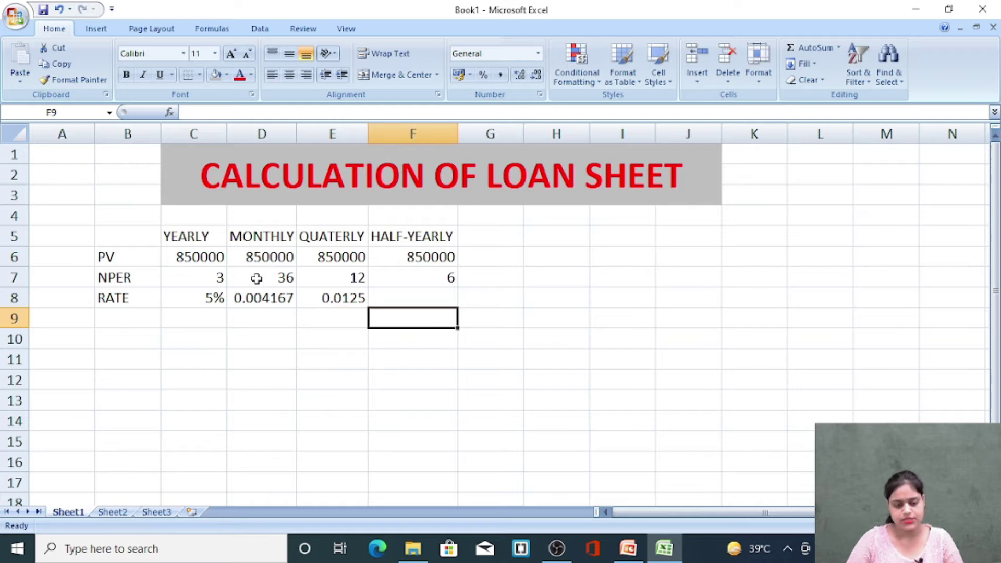
{"action": "key", "text": "Up"}
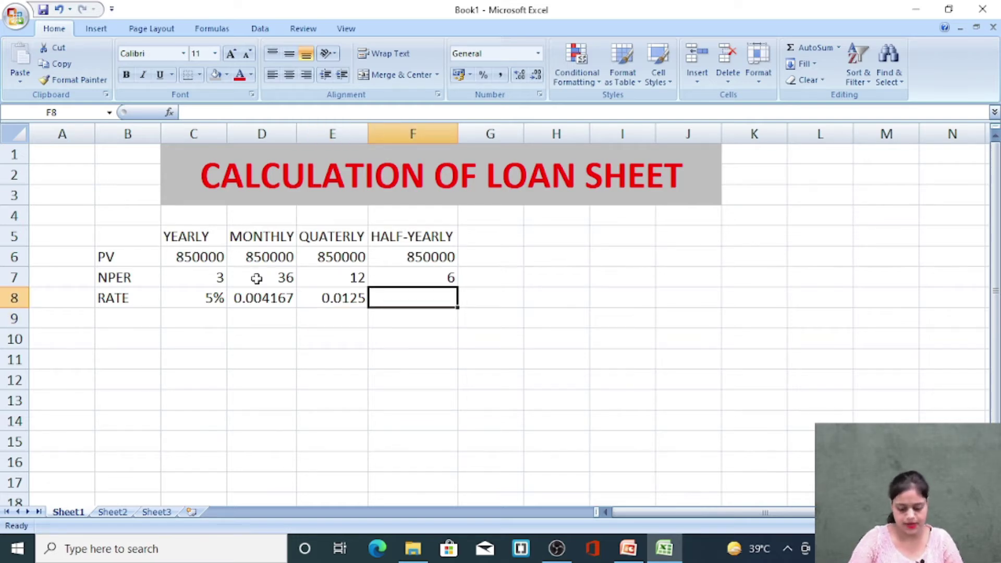
{"action": "type", "text": "="}
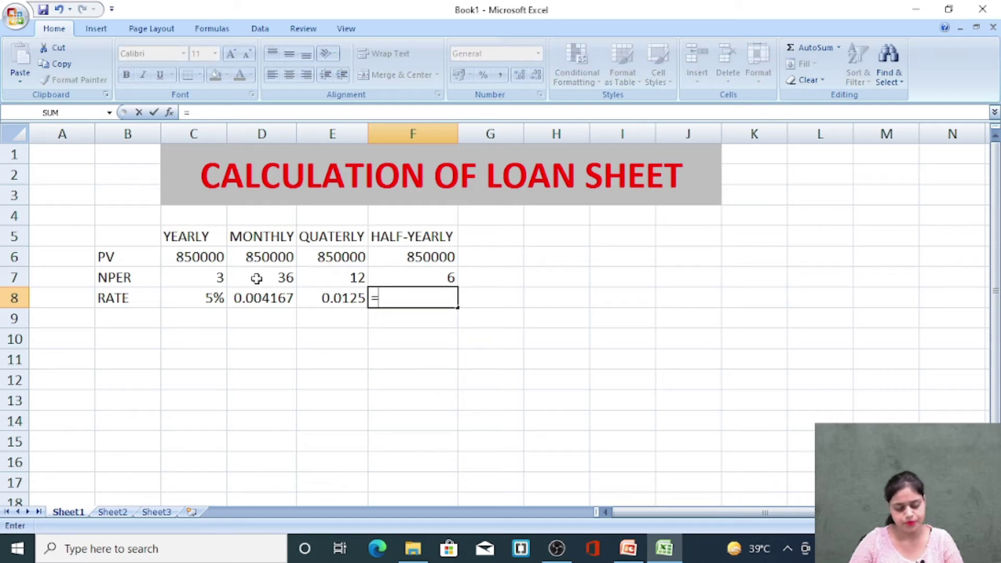
{"action": "key", "text": "Left"}
{"action": "key", "text": "Left"}
{"action": "key", "text": "Left"}
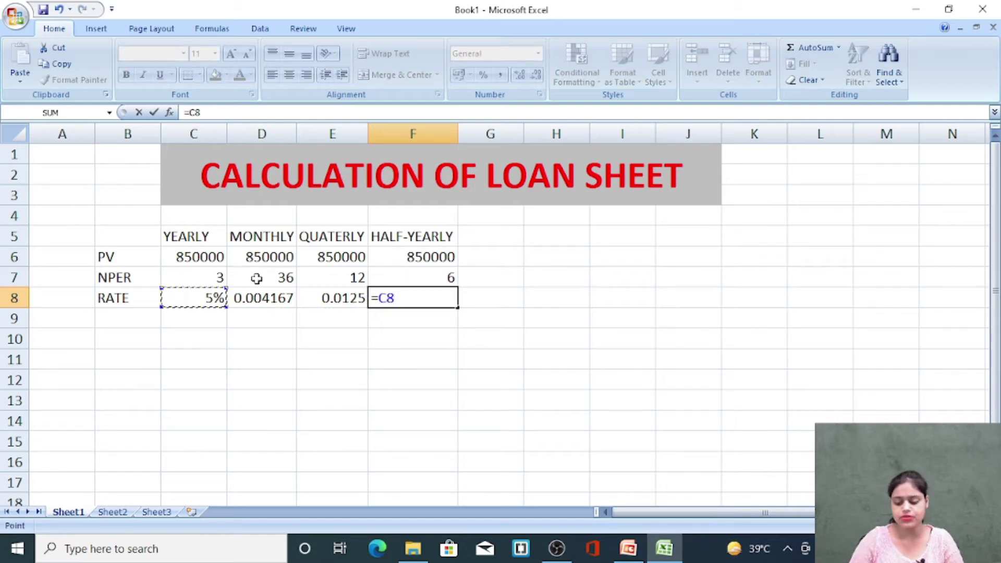
{"action": "type", "text": "/2"}
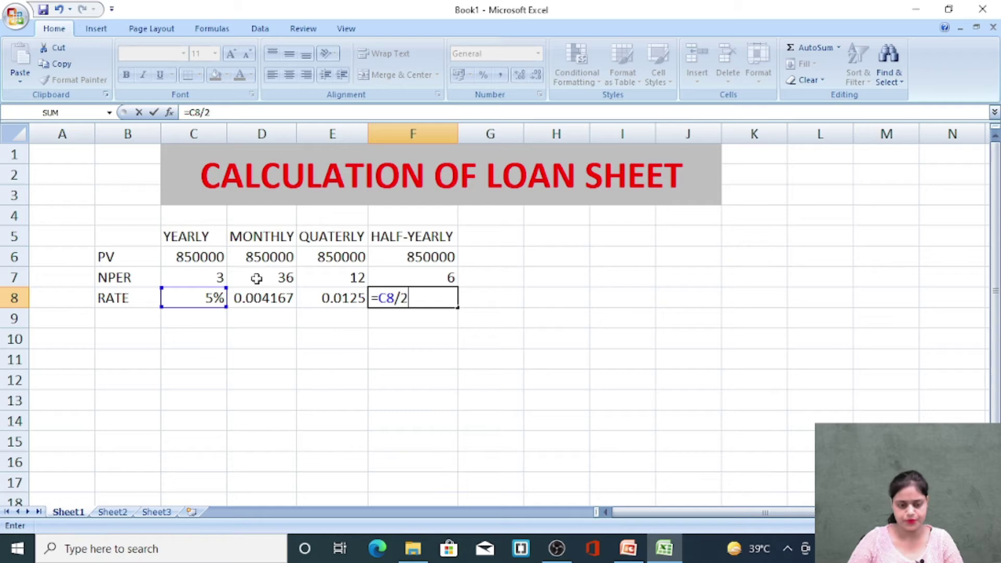
{"action": "key", "text": "Return"}
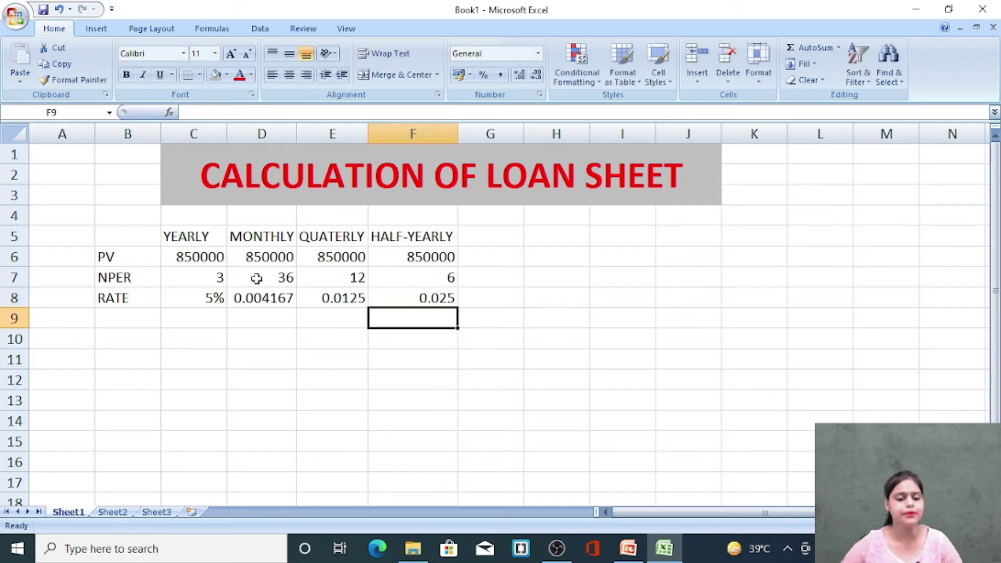
Step: Apply the Percentage number format to the monthly, quarterly and half-yearly rates in D8:F8
{"action": "left_click_drag", "start_coordinate": [259, 296], "coordinate": [412, 302]}
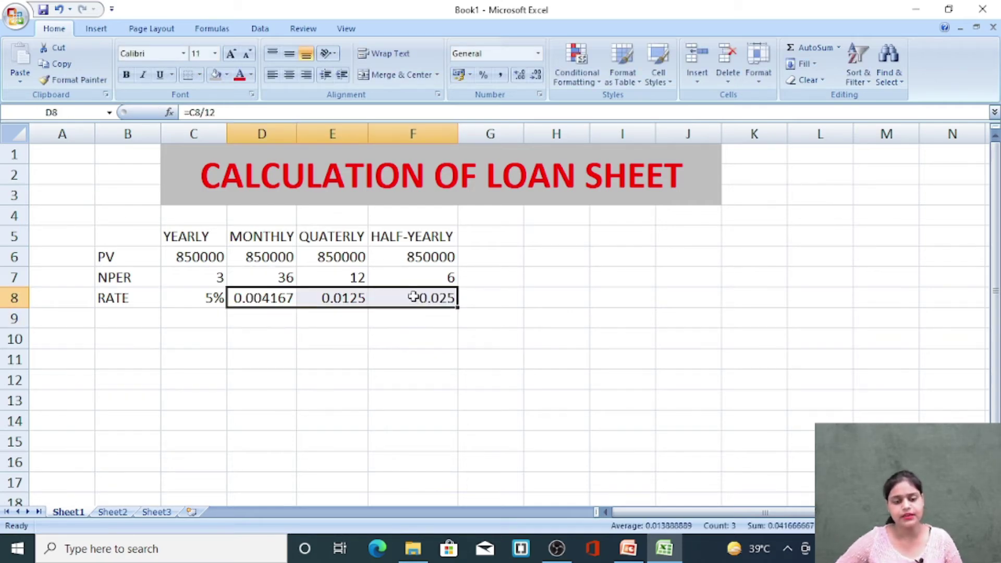
{"action": "left_click", "coordinate": [538, 54]}
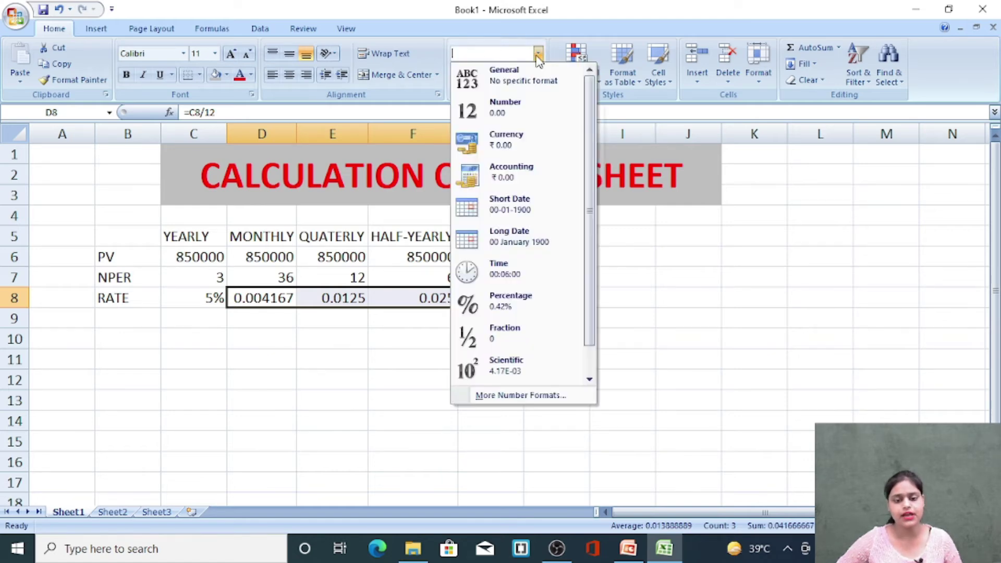
{"action": "left_click", "coordinate": [552, 301]}
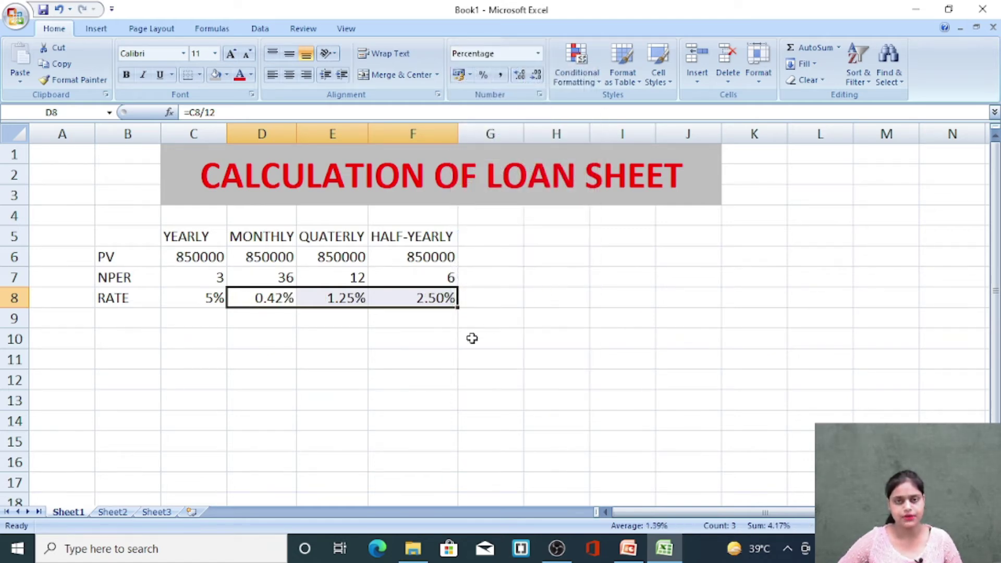
{"action": "left_click", "coordinate": [236, 345]}
{"action": "left_click", "coordinate": [191, 345]}
{"action": "left_click", "coordinate": [167, 360]}
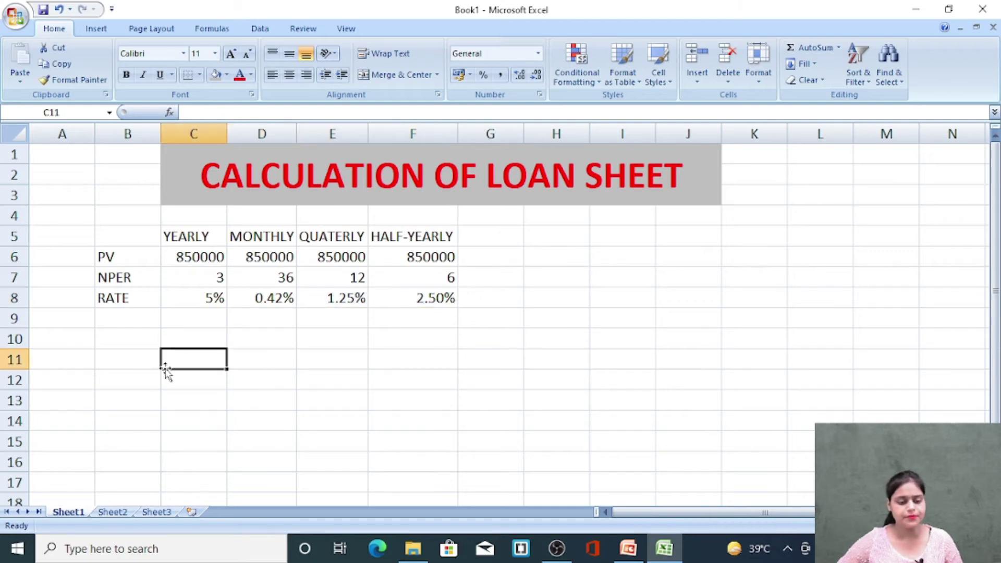
Step: Enter the column heading YEARLY in cell C11 for a second table beneath the loan inputs
{"action": "left_click", "coordinate": [150, 360]}
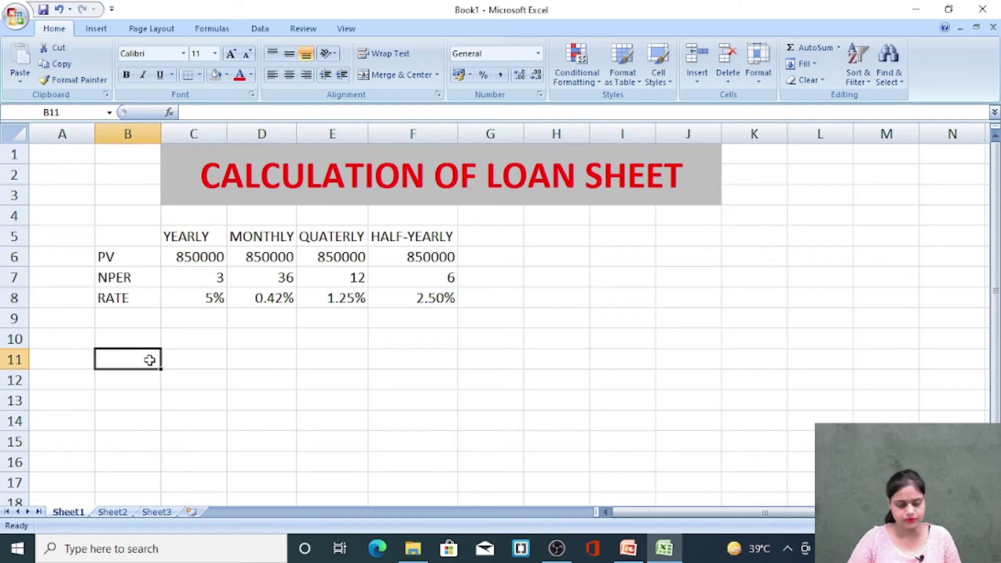
{"action": "key", "text": "Right"}
{"action": "key", "text": "Up"}
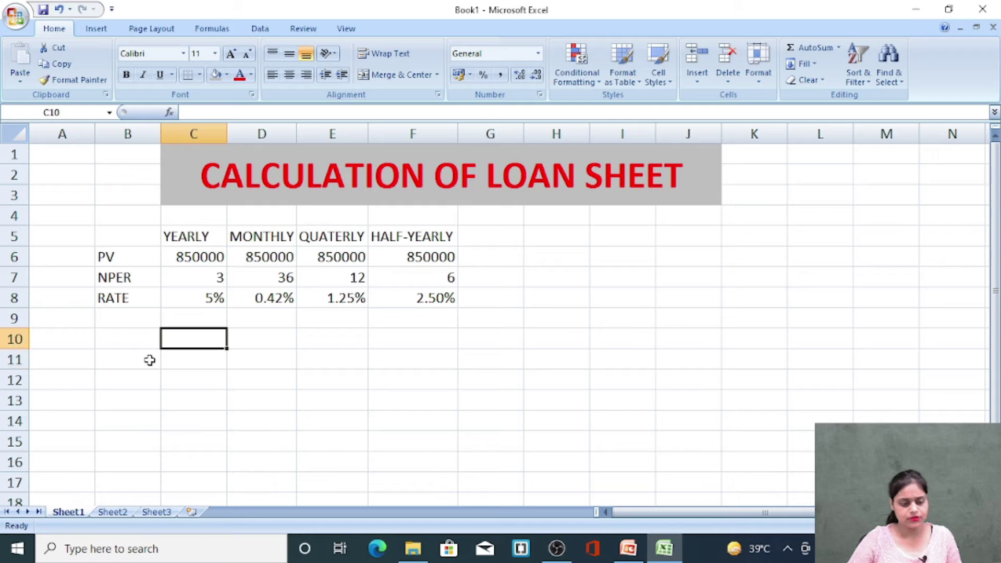
{"action": "key", "text": "Down"}
{"action": "type", "text": "YEA"}
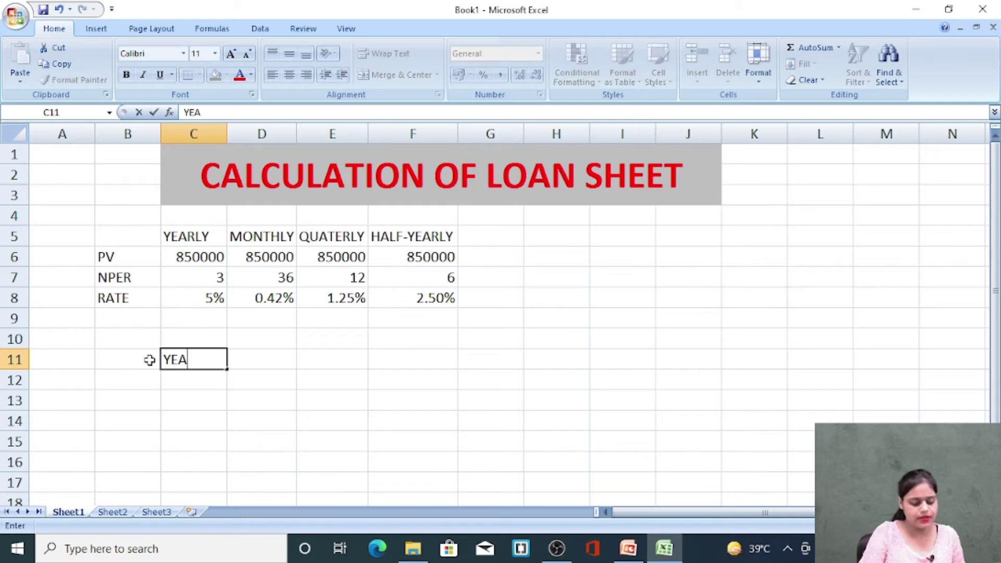
{"action": "type", "text": "RLY"}
{"action": "key", "text": "Return"}
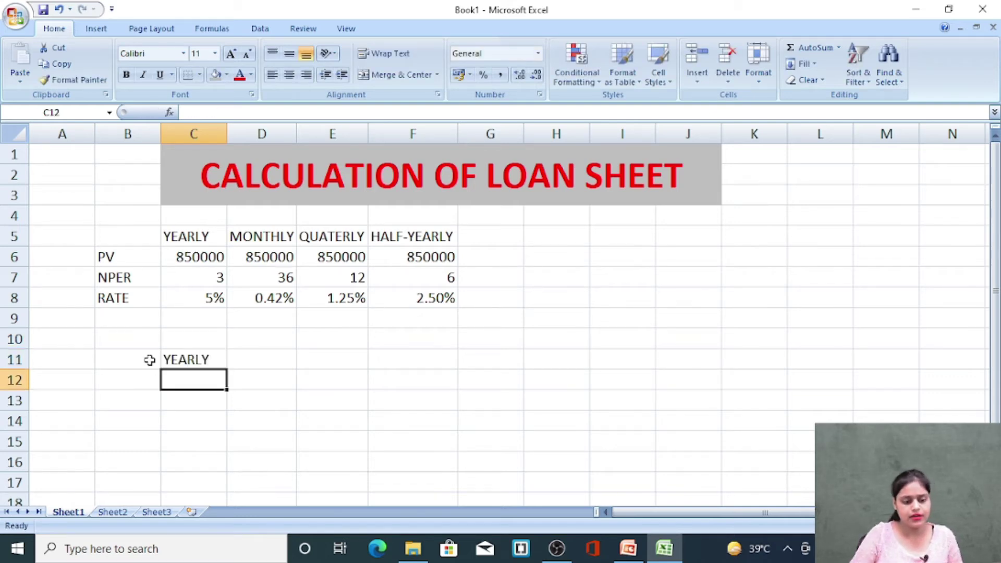
Step: Enter the row labels PMT, PPMT and IPMT in cells B12 to B14
{"action": "key", "text": "Left"}
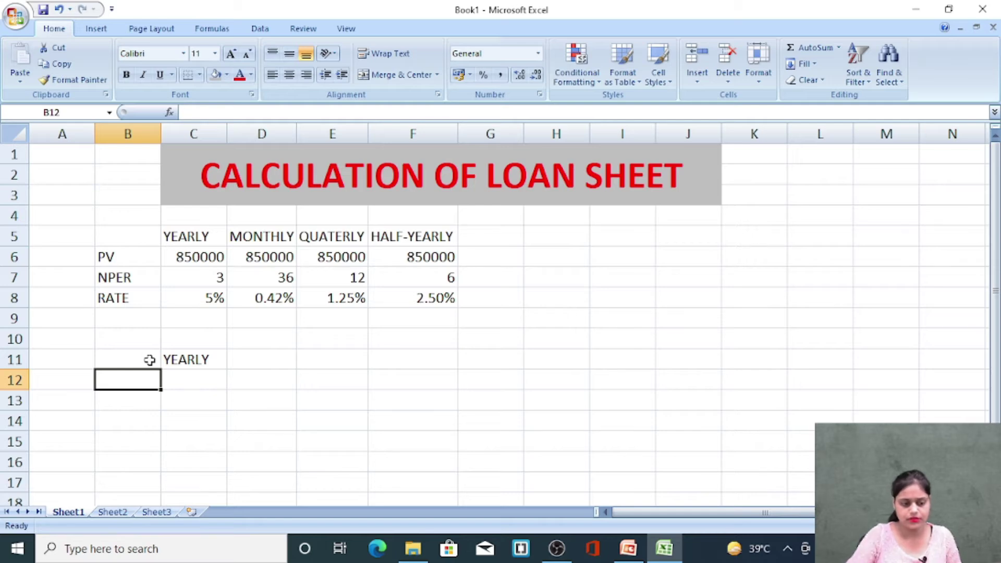
{"action": "type", "text": "PMT"}
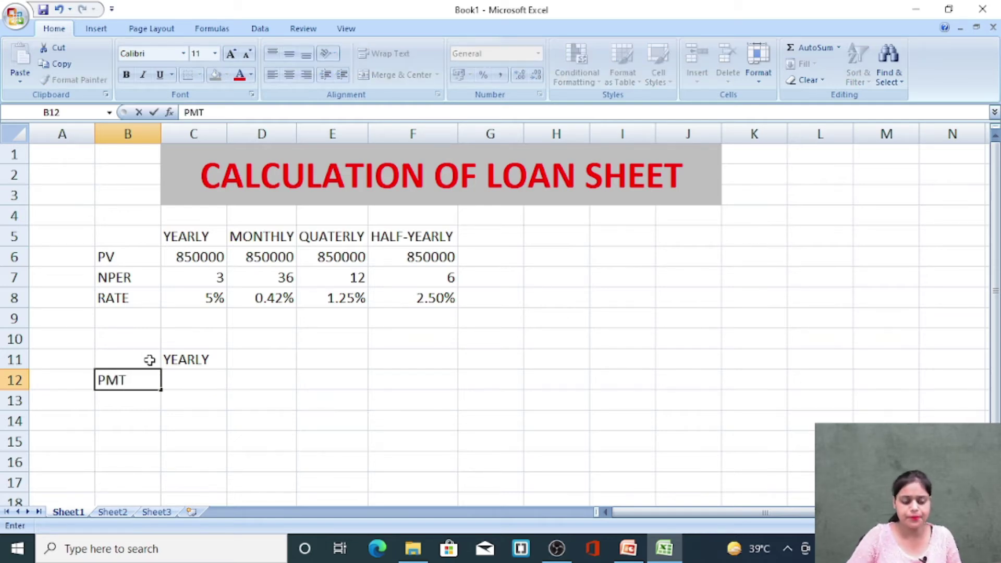
{"action": "key", "text": "Return"}
{"action": "type", "text": "PPMT"}
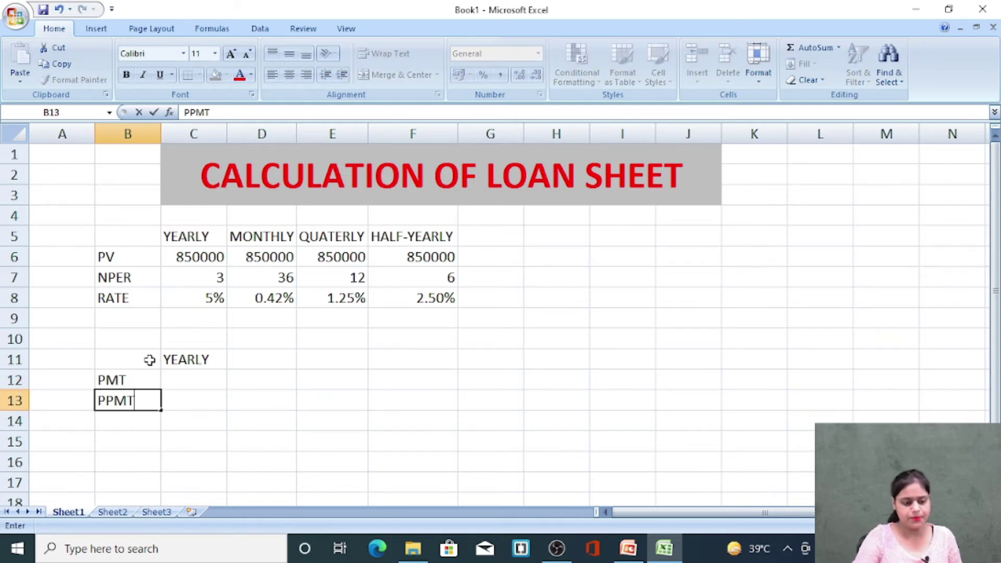
{"action": "key", "text": "Return"}
{"action": "type", "text": "IP"}
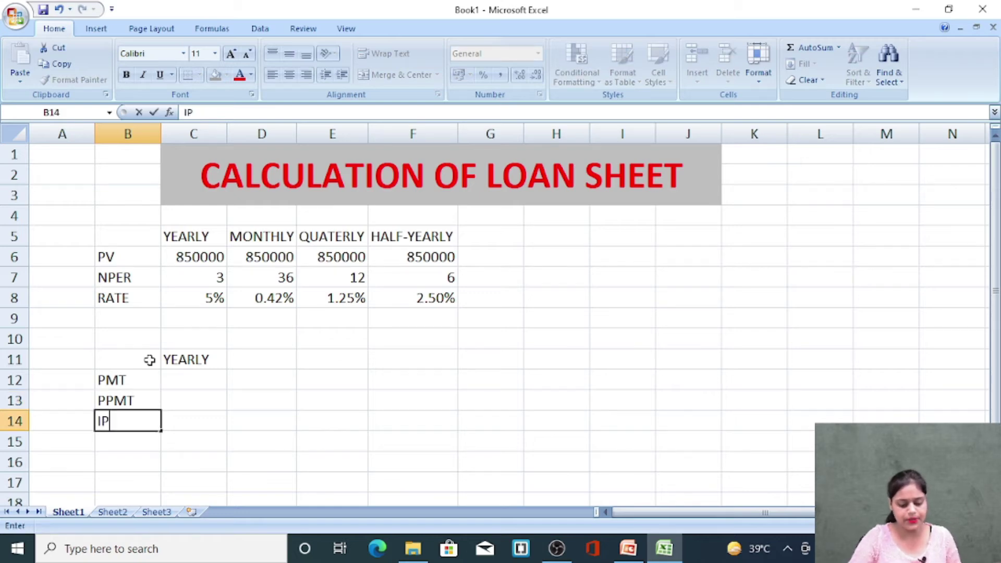
{"action": "type", "text": "MT"}
{"action": "key", "text": "Return"}
Step: Try the formula =PMT(C8,C7,-C6) in C12 for the yearly payment and clear the cell again
{"action": "key", "text": "Right"}
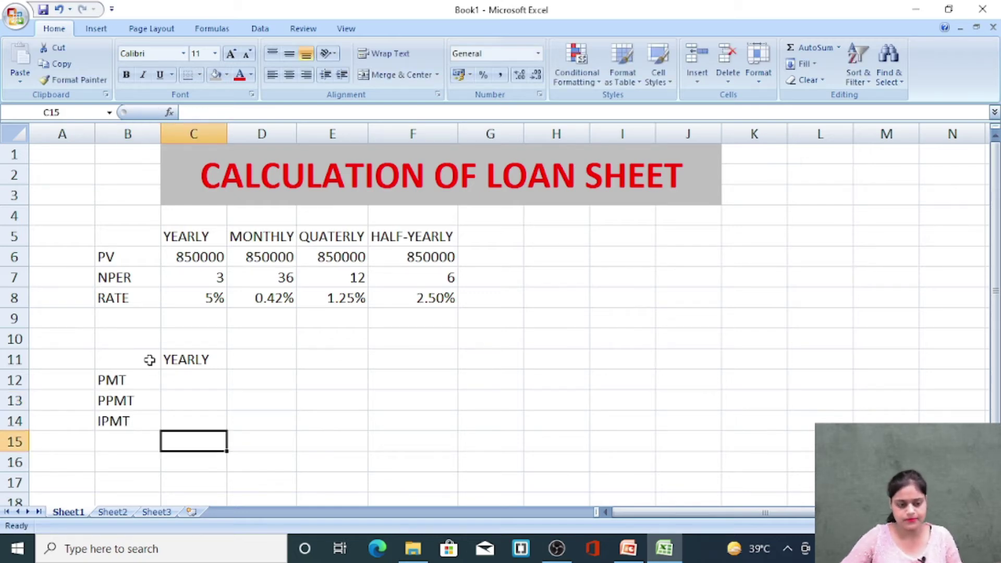
{"action": "key", "text": "Up"}
{"action": "key", "text": "Up"}
{"action": "key", "text": "Up"}
{"action": "type", "text": "="}
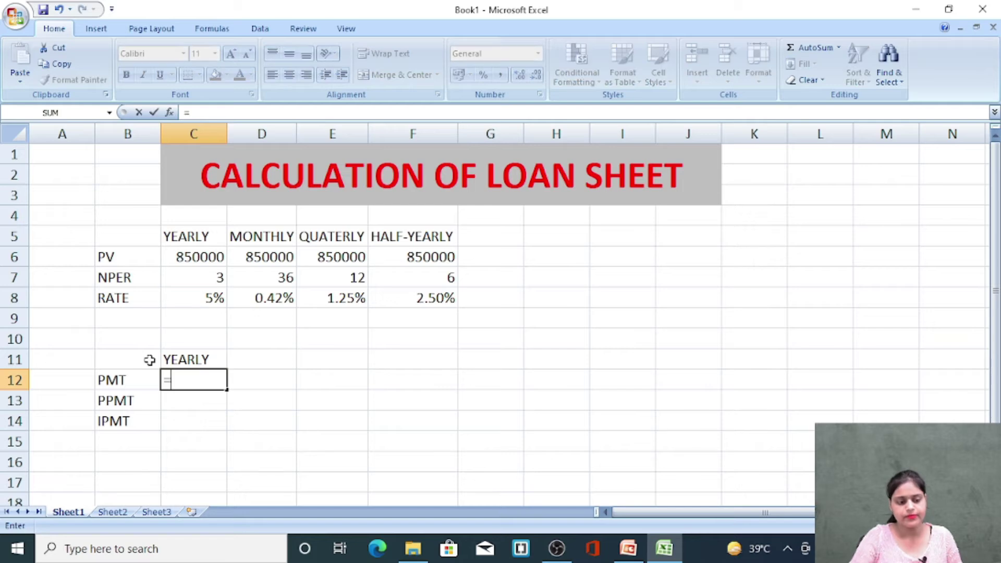
{"action": "type", "text": "PMT"}
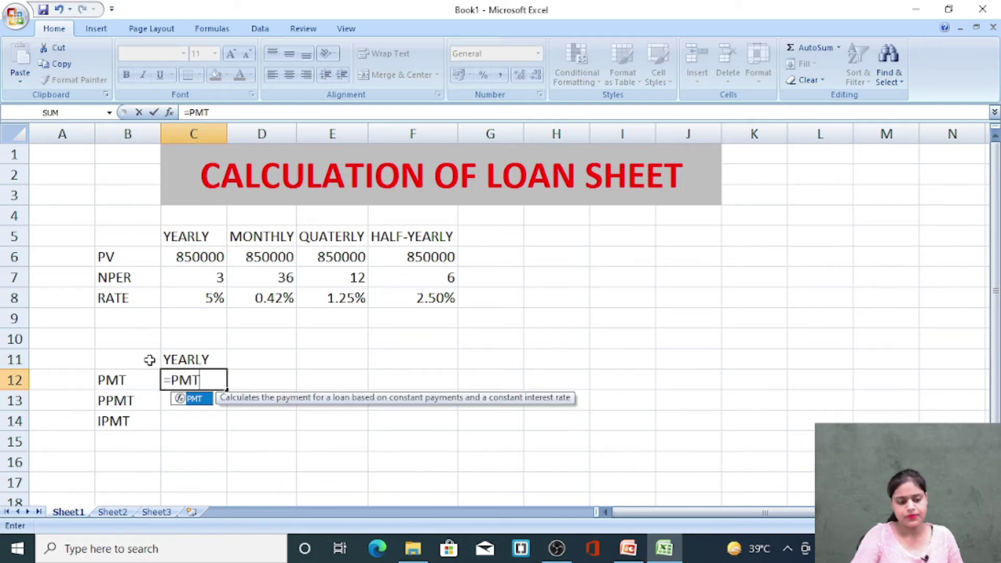
{"action": "type", "text": "("}
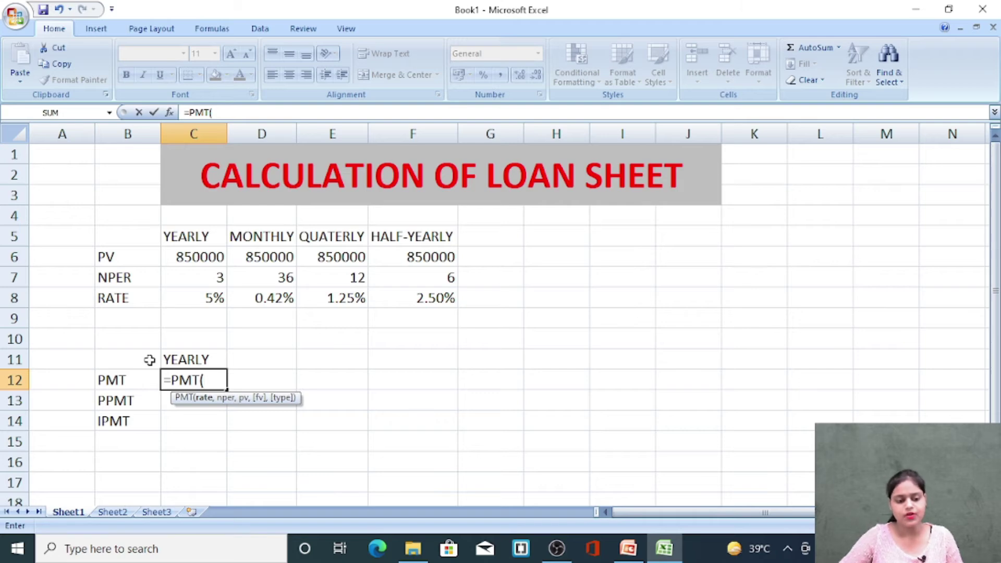
{"action": "key", "text": "Up"}
{"action": "key", "text": "Up"}
{"action": "key", "text": "Up"}
{"action": "key", "text": "Up"}
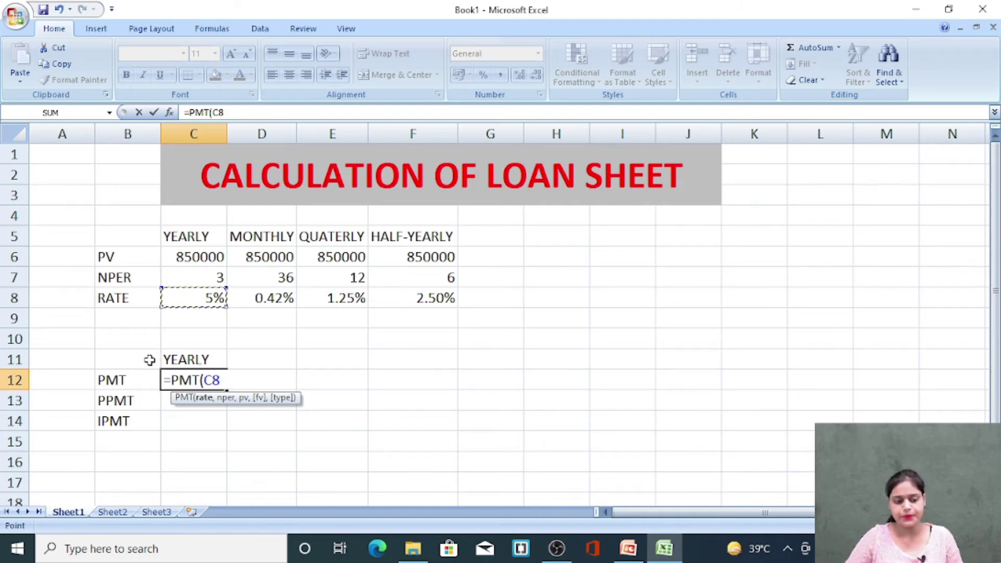
{"action": "type", "text": ","}
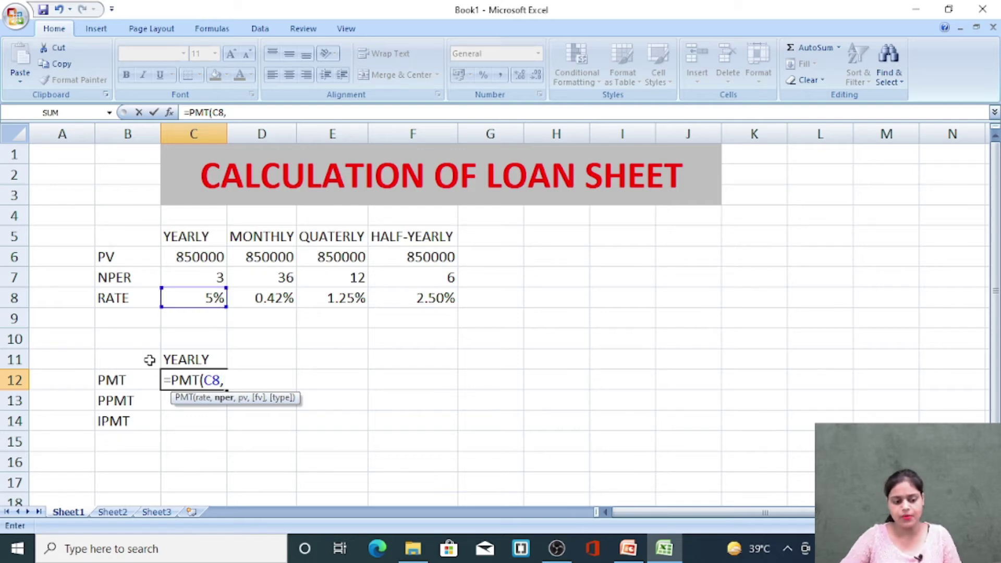
{"action": "key", "text": "Up"}
{"action": "key", "text": "Up"}
{"action": "key", "text": "Up"}
{"action": "key", "text": "Up"}
{"action": "key", "text": "Up"}
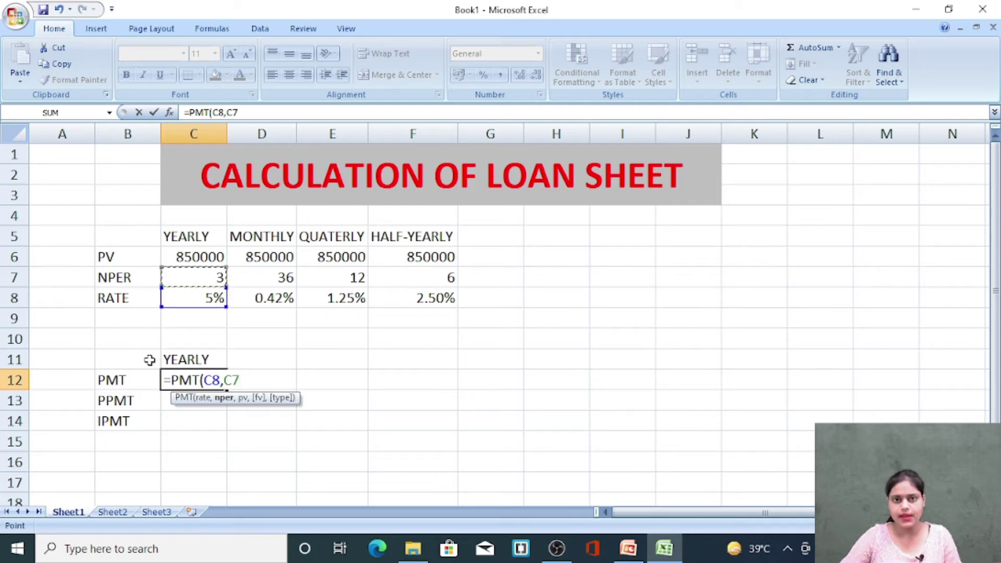
{"action": "type", "text": ","}
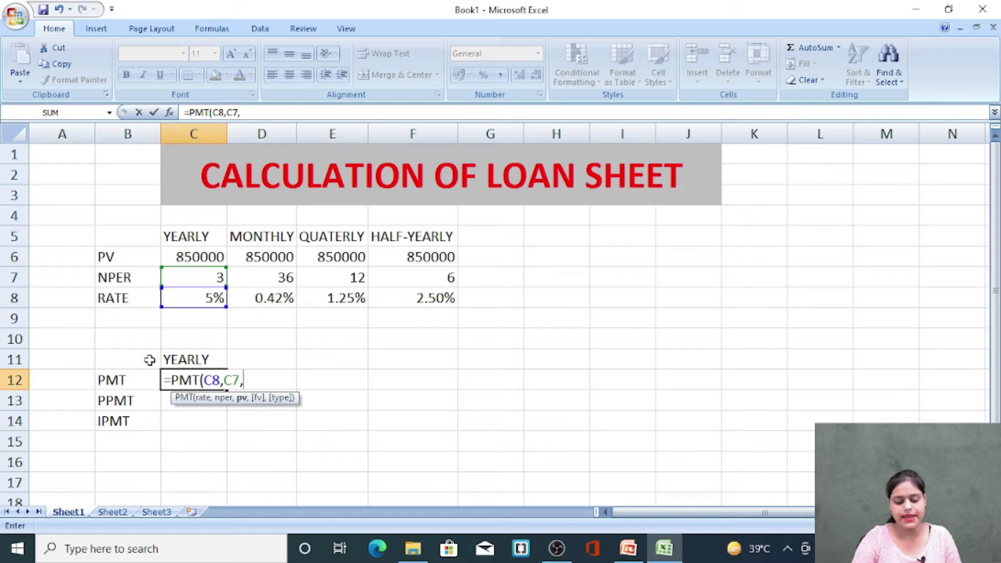
{"action": "type", "text": "-"}
{"action": "key", "text": "Up"}
{"action": "key", "text": "Up"}
{"action": "key", "text": "Up"}
{"action": "key", "text": "Up"}
{"action": "key", "text": "Up"}
{"action": "key", "text": "Up"}
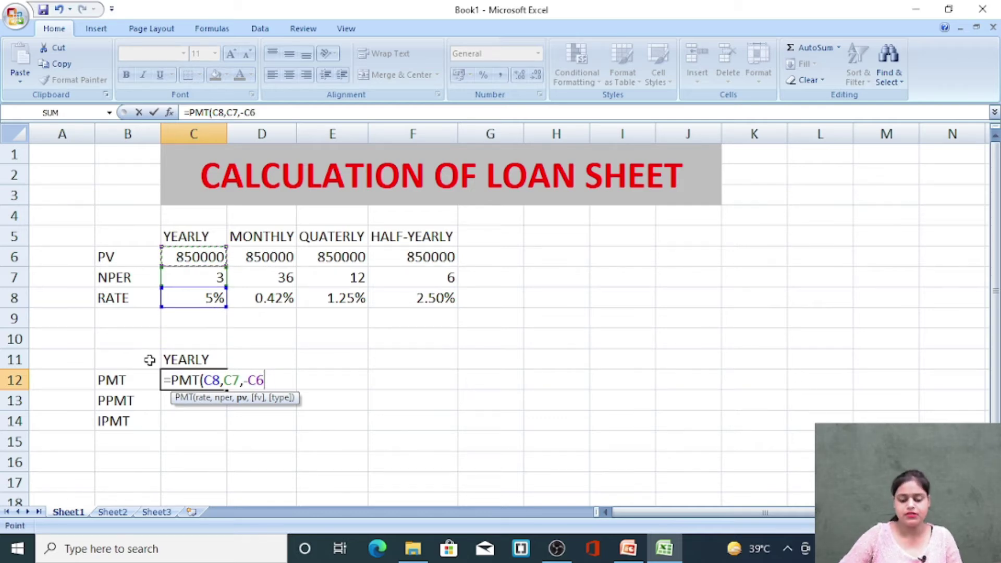
{"action": "type", "text": ")"}
{"action": "key", "text": "Return"}
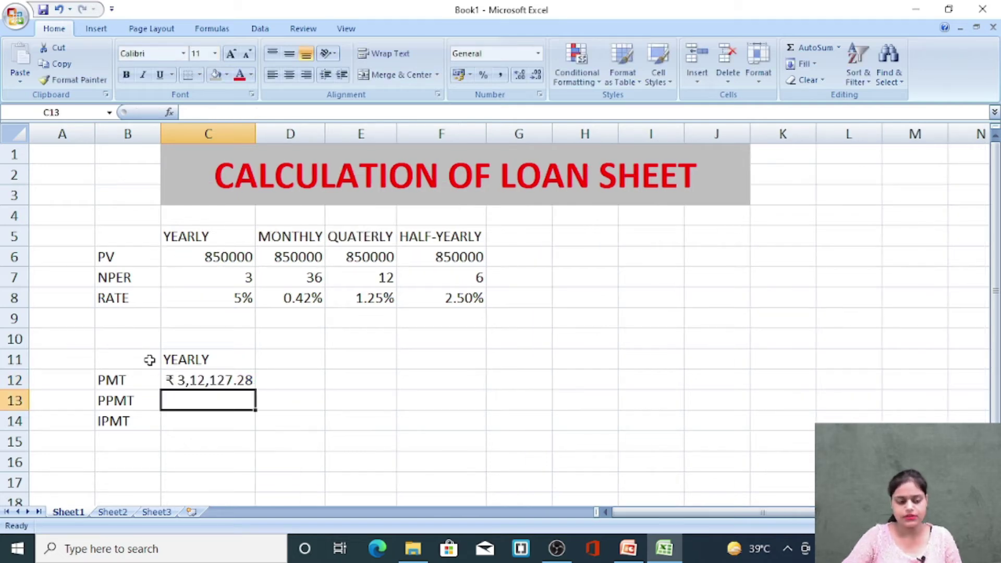
{"action": "key", "text": "Up"}
{"action": "key", "text": "Delete"}
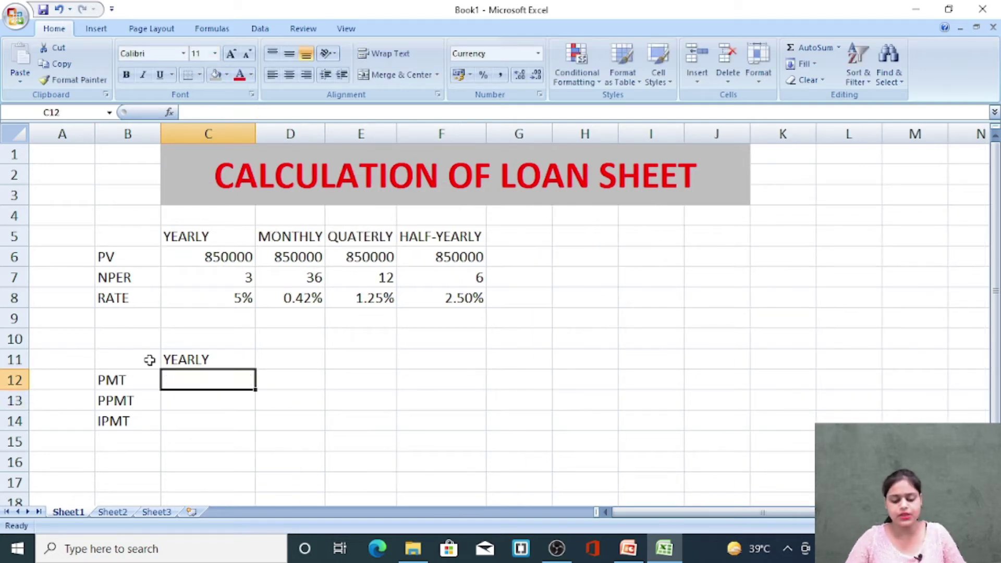
Step: Calculate the yearly loan payment in C12 with the formula =PMT(C8,C7,C6)
{"action": "type", "text": "=PMT"}
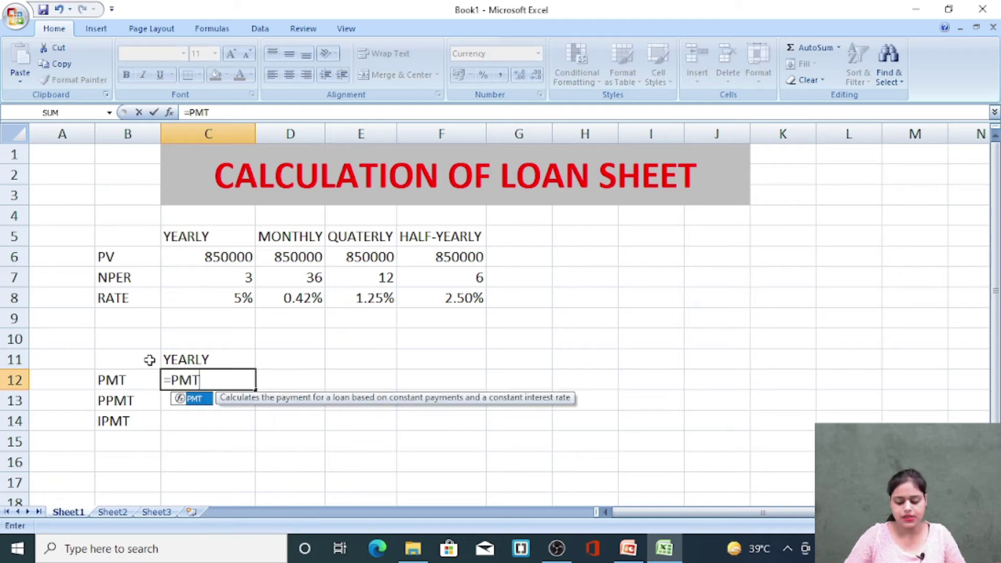
{"action": "type", "text": "("}
{"action": "key", "text": "Up"}
{"action": "key", "text": "Up"}
{"action": "key", "text": "Up"}
{"action": "key", "text": "Up"}
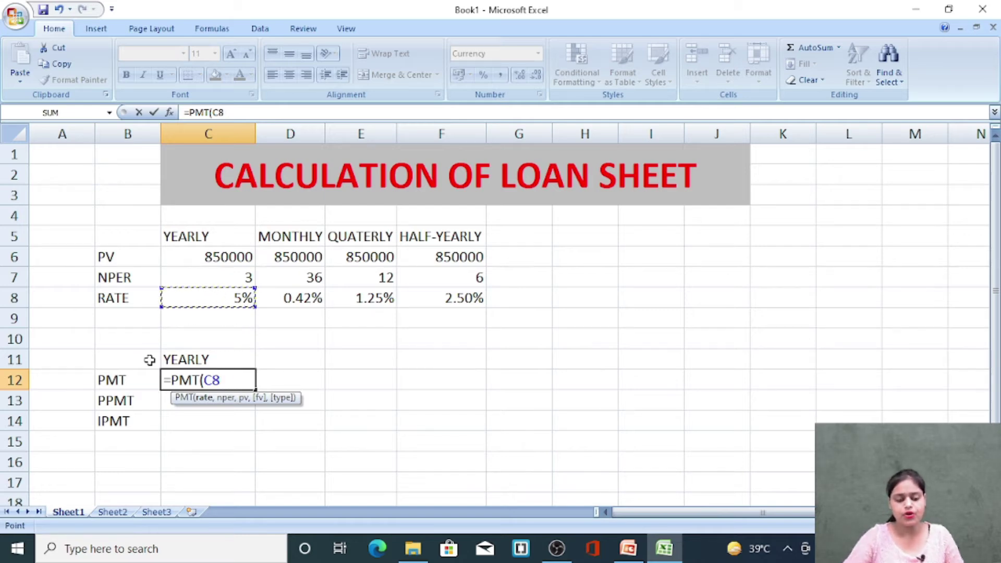
{"action": "type", "text": ","}
{"action": "key", "text": "Up"}
{"action": "key", "text": "Up"}
{"action": "key", "text": "Up"}
{"action": "key", "text": "Up"}
{"action": "key", "text": "Up"}
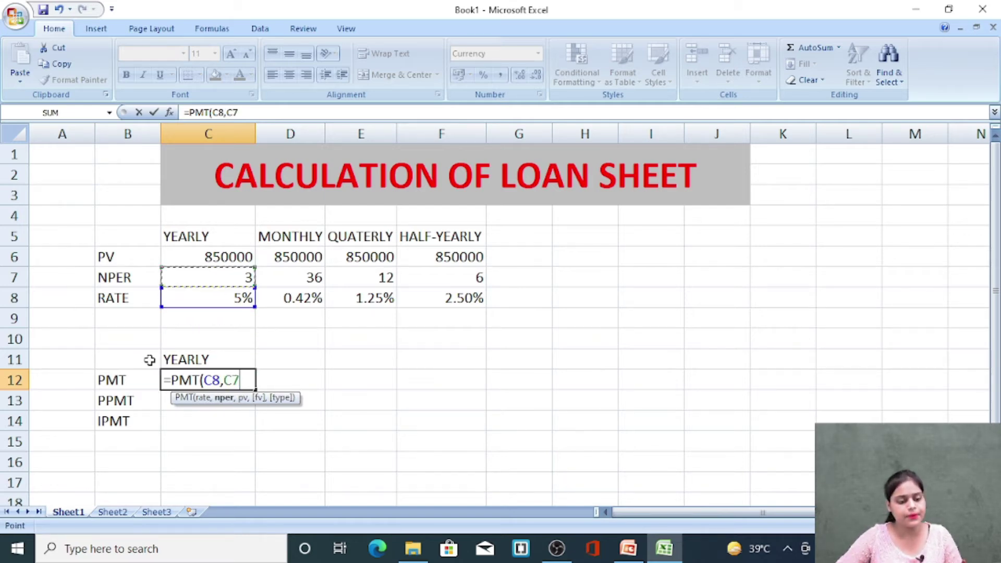
{"action": "type", "text": ","}
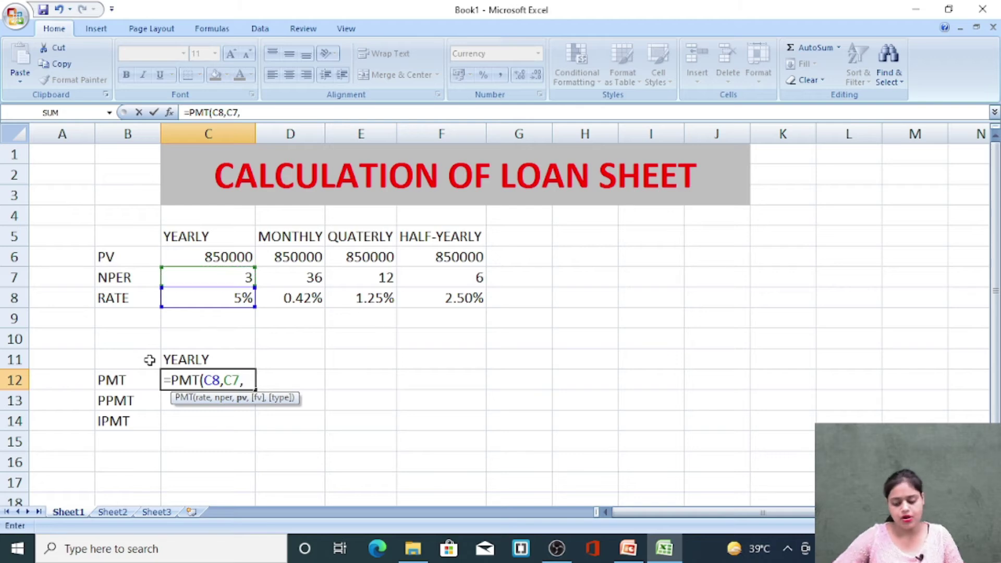
{"action": "type", "text": "-"}
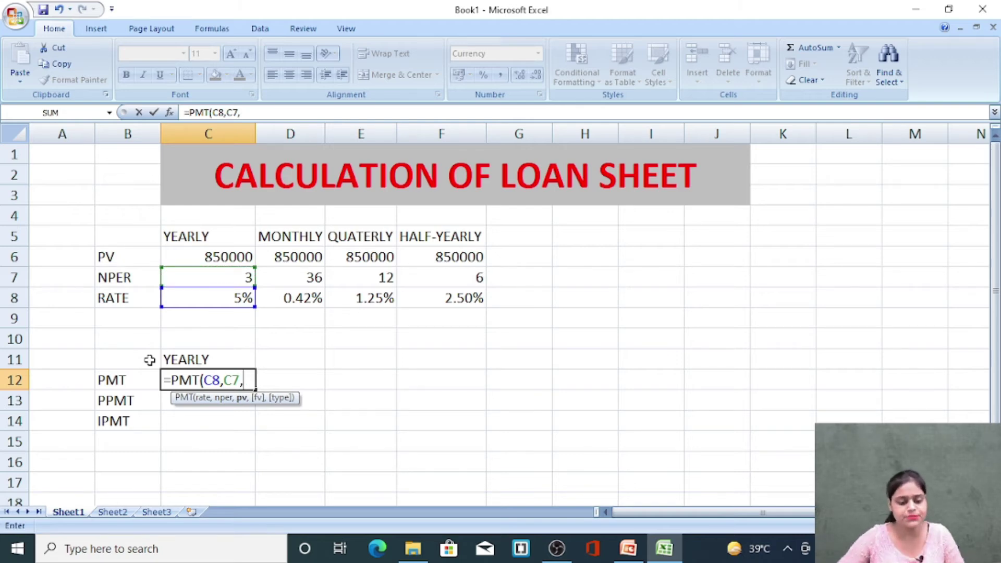
{"action": "key", "text": "Up"}
{"action": "key", "text": "Up"}
{"action": "key", "text": "Up"}
{"action": "key", "text": "Up"}
{"action": "key", "text": "Up"}
{"action": "key", "text": "Up"}
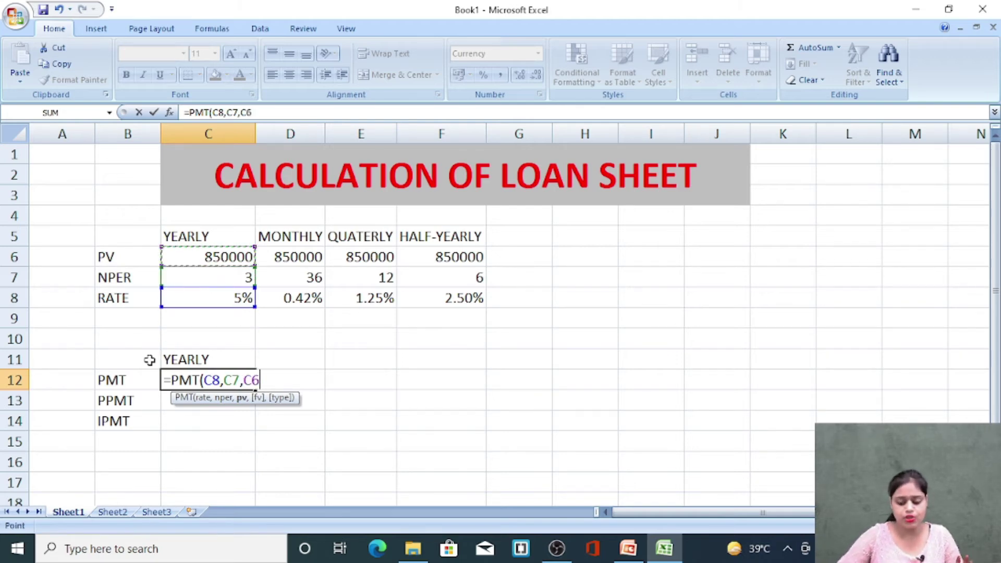
{"action": "type", "text": ")"}
{"action": "key", "text": "Return"}
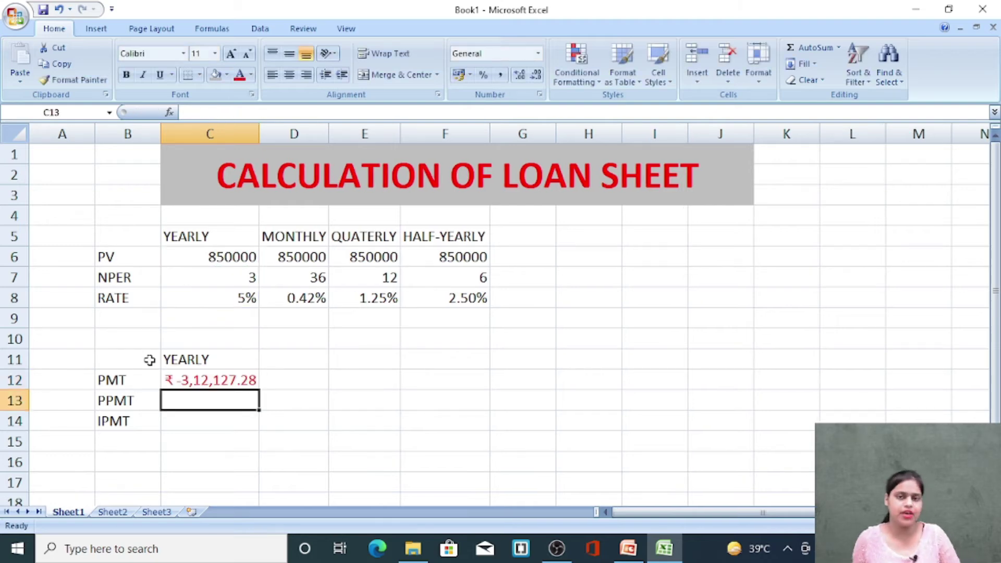
Step: Edit the yearly payment formula in C12 to negate the present value, giving =PMT(C8,C7,-C6)
{"action": "key", "text": "Up"}
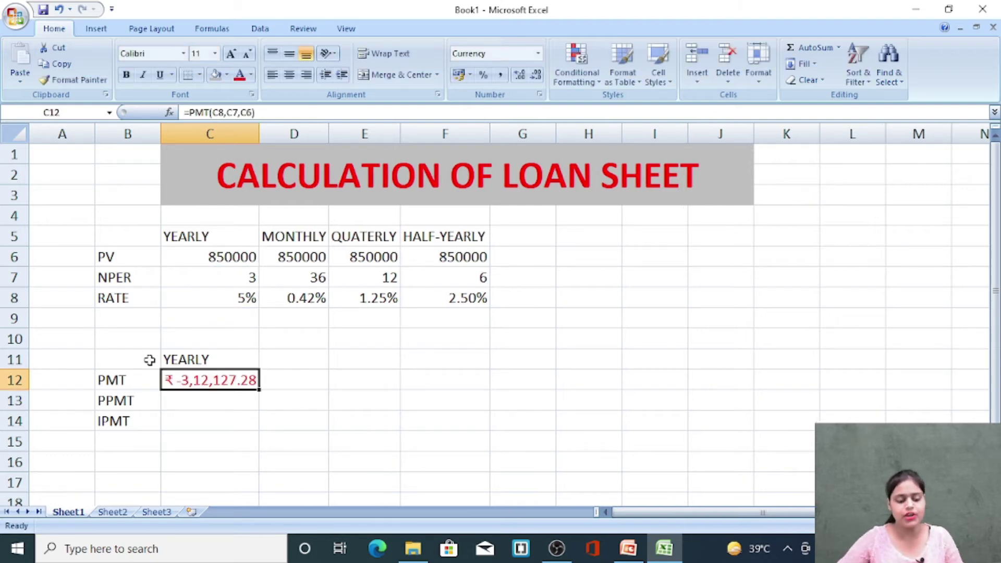
{"action": "key", "text": "F2"}
{"action": "key", "text": "Left"}
{"action": "key", "text": "Left"}
{"action": "key", "text": "Left"}
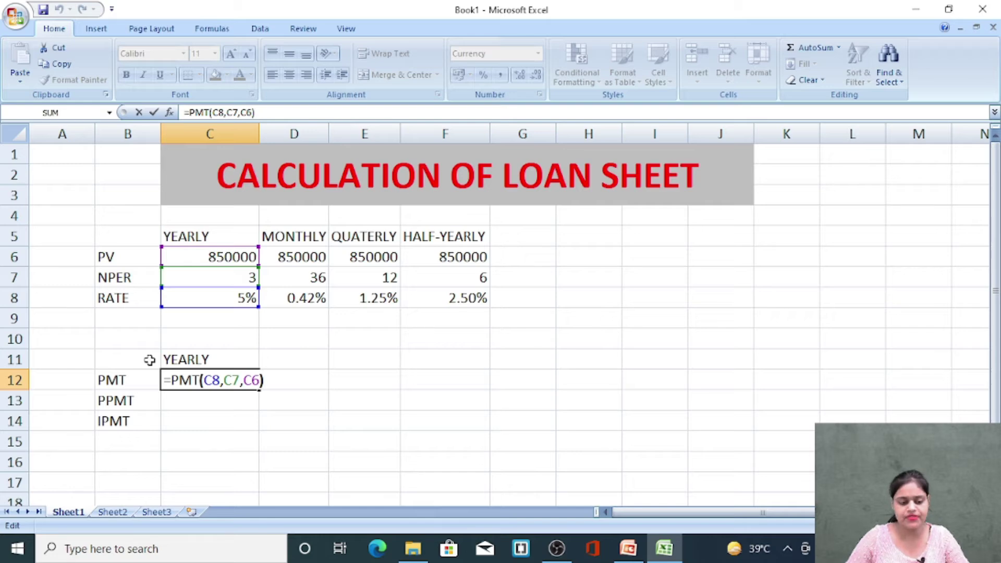
{"action": "type", "text": "-"}
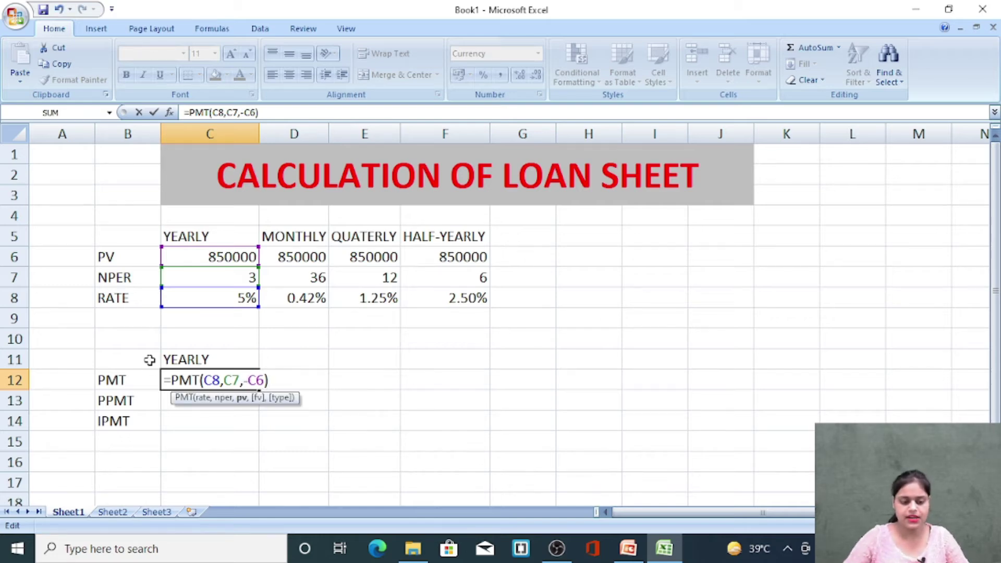
{"action": "key", "text": "Return"}
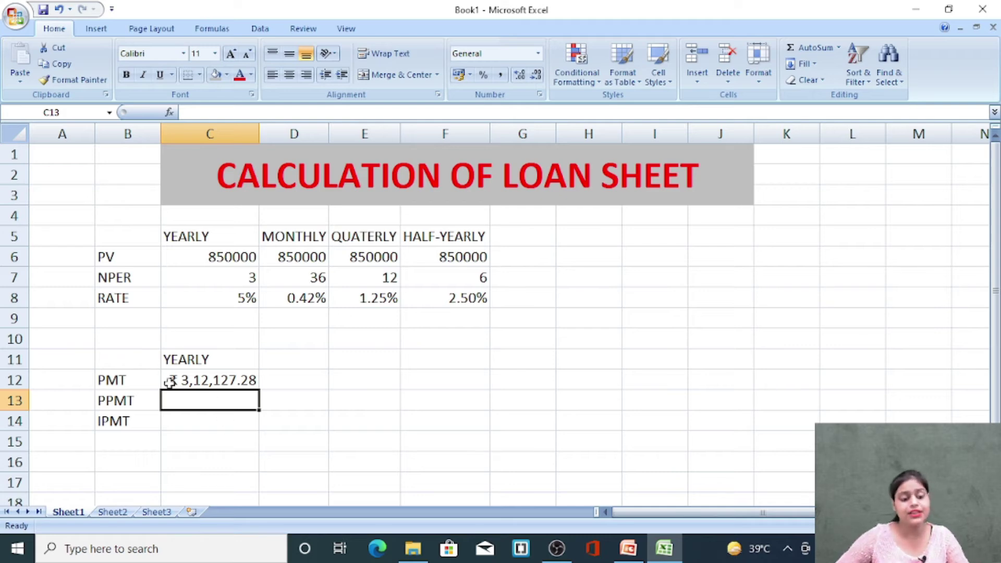
{"action": "left_click", "coordinate": [224, 385]}
{"action": "left_click", "coordinate": [168, 254]}
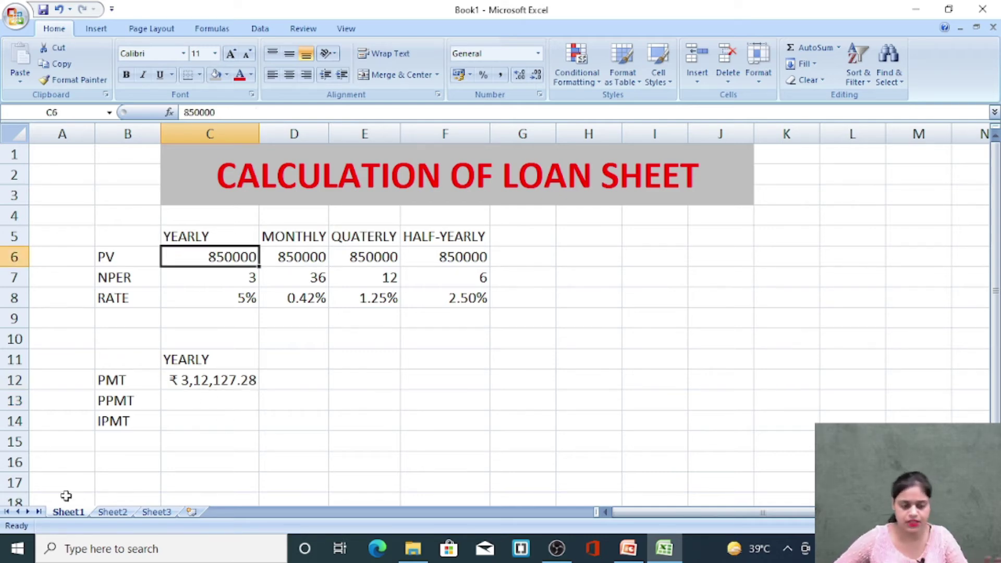
Step: Calculate the yearly principal payment for period 2 in C13 with the formula =PPMT(C8,2,C7,-C6)
{"action": "left_click", "coordinate": [223, 400]}
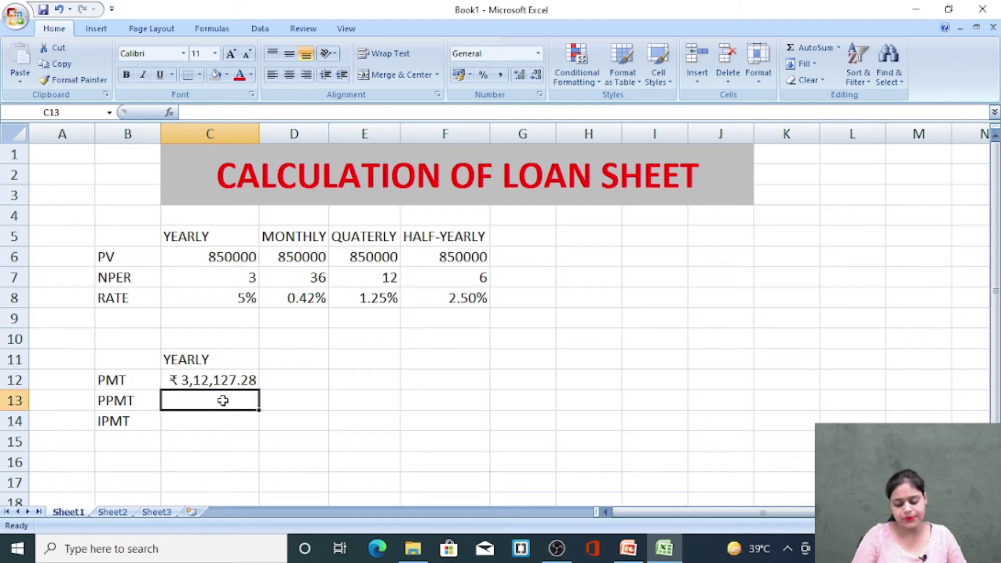
{"action": "type", "text": "=PPMT("}
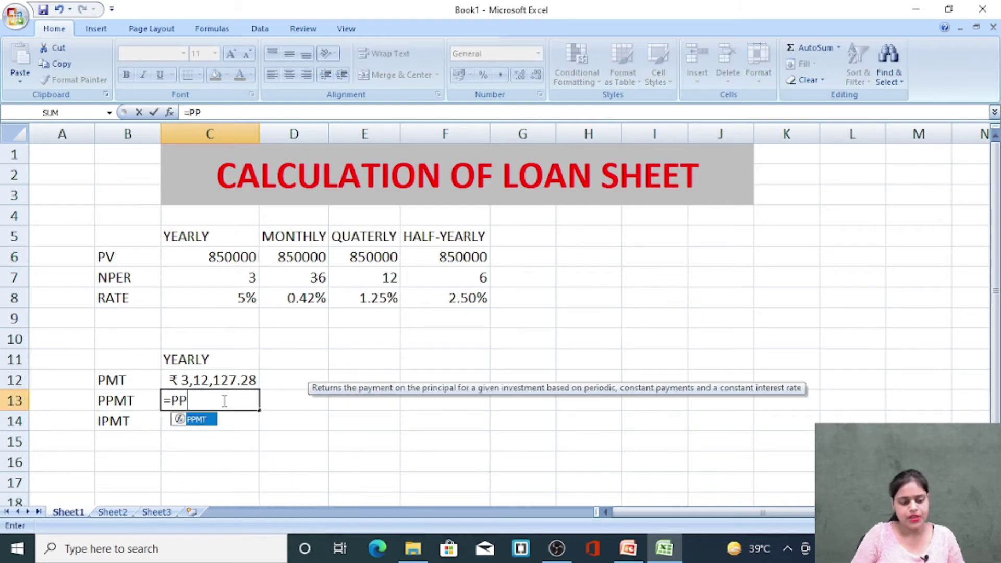
{"action": "key", "text": "Up"}
{"action": "key", "text": "Up"}
{"action": "key", "text": "Up"}
{"action": "key", "text": "Up"}
{"action": "key", "text": "Up"}
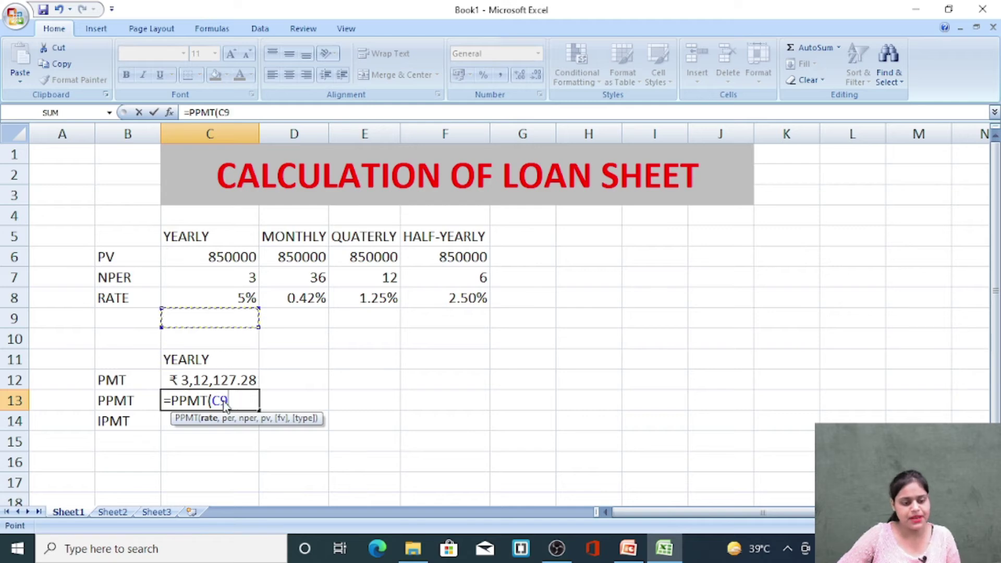
{"action": "type", "text": ","}
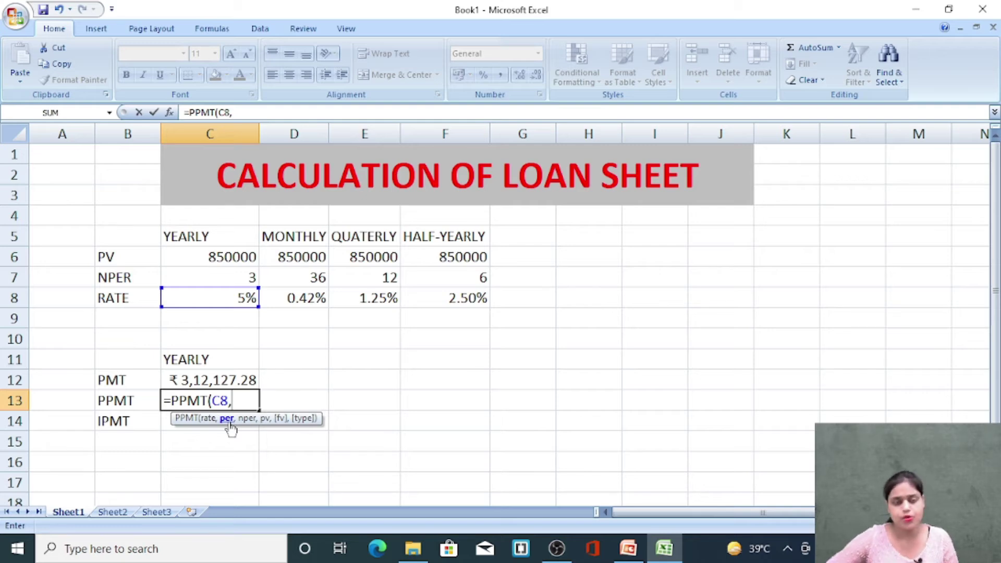
{"action": "type", "text": "2"}
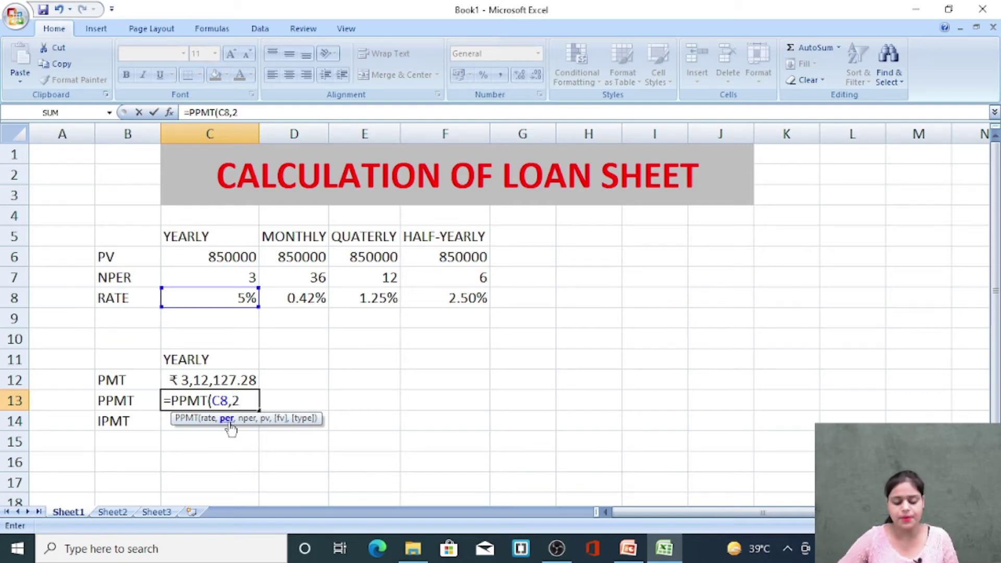
{"action": "type", "text": ","}
{"action": "key", "text": "Left"}
{"action": "key", "text": "Up"}
{"action": "key", "text": "Up"}
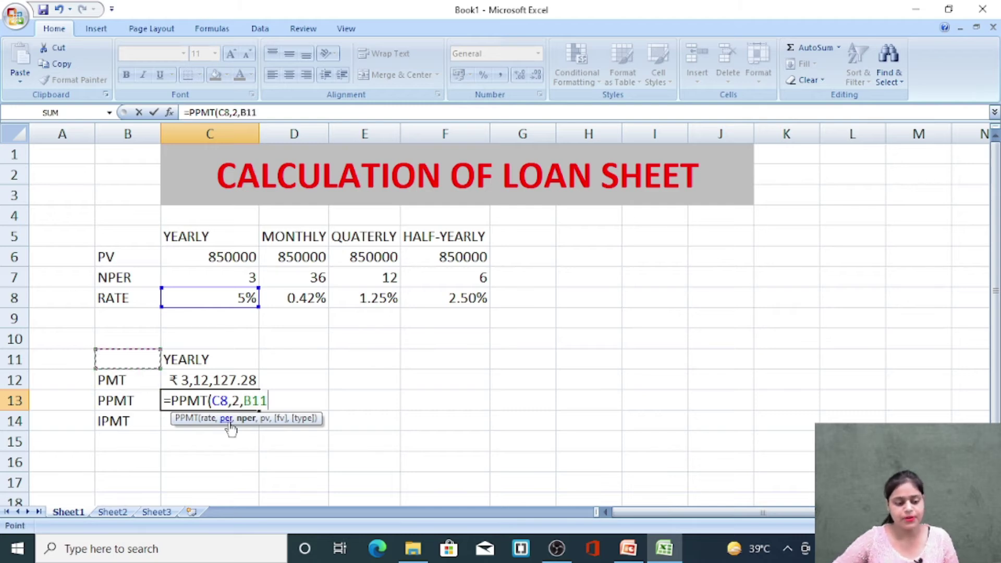
{"action": "key", "text": "Right"}
{"action": "key", "text": "Up"}
{"action": "key", "text": "Up"}
{"action": "key", "text": "Up"}
{"action": "key", "text": "Up"}
{"action": "type", "text": ",-"}
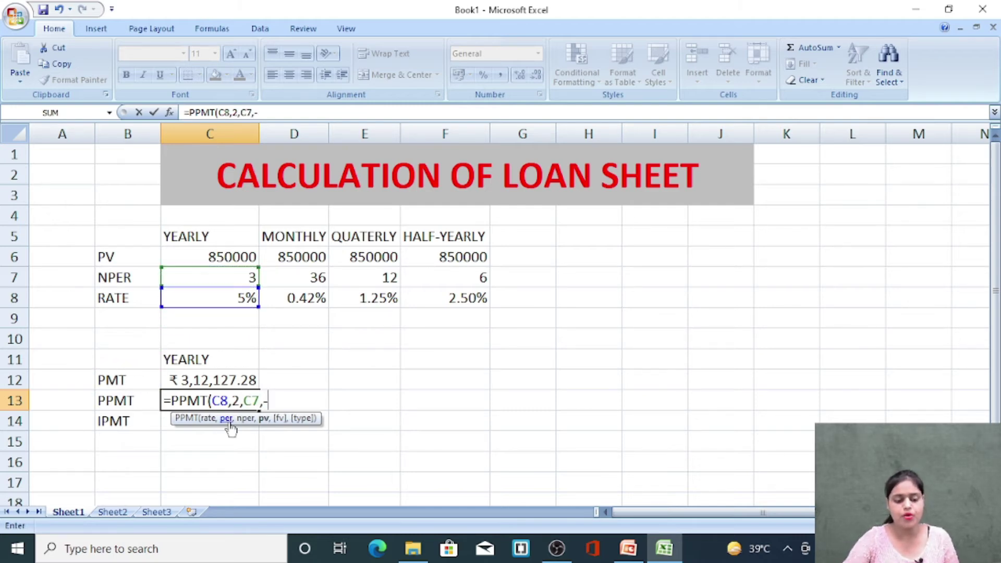
{"action": "key", "text": "Left"}
{"action": "key", "text": "Up"}
{"action": "key", "text": "Right"}
{"action": "key", "text": "Up"}
{"action": "key", "text": "Up"}
{"action": "key", "text": "Up"}
{"action": "key", "text": "Up"}
{"action": "key", "text": "Up"}
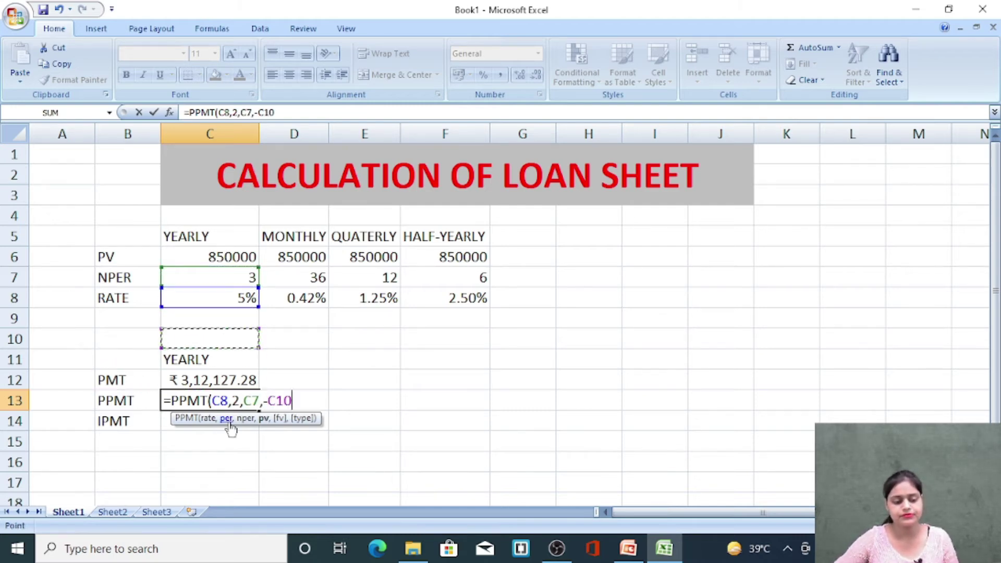
{"action": "key", "text": "Up"}
{"action": "type", "text": ")"}
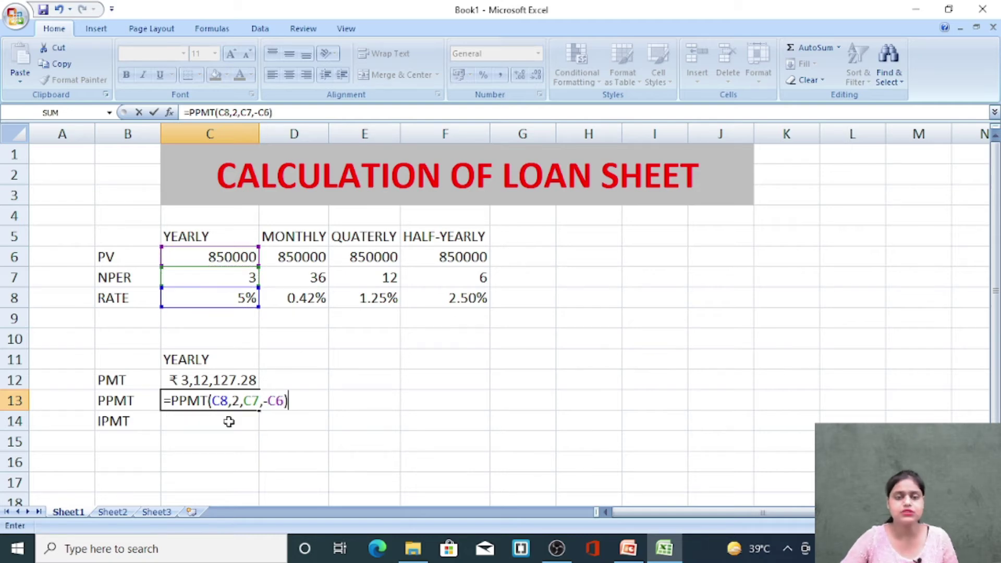
{"action": "key", "text": "Return"}
Step: Calculate the yearly interest payment for period 2 in C14 with the formula =IPMT(C8,2,C7,-C6)
{"action": "type", "text": "=IPMT("}
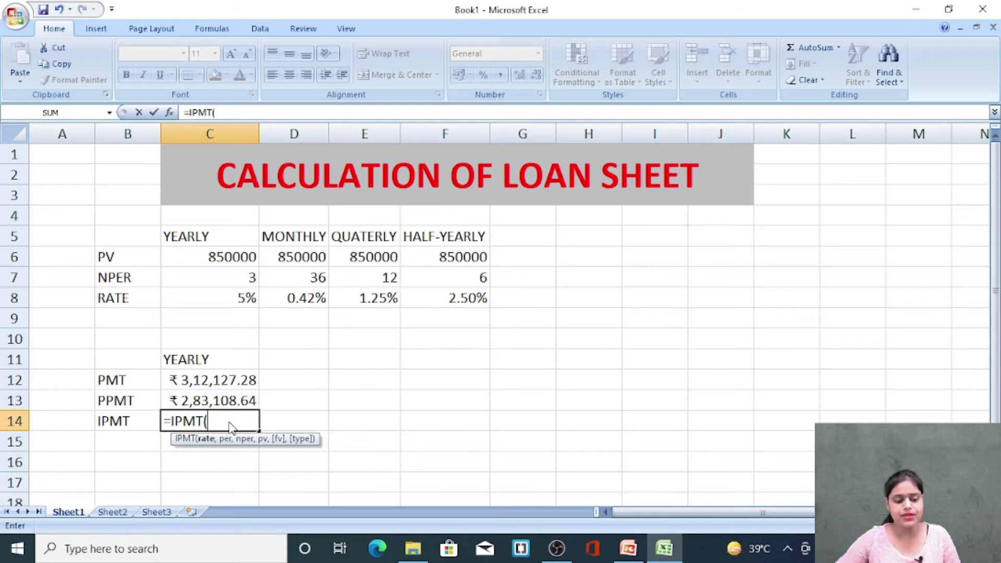
{"action": "key", "text": "Up"}
{"action": "key", "text": "Up"}
{"action": "key", "text": "Up"}
{"action": "key", "text": "Up"}
{"action": "key", "text": "Up"}
{"action": "key", "text": "Up"}
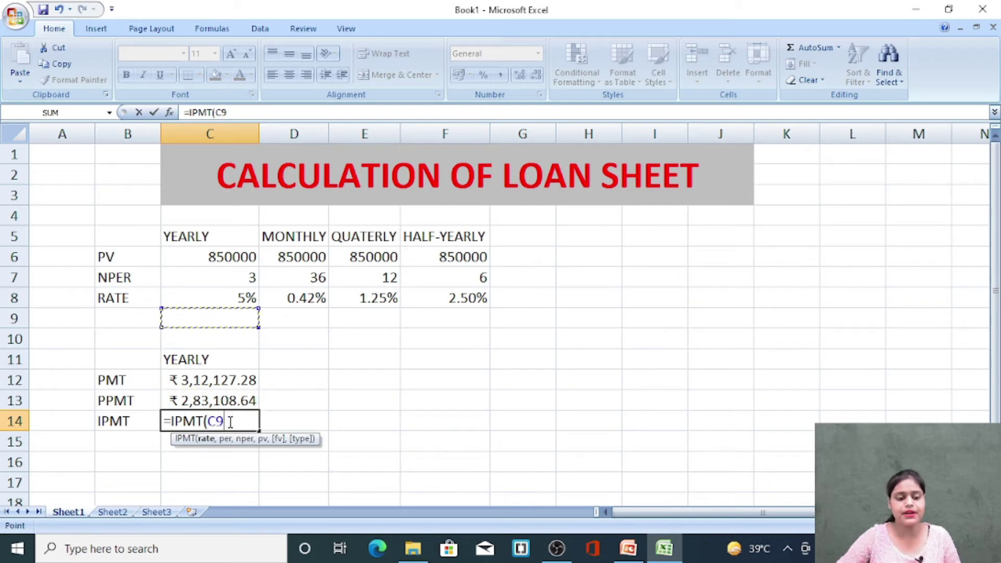
{"action": "type", "text": ","}
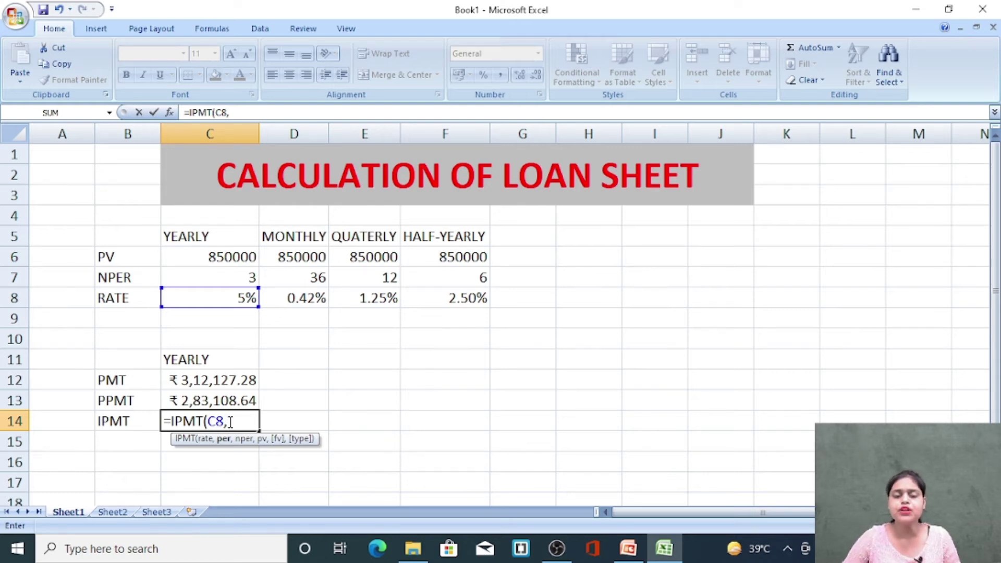
{"action": "type", "text": "2"}
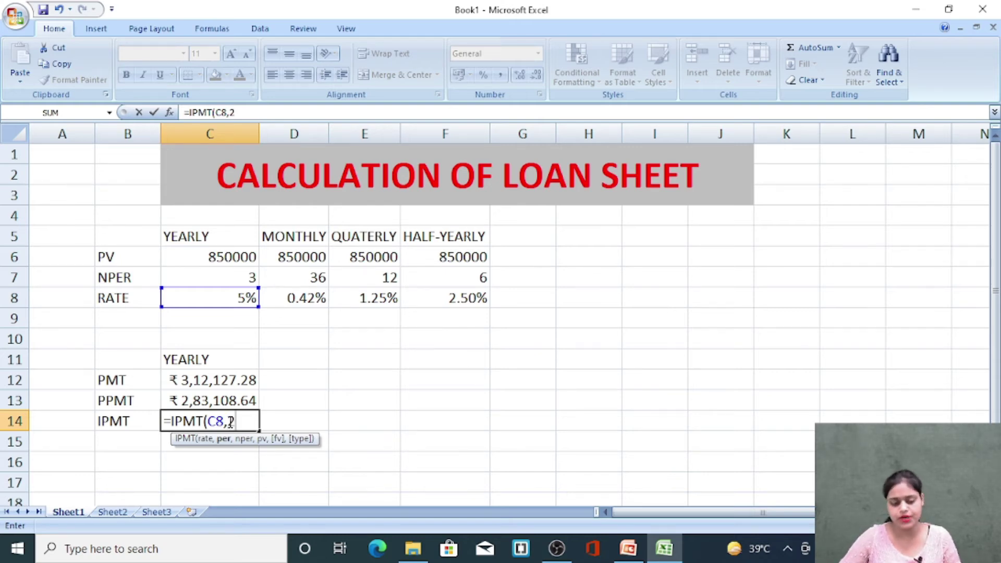
{"action": "type", "text": ","}
{"action": "key", "text": "Up"}
{"action": "key", "text": "Up"}
{"action": "key", "text": "Up"}
{"action": "key", "text": "Up"}
{"action": "key", "text": "Up"}
{"action": "key", "text": "Up"}
{"action": "key", "text": "Up"}
{"action": "key", "text": "Up"}
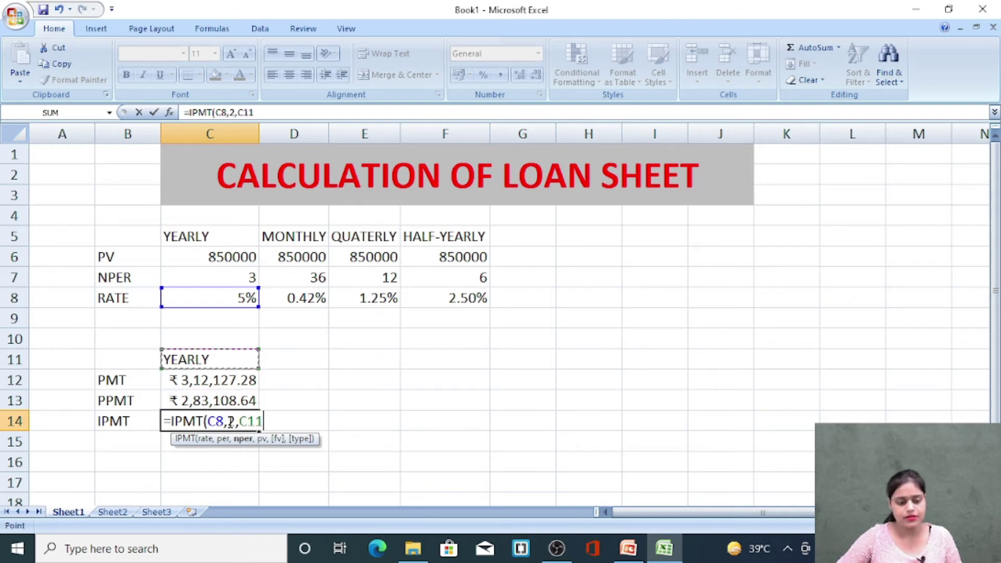
{"action": "key", "text": "Down"}
{"action": "type", "text": ",-"}
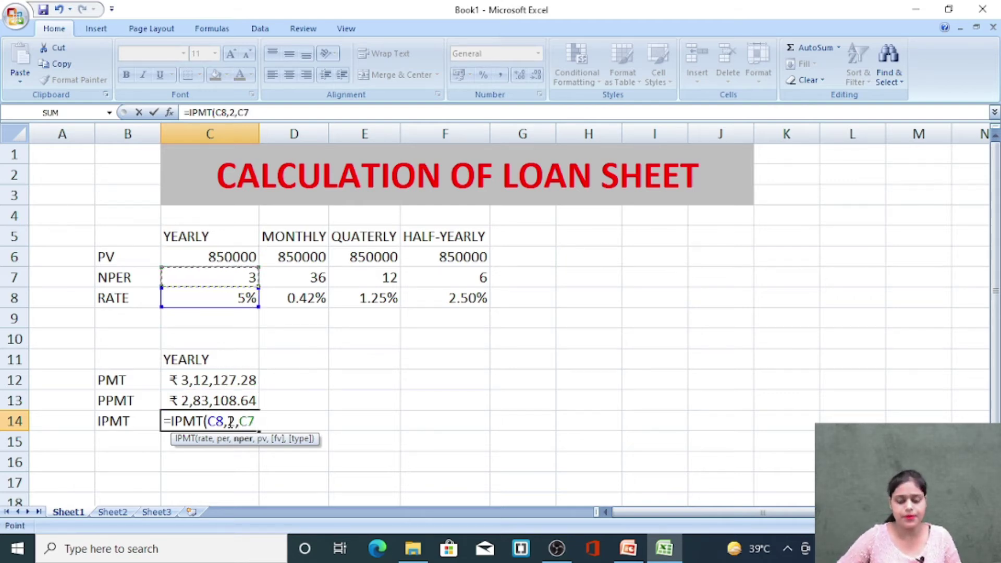
{"action": "key", "text": "Up"}
{"action": "key", "text": "Up"}
{"action": "key", "text": "Up"}
{"action": "key", "text": "Up"}
{"action": "key", "text": "Up"}
{"action": "key", "text": "Up"}
{"action": "key", "text": "Up"}
{"action": "key", "text": "Up"}
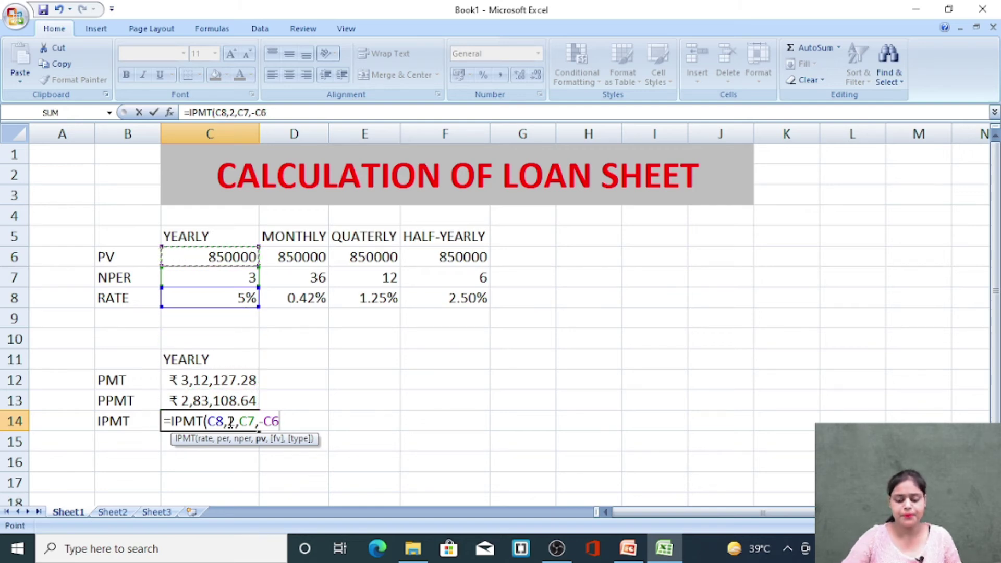
{"action": "type", "text": ")"}
{"action": "key", "text": "Return"}
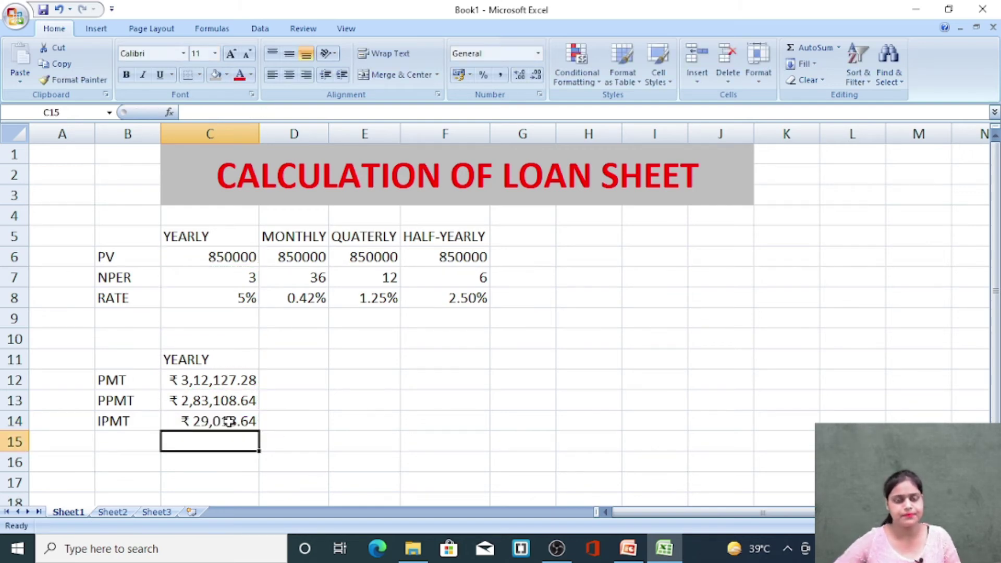
Step: Enter the column heading MONTHLY in D11, beside the YEARLY heading of the results table
{"action": "left_click", "coordinate": [305, 355]}
{"action": "type", "text": "M"}
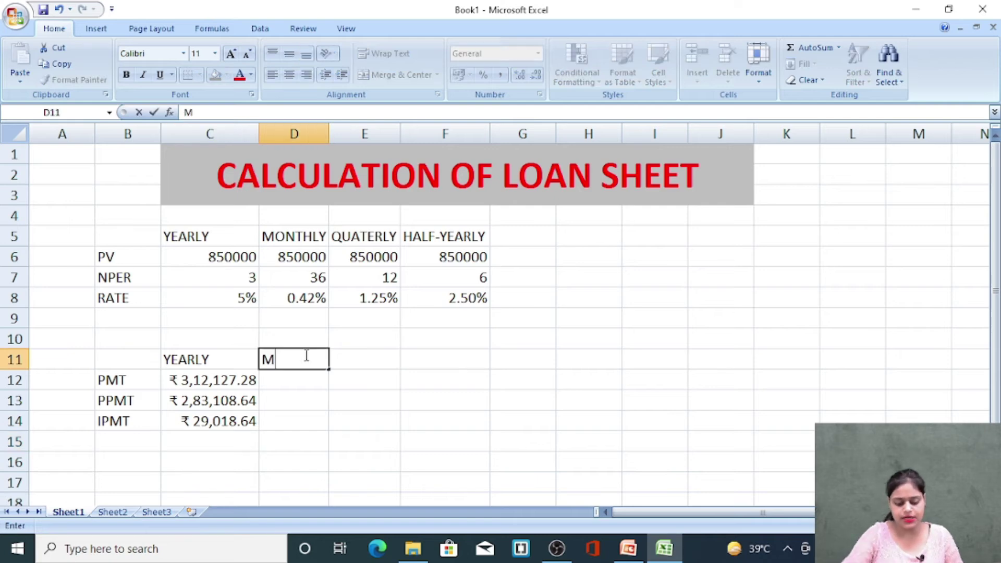
{"action": "type", "text": "ONTHLY"}
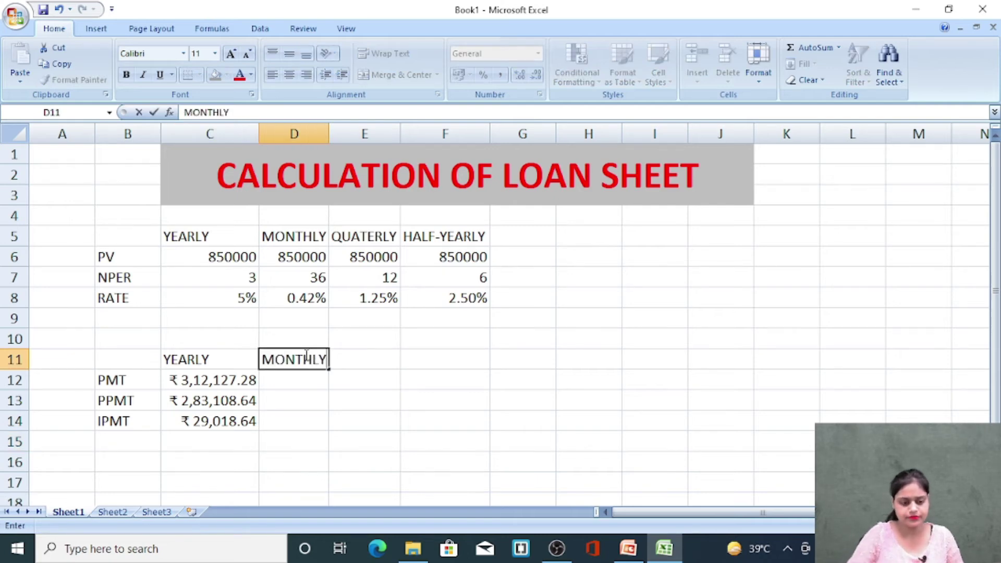
{"action": "key", "text": "Return"}
Step: Copy the QUATERLY and HALF-YEARLY headings from E5:F5 into E11:F11 of the results table
{"action": "left_click_drag", "start_coordinate": [350, 234], "coordinate": [457, 236]}
{"action": "key", "text": "ctrl+c"}
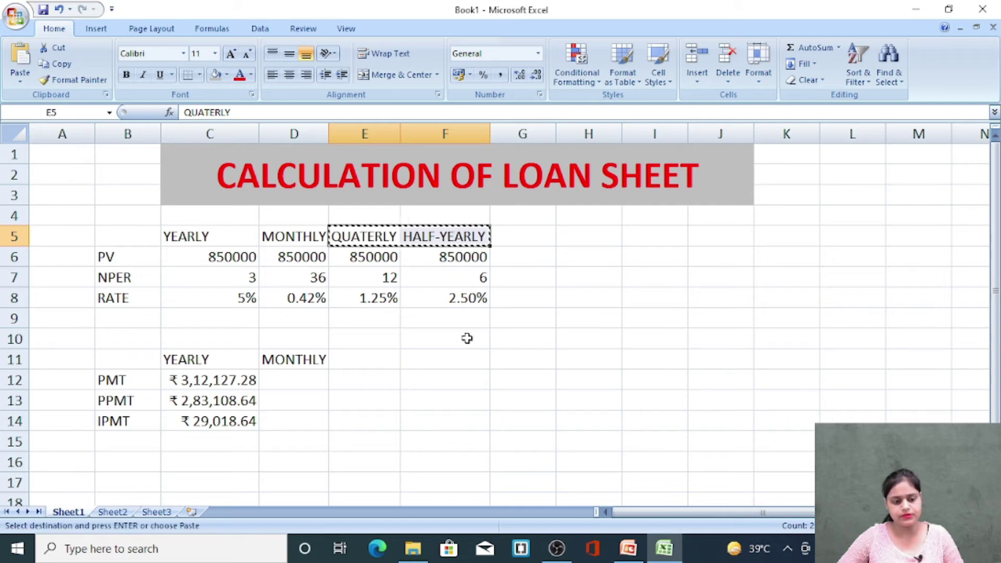
{"action": "left_click", "coordinate": [358, 358]}
{"action": "key", "text": "ctrl+v"}
{"action": "left_click", "coordinate": [379, 414]}
Step: Calculate the monthly loan payment in D12 with the formula =PMT(D8,D7,-D6)
{"action": "left_click", "coordinate": [290, 373]}
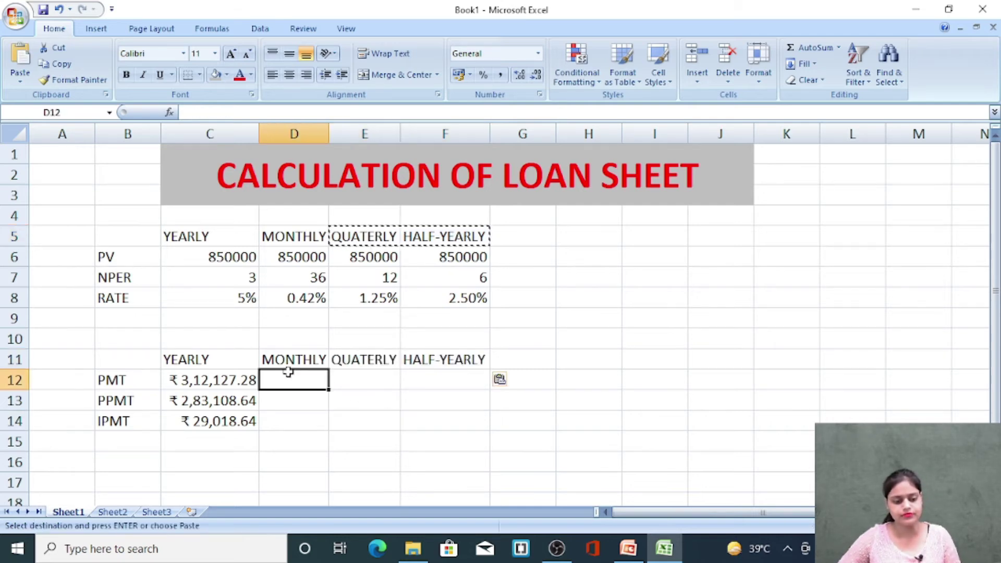
{"action": "type", "text": "=P"}
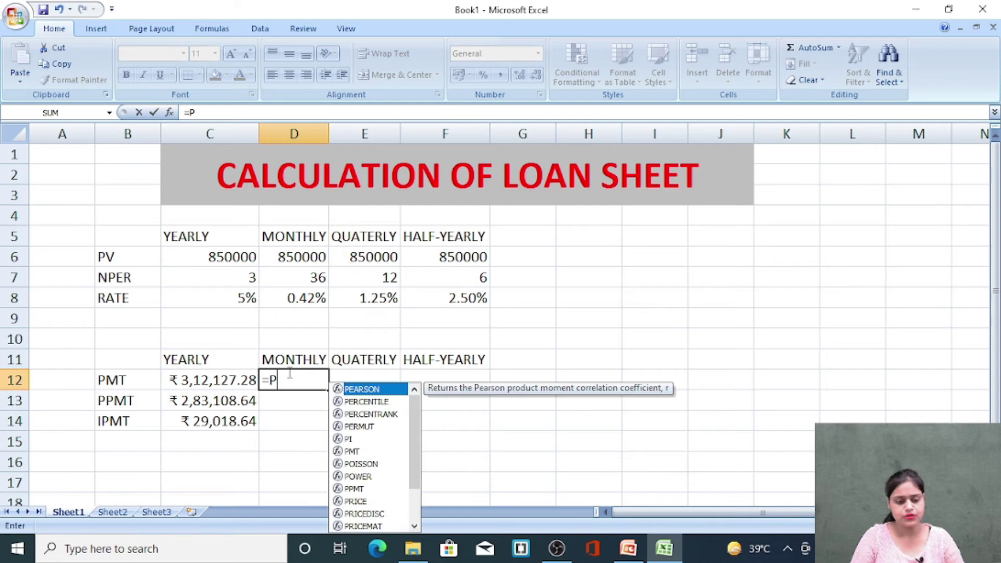
{"action": "type", "text": "MT("}
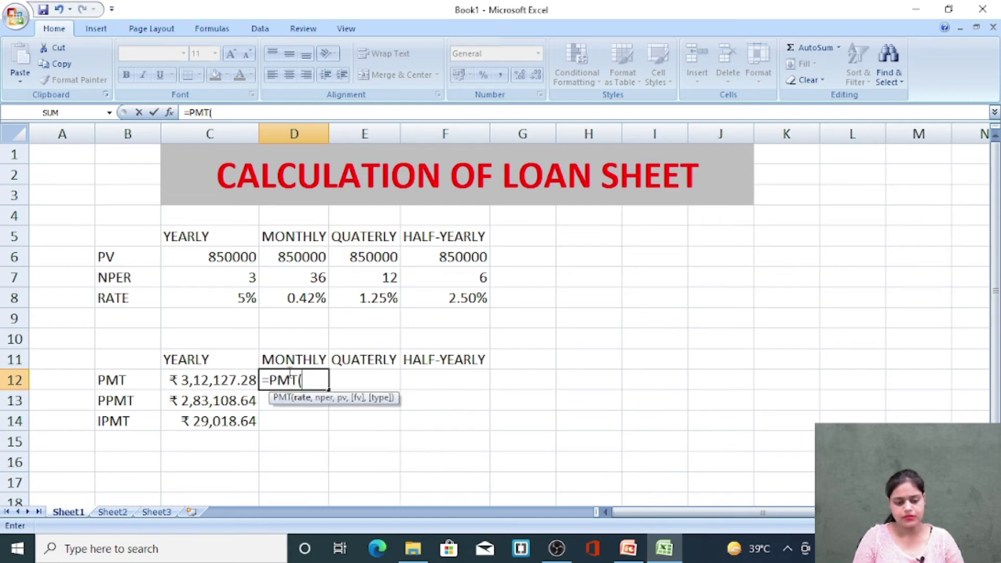
{"action": "key", "text": "Up"}
{"action": "key", "text": "Up"}
{"action": "key", "text": "Up"}
{"action": "key", "text": "Up"}
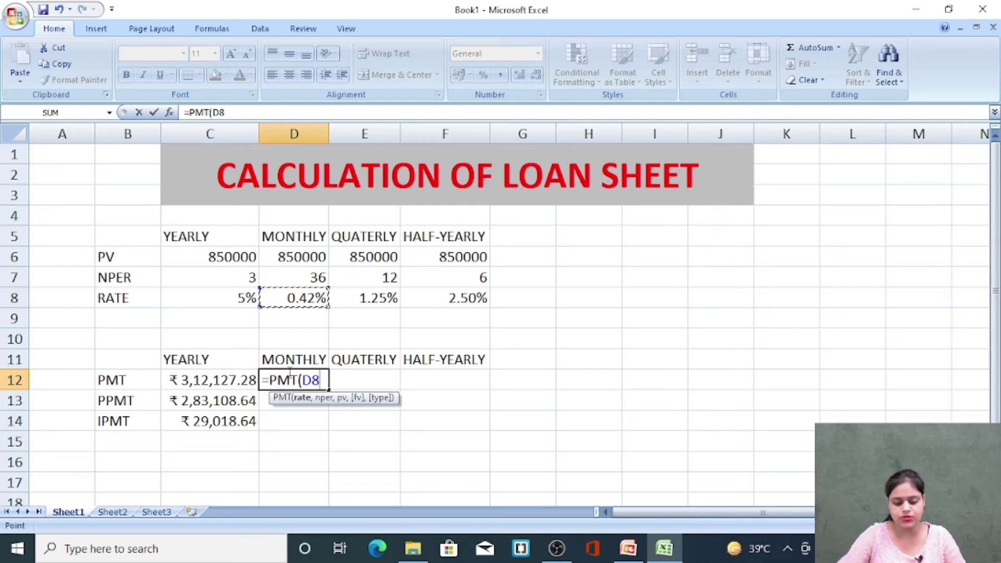
{"action": "type", "text": ","}
{"action": "key", "text": "Up"}
{"action": "key", "text": "Up"}
{"action": "key", "text": "Up"}
{"action": "key", "text": "Up"}
{"action": "key", "text": "Up"}
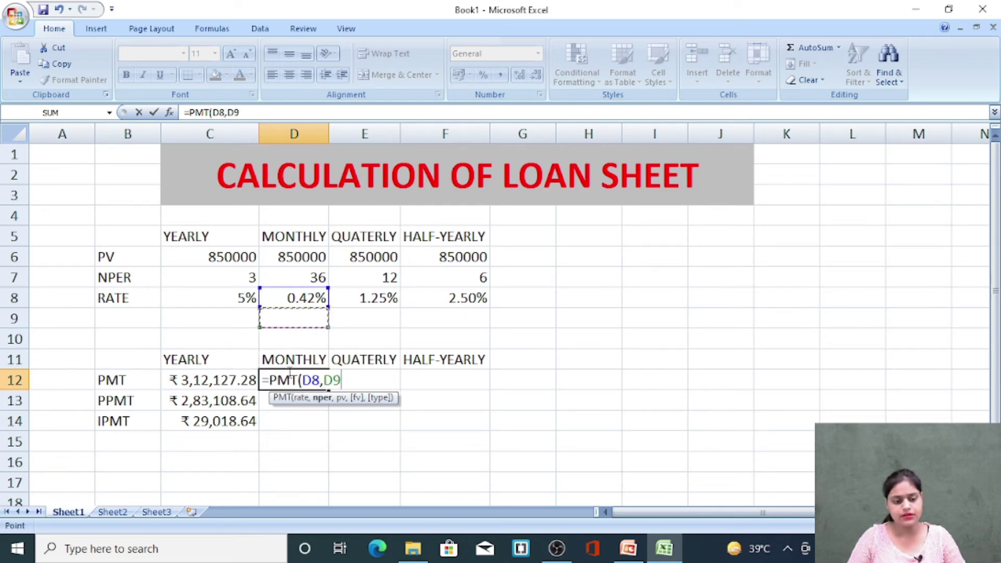
{"action": "type", "text": ","}
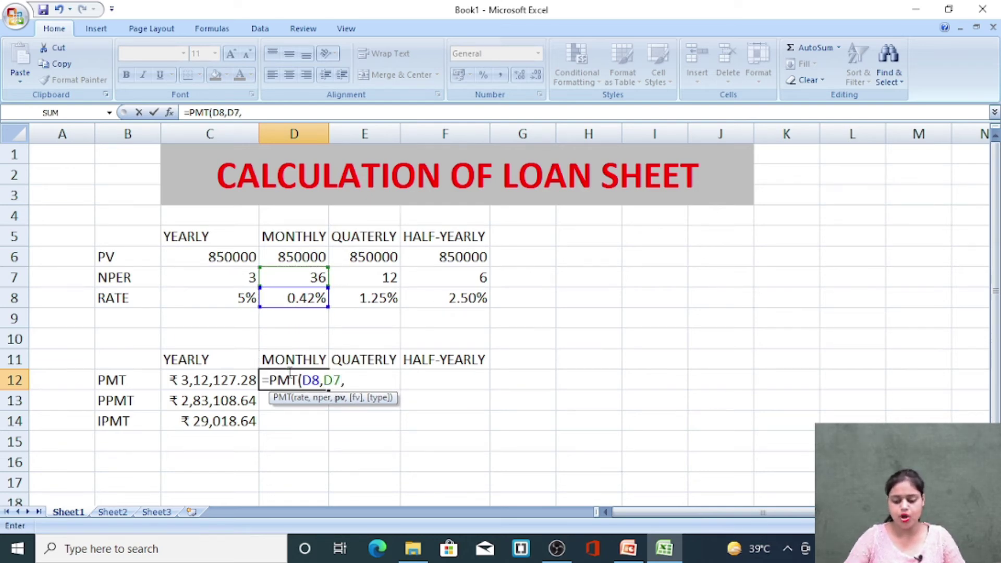
{"action": "type", "text": "-"}
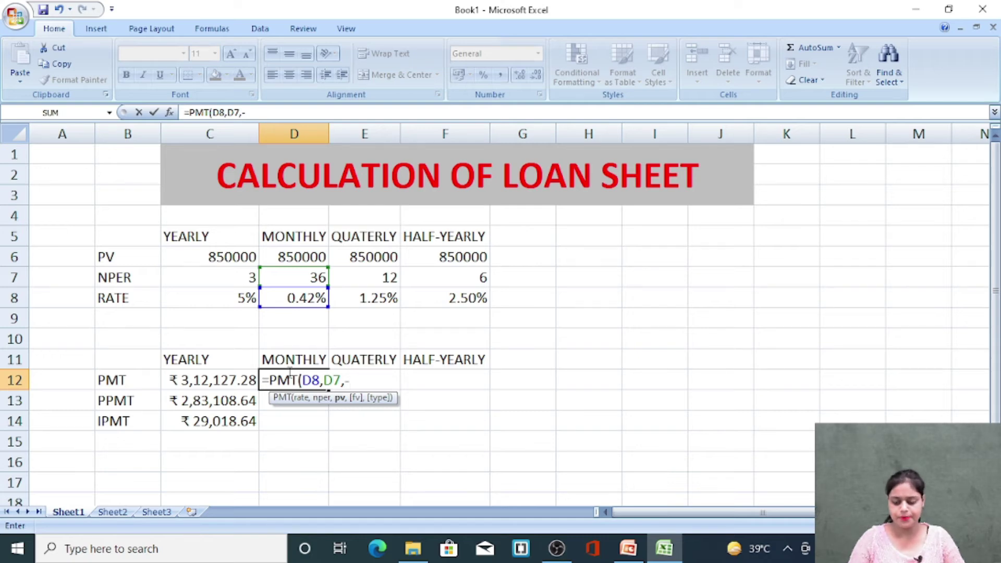
{"action": "key", "text": "Up"}
{"action": "key", "text": "Up"}
{"action": "key", "text": "Up"}
{"action": "key", "text": "Up"}
{"action": "key", "text": "Up"}
{"action": "key", "text": "Up"}
{"action": "type", "text": ")"}
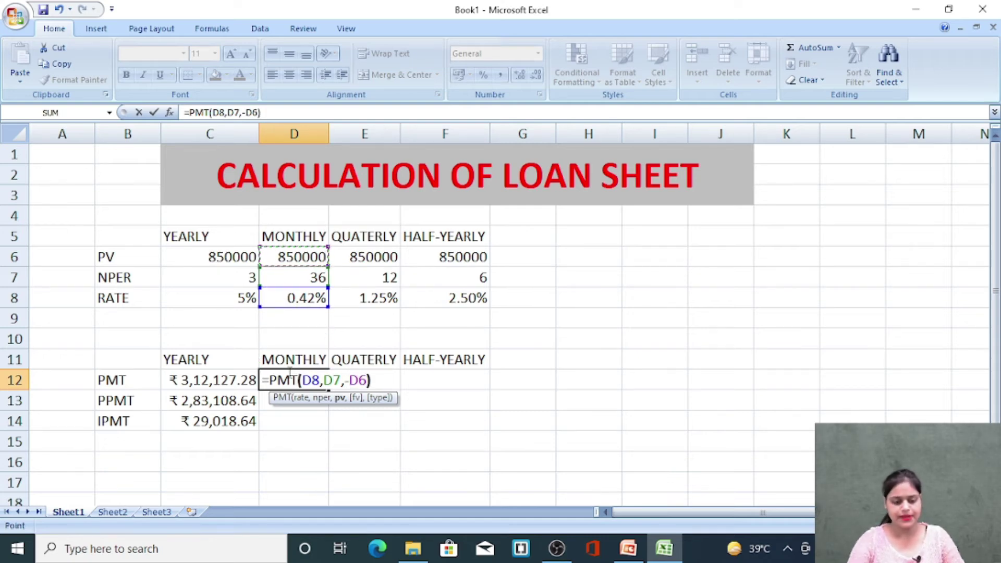
{"action": "key", "text": "Return"}
Step: Calculate the monthly principal payment for period 30 in D13 with the formula =PPMT(D8,30,D7,-D6)
{"action": "type", "text": "="}
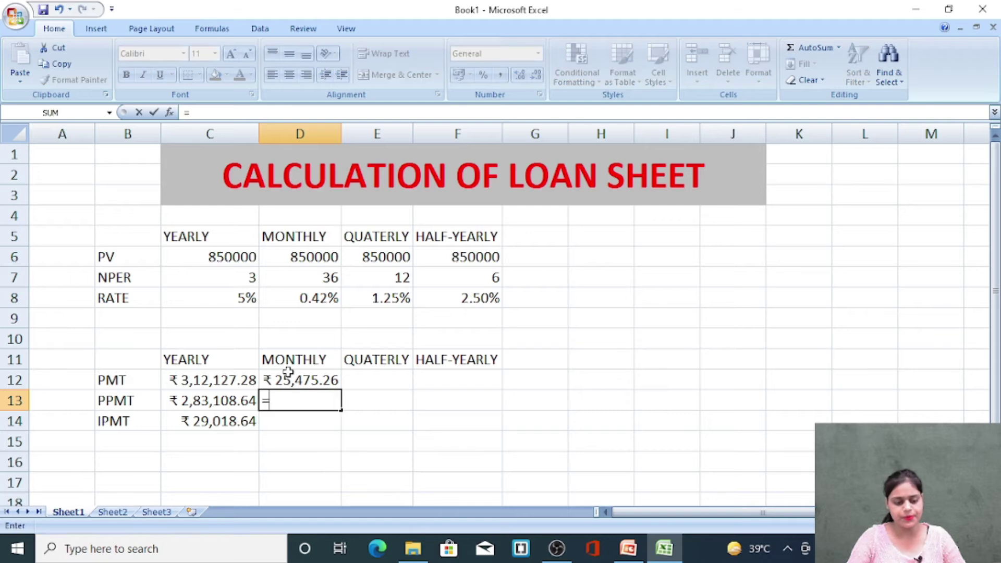
{"action": "type", "text": "PP"}
{"action": "key", "text": "Tab"}
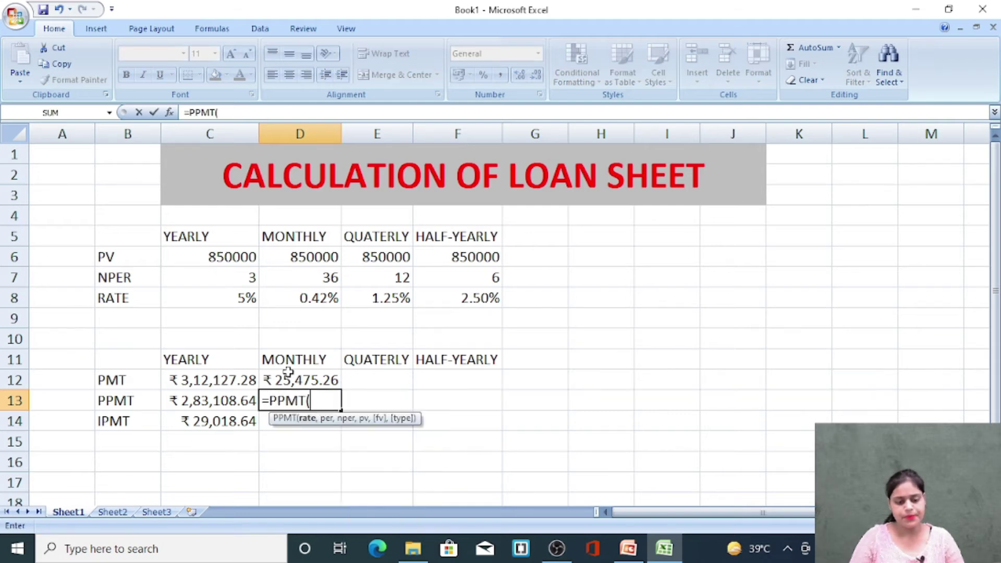
{"action": "key", "text": "Up"}
{"action": "key", "text": "Up"}
{"action": "key", "text": "Up"}
{"action": "key", "text": "Up"}
{"action": "key", "text": "Up"}
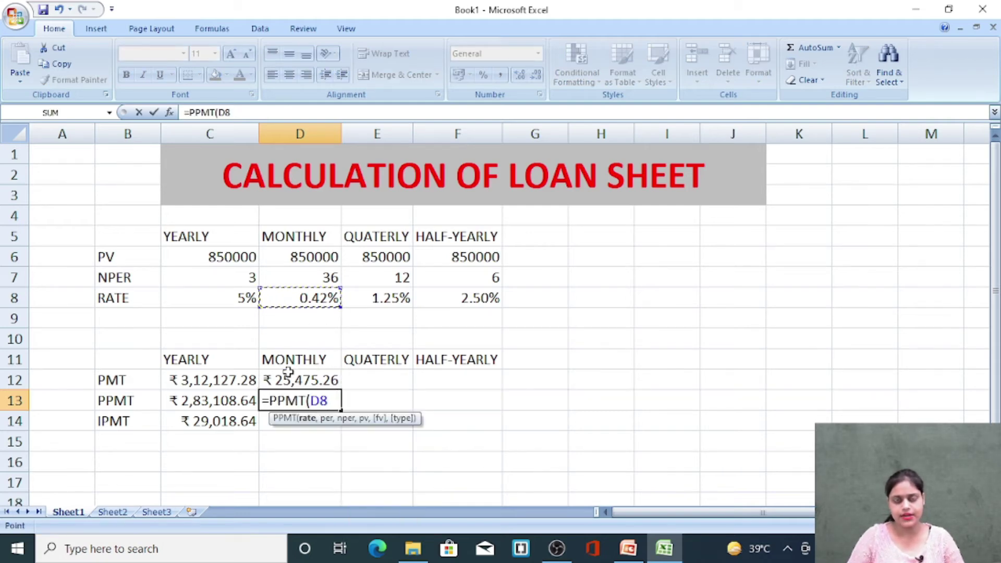
{"action": "type", "text": ","}
{"action": "key", "text": "Up"}
{"action": "key", "text": "Up"}
{"action": "key", "text": "Up"}
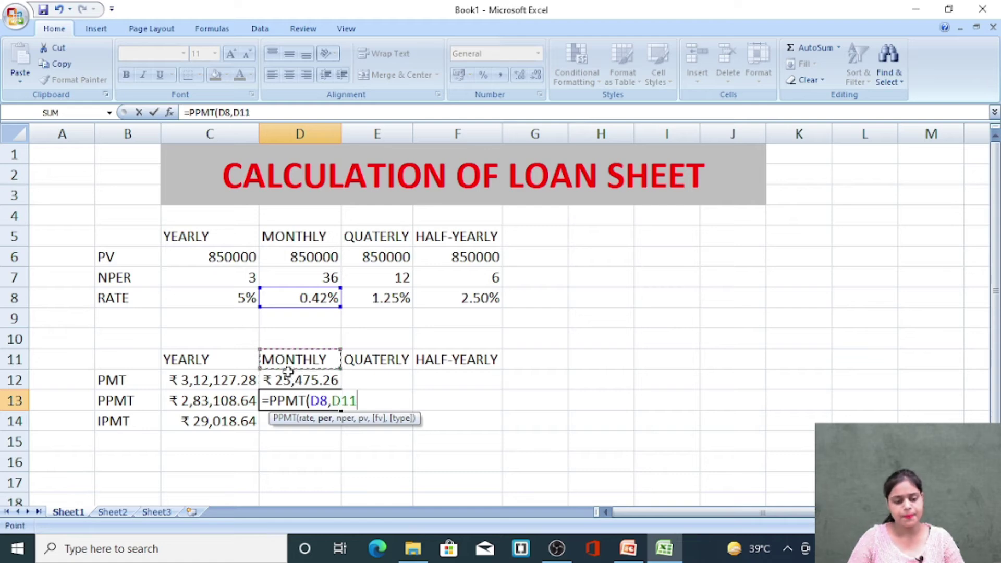
{"action": "key", "text": "BackSpace"}
{"action": "key", "text": "BackSpace"}
{"action": "key", "text": "BackSpace"}
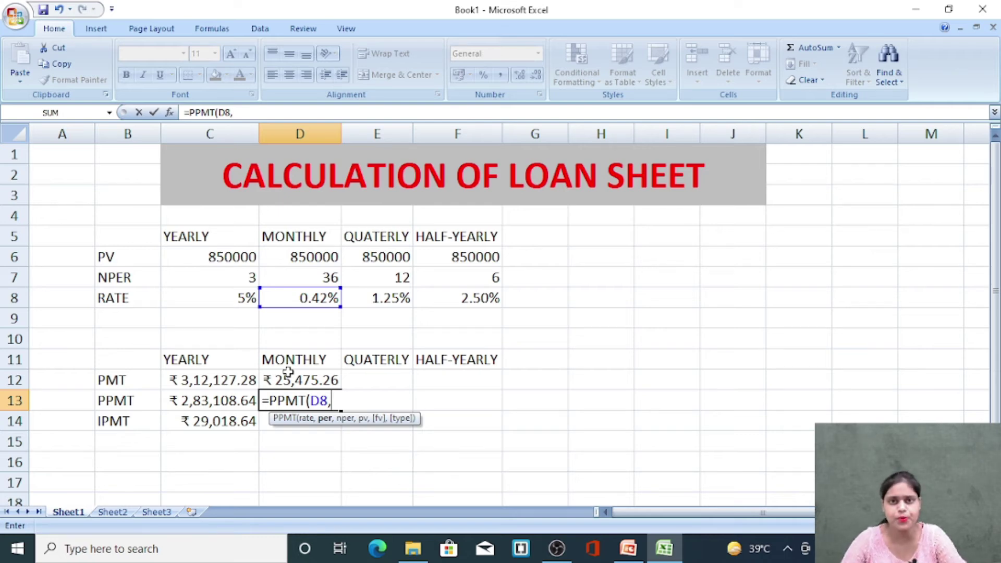
{"action": "type", "text": "30"}
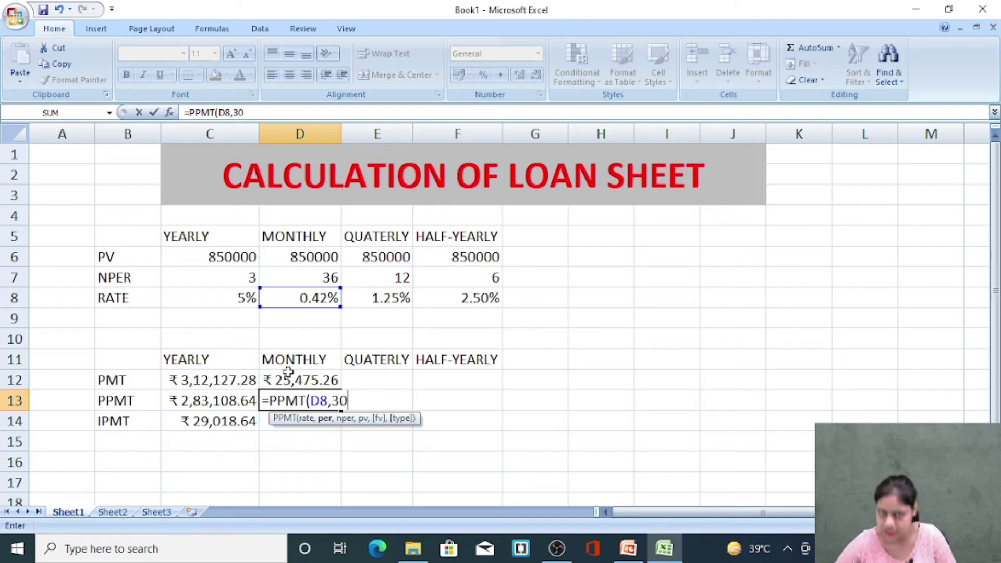
{"action": "type", "text": ","}
{"action": "key", "text": "Up"}
{"action": "key", "text": "Up"}
{"action": "key", "text": "Up"}
{"action": "key", "text": "Up"}
{"action": "key", "text": "Up"}
{"action": "key", "text": "Up"}
{"action": "key", "text": "Up"}
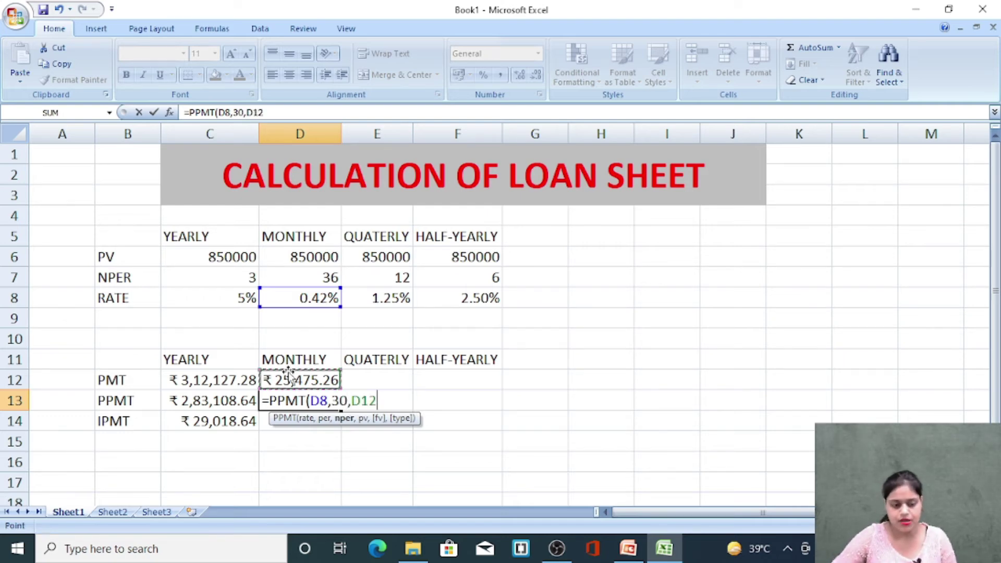
{"action": "key", "text": "Down"}
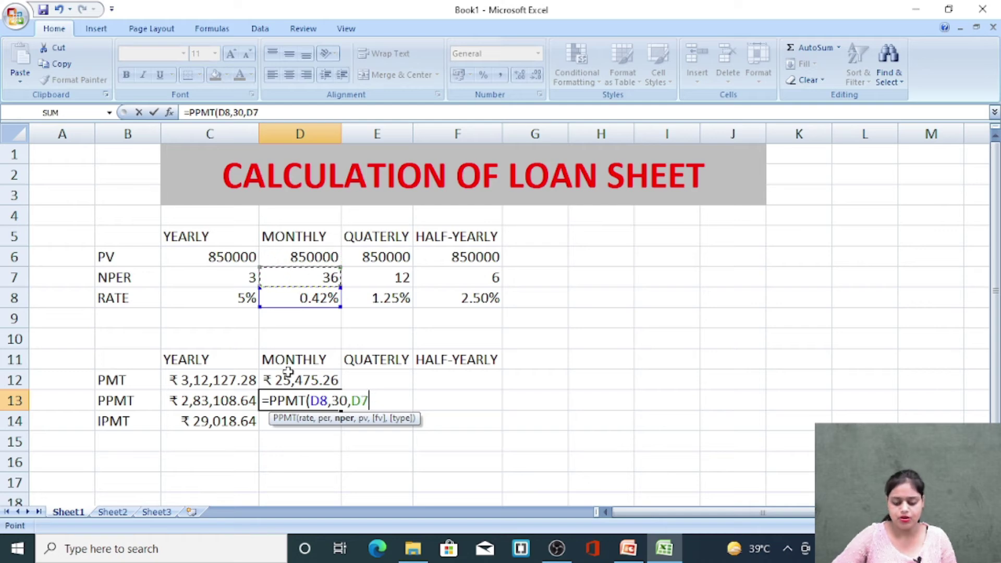
{"action": "type", "text": ",-"}
{"action": "key", "text": "Up"}
{"action": "key", "text": "Up"}
{"action": "key", "text": "Up"}
{"action": "key", "text": "Up"}
{"action": "key", "text": "Up"}
{"action": "key", "text": "Up"}
{"action": "key", "text": "Up"}
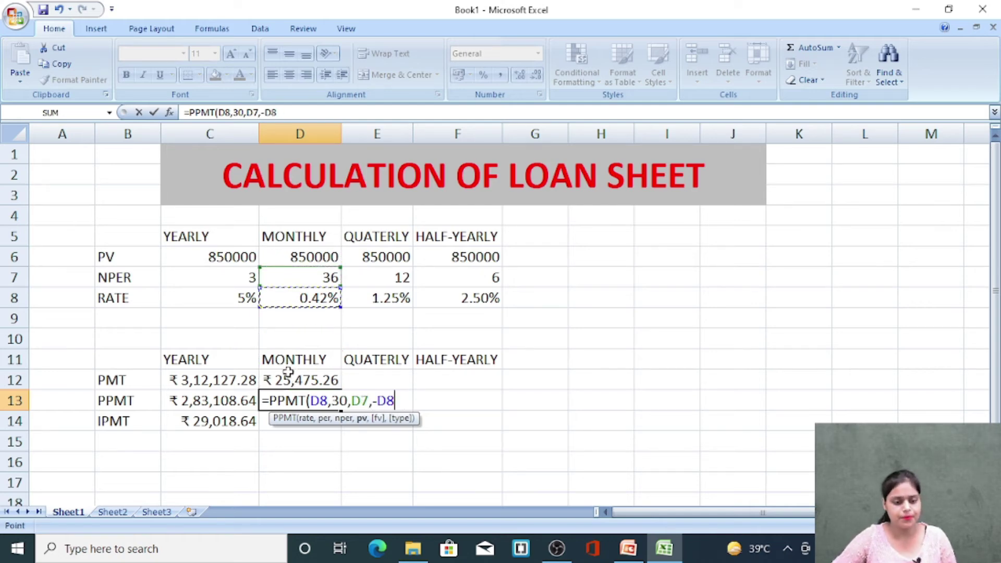
{"action": "type", "text": ")"}
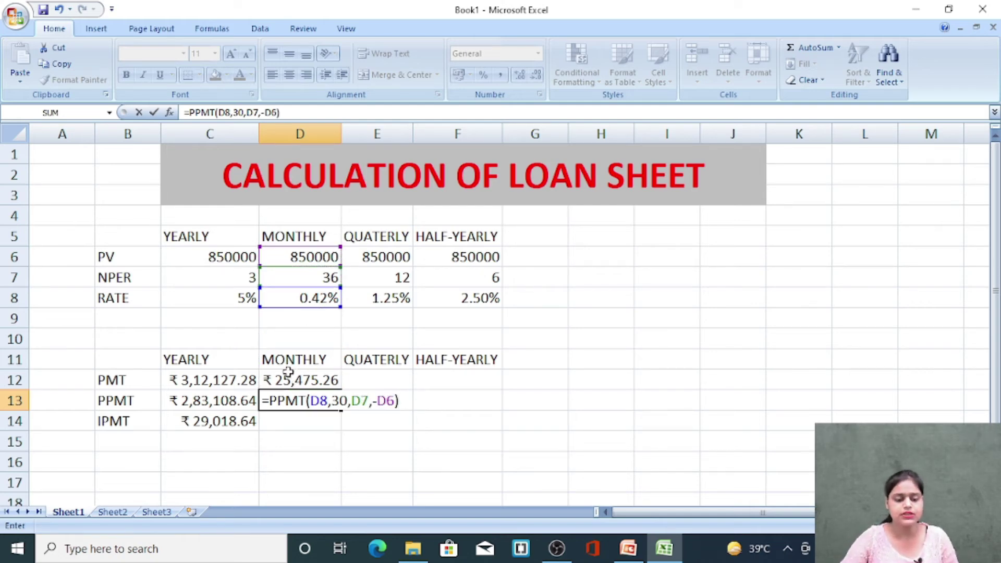
{"action": "key", "text": "Return"}
Step: Calculate the monthly interest payment for period 30 in D14 with the formula =IPMT(D8,30,D7,-D6)
{"action": "type", "text": "=IP"}
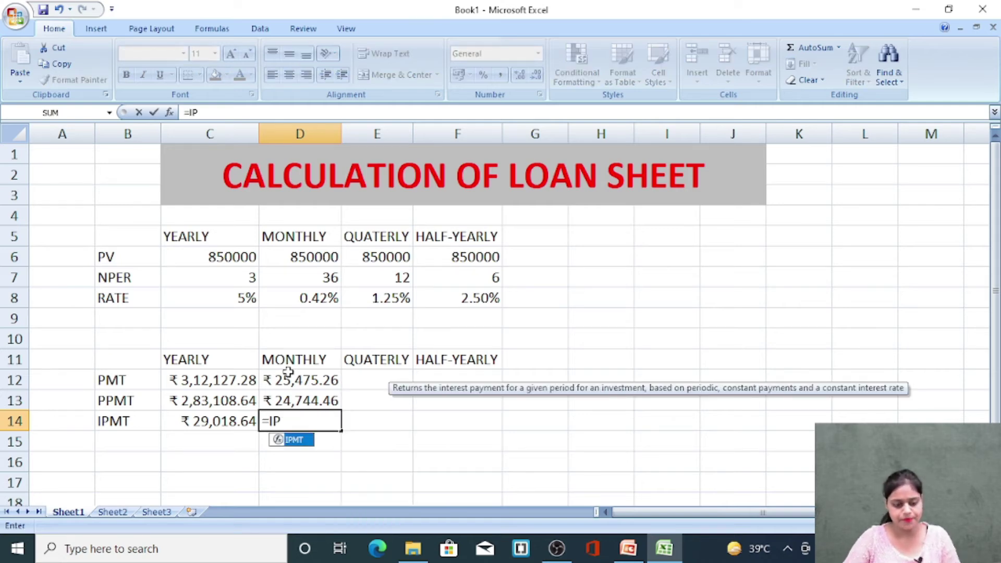
{"action": "key", "text": "Tab"}
{"action": "key", "text": "Up"}
{"action": "key", "text": "Up"}
{"action": "key", "text": "Up"}
{"action": "key", "text": "Up"}
{"action": "key", "text": "Up"}
{"action": "key", "text": "Up"}
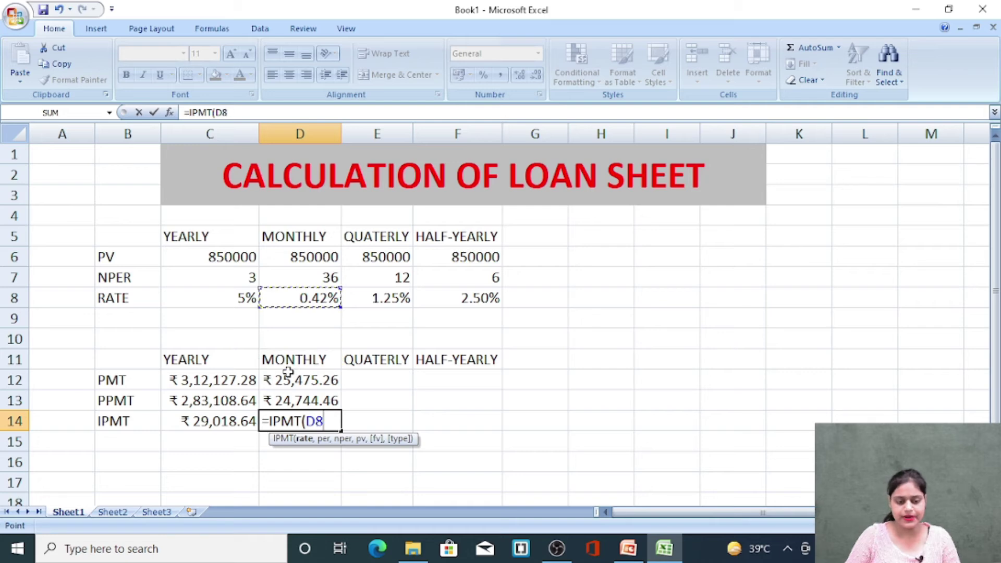
{"action": "type", "text": ","}
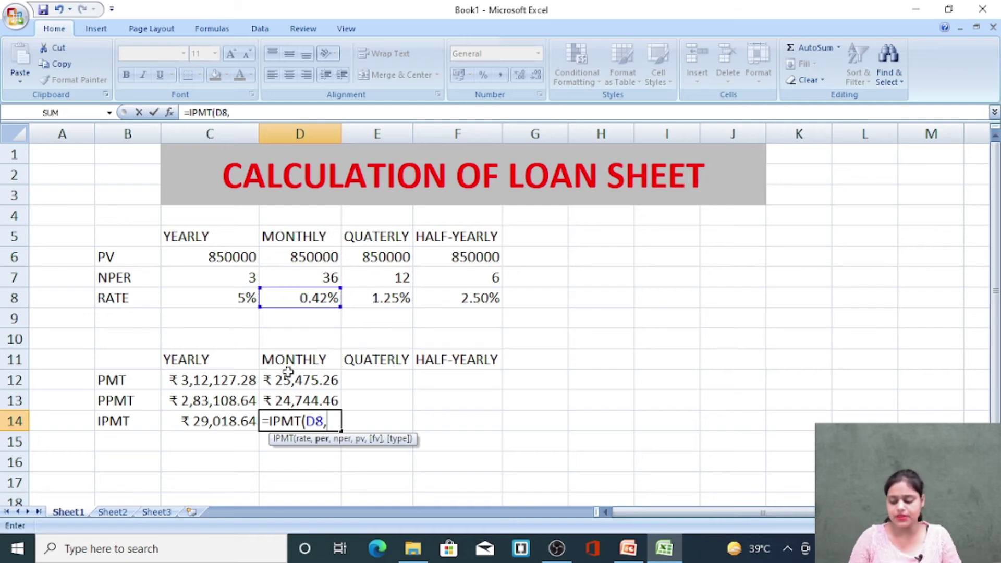
{"action": "type", "text": "30,"}
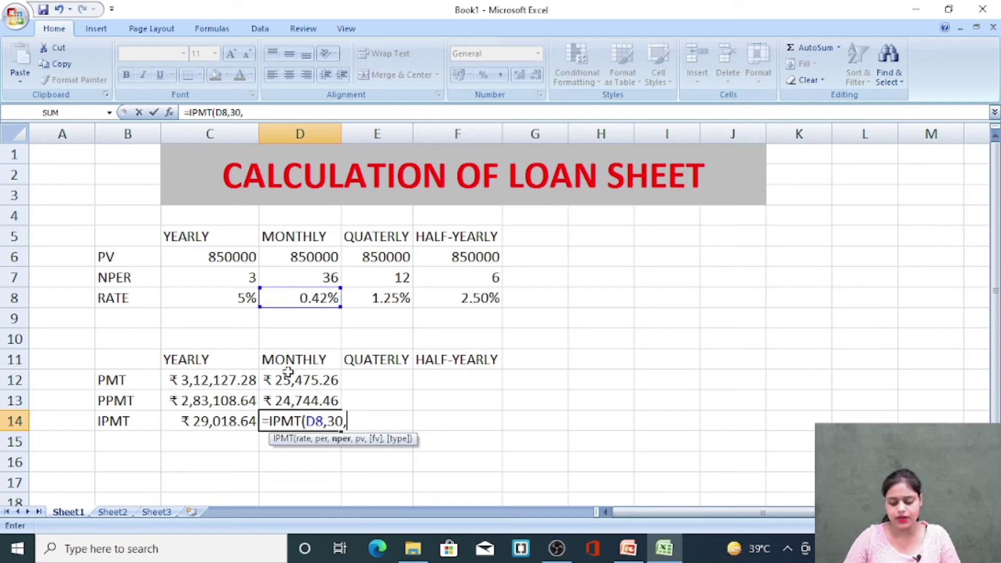
{"action": "key", "text": "Up"}
{"action": "key", "text": "Up"}
{"action": "key", "text": "Up"}
{"action": "key", "text": "Up"}
{"action": "key", "text": "Up"}
{"action": "key", "text": "Up"}
{"action": "key", "text": "Up"}
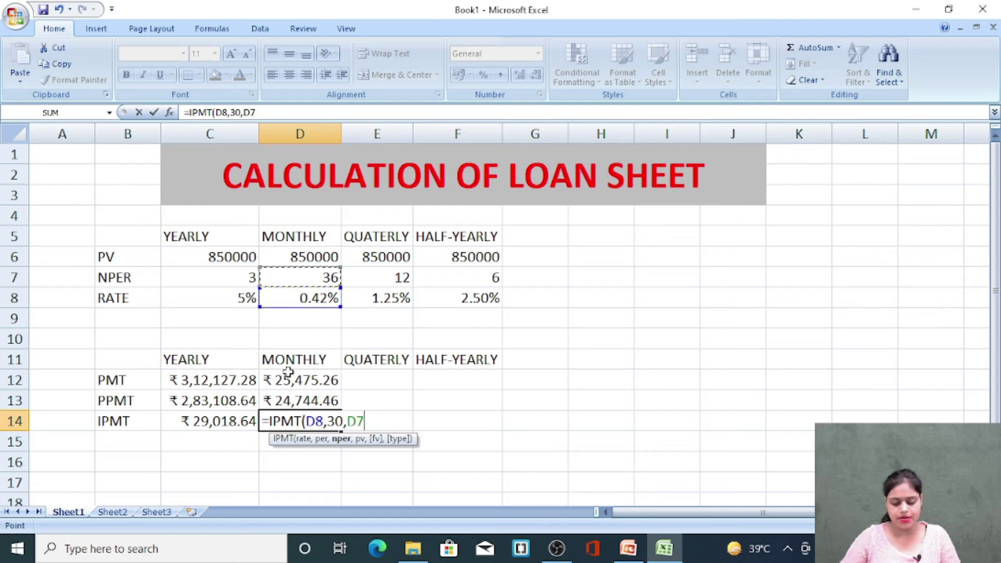
{"action": "type", "text": ",-"}
{"action": "key", "text": "Up"}
{"action": "key", "text": "Up"}
{"action": "key", "text": "Up"}
{"action": "key", "text": "Up"}
{"action": "key", "text": "Up"}
{"action": "key", "text": "Up"}
{"action": "key", "text": "Up"}
{"action": "key", "text": "Up"}
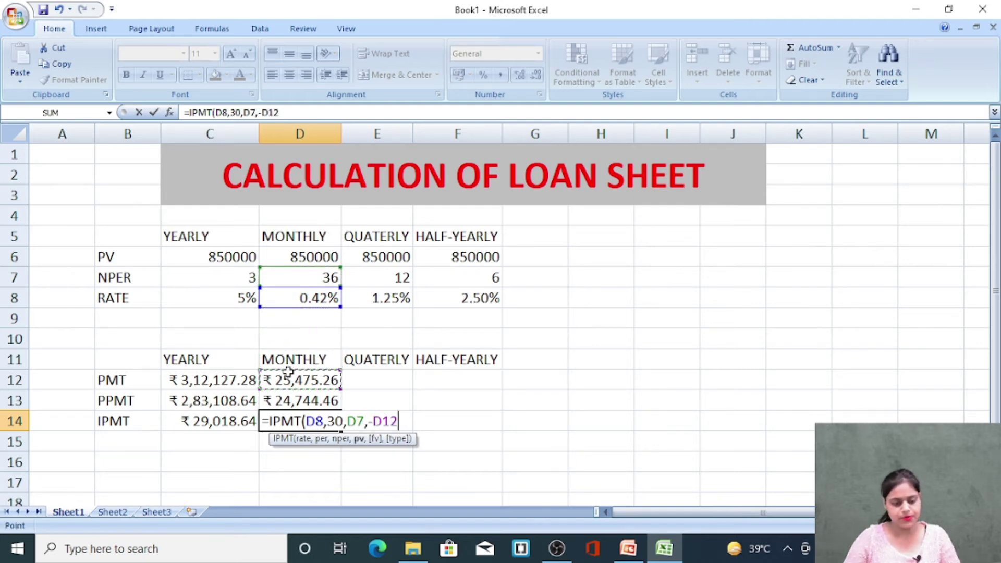
{"action": "type", "text": ")"}
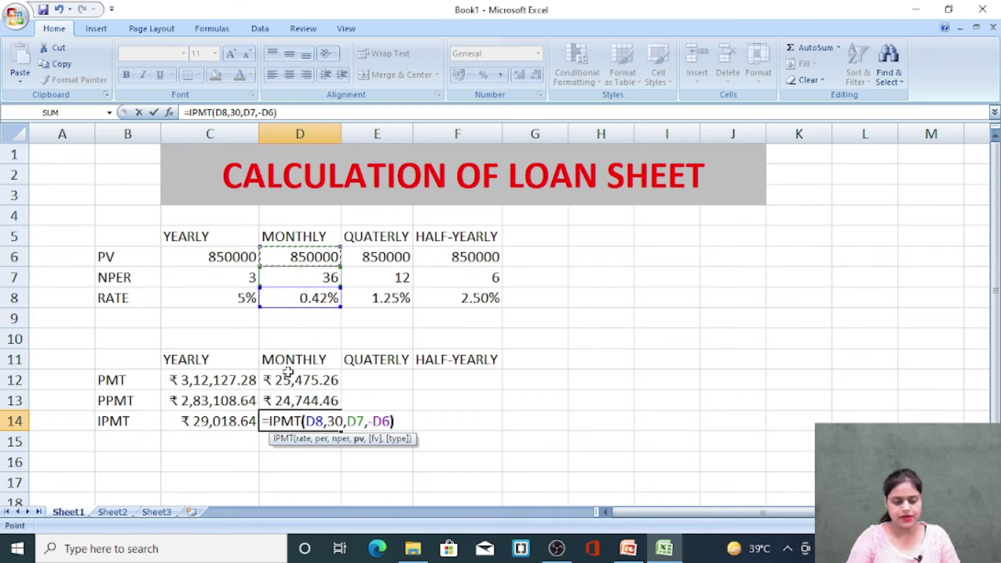
{"action": "key", "text": "Return"}
Step: Calculate the quarterly loan payment in E12 with the formula =PMT(E8,E7,-E6)
{"action": "key", "text": "Right"}
{"action": "key", "text": "Up"}
{"action": "key", "text": "Up"}
{"action": "key", "text": "Up"}
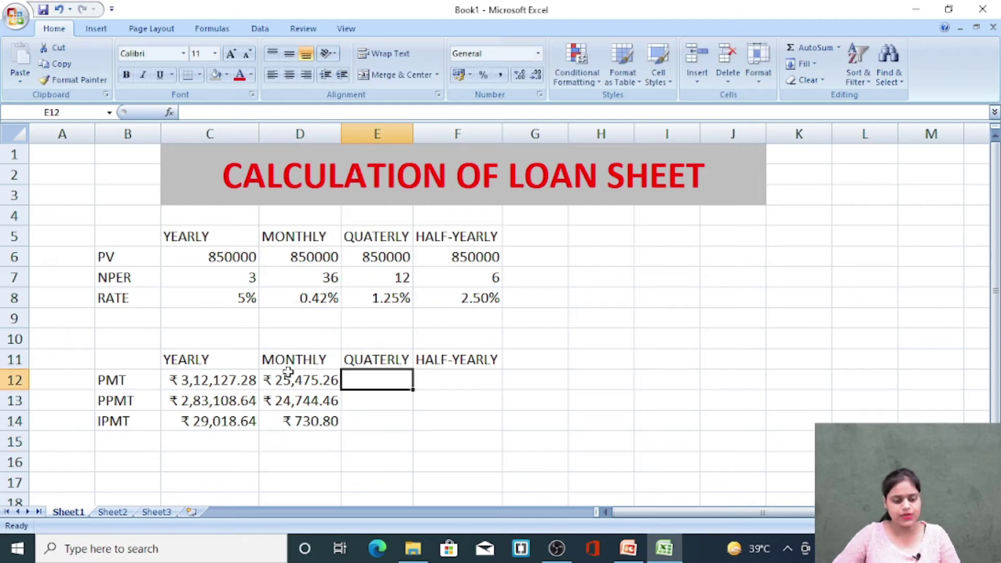
{"action": "type", "text": "=P"}
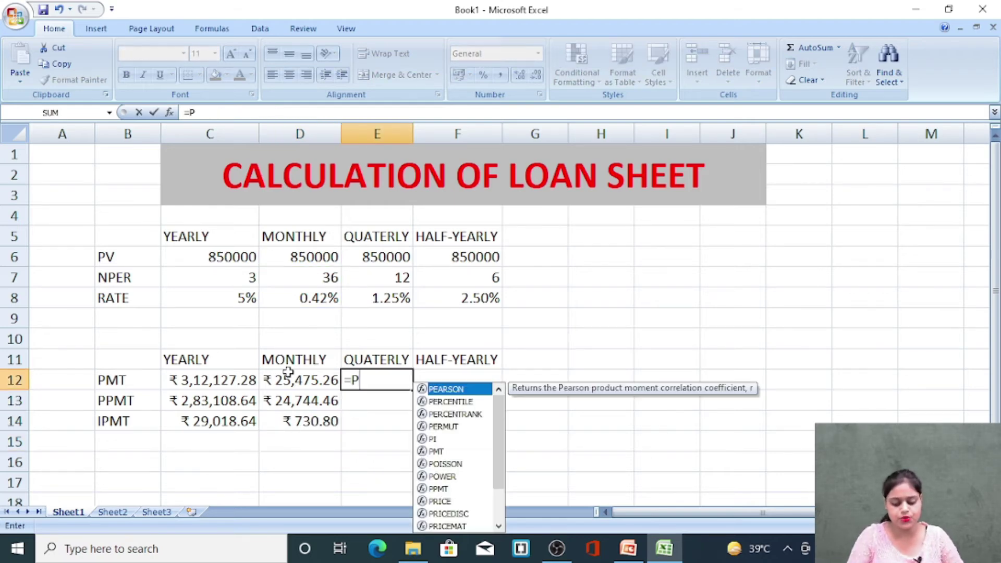
{"action": "type", "text": "MT"}
{"action": "type", "text": "("}
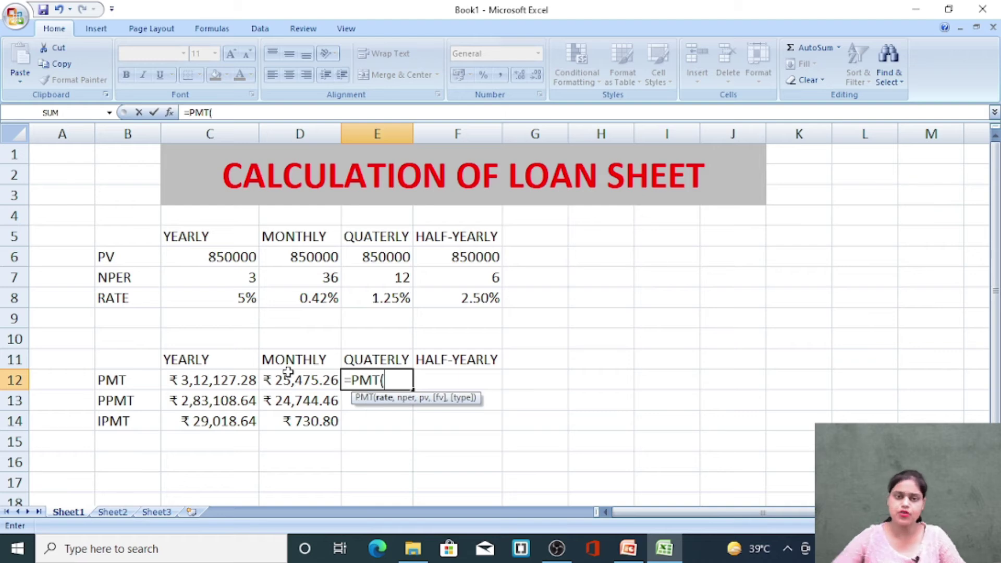
{"action": "key", "text": "Up"}
{"action": "key", "text": "Up"}
{"action": "key", "text": "Up"}
{"action": "key", "text": "Up"}
{"action": "type", "text": ","}
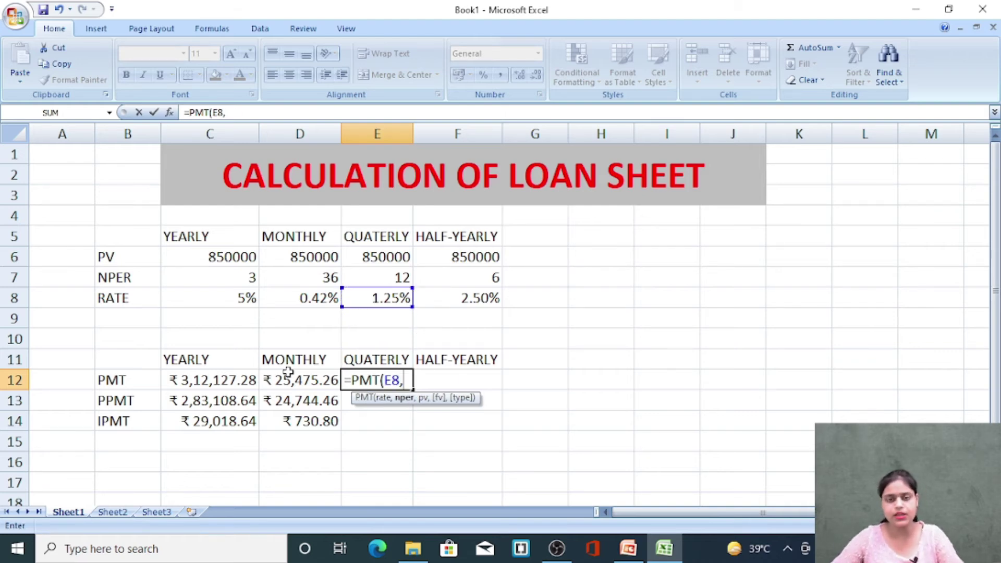
{"action": "key", "text": "Up"}
{"action": "key", "text": "Up"}
{"action": "key", "text": "Up"}
{"action": "key", "text": "Up"}
{"action": "key", "text": "Up"}
{"action": "type", "text": ","}
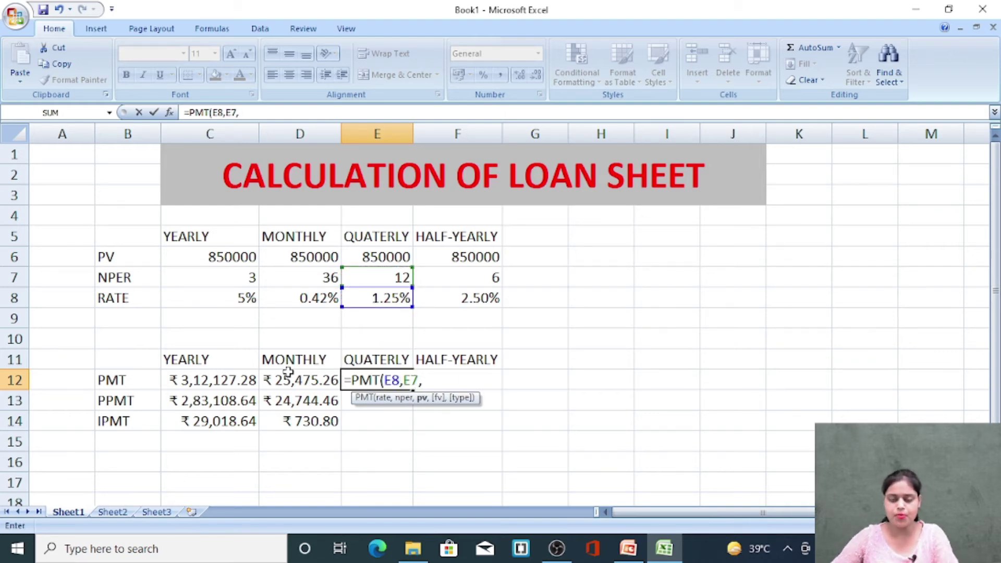
{"action": "type", "text": "-"}
{"action": "key", "text": "Up"}
{"action": "key", "text": "Up"}
{"action": "key", "text": "Up"}
{"action": "key", "text": "Up"}
{"action": "key", "text": "Up"}
{"action": "key", "text": "Up"}
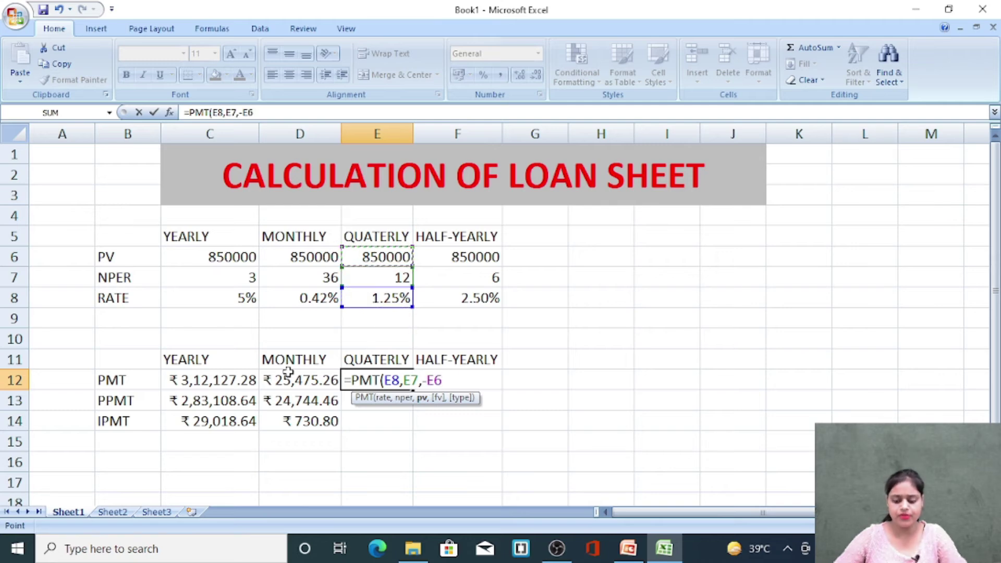
{"action": "type", "text": ")"}
{"action": "key", "text": "Return"}
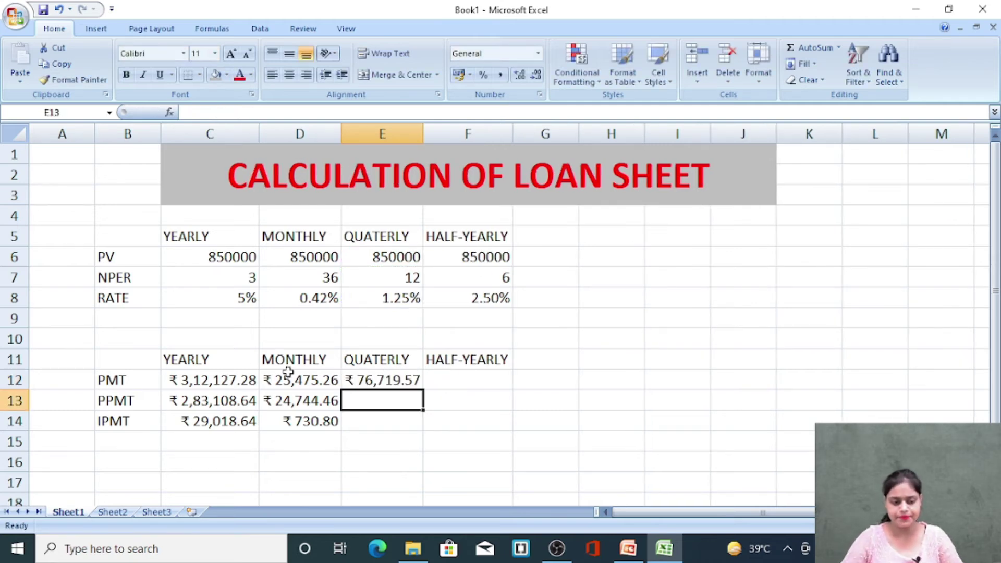
Step: Calculate the quarterly principal payment for period 10 in E13 with the formula =PPMT(E8,10,E7,-E6)
{"action": "type", "text": "=PPMT("}
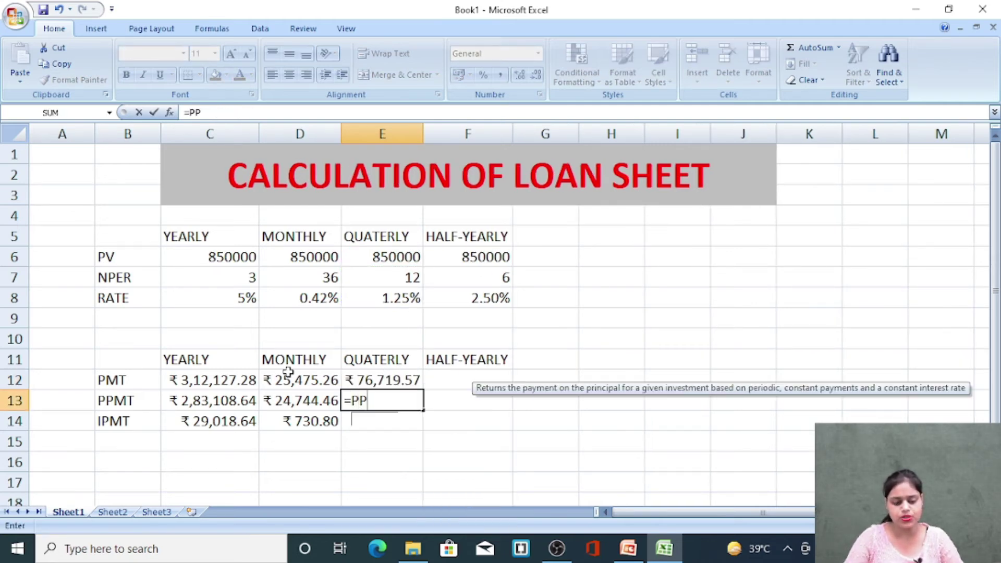
{"action": "key", "text": "Up"}
{"action": "key", "text": "Up"}
{"action": "key", "text": "Up"}
{"action": "key", "text": "Up"}
{"action": "key", "text": "Up"}
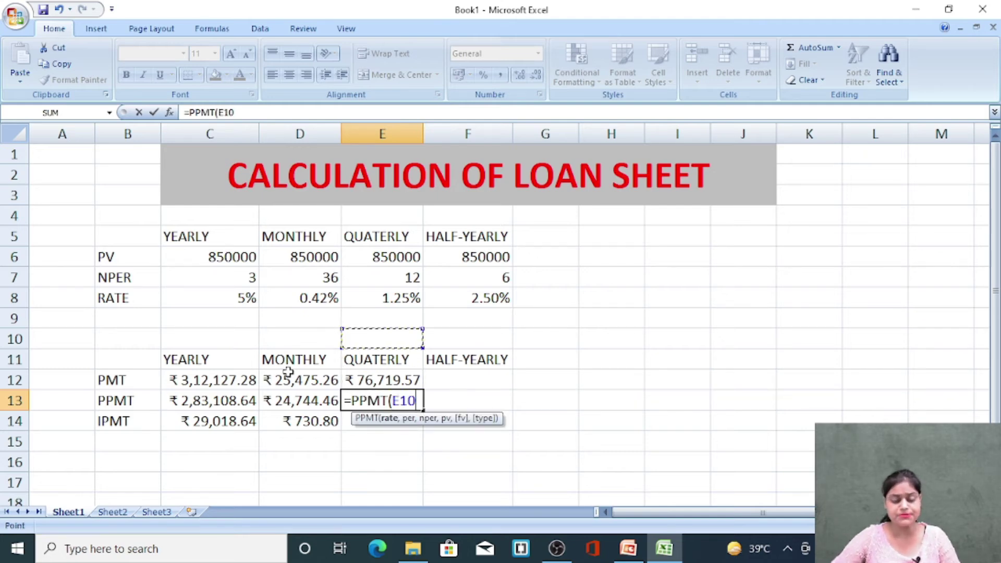
{"action": "type", "text": ","}
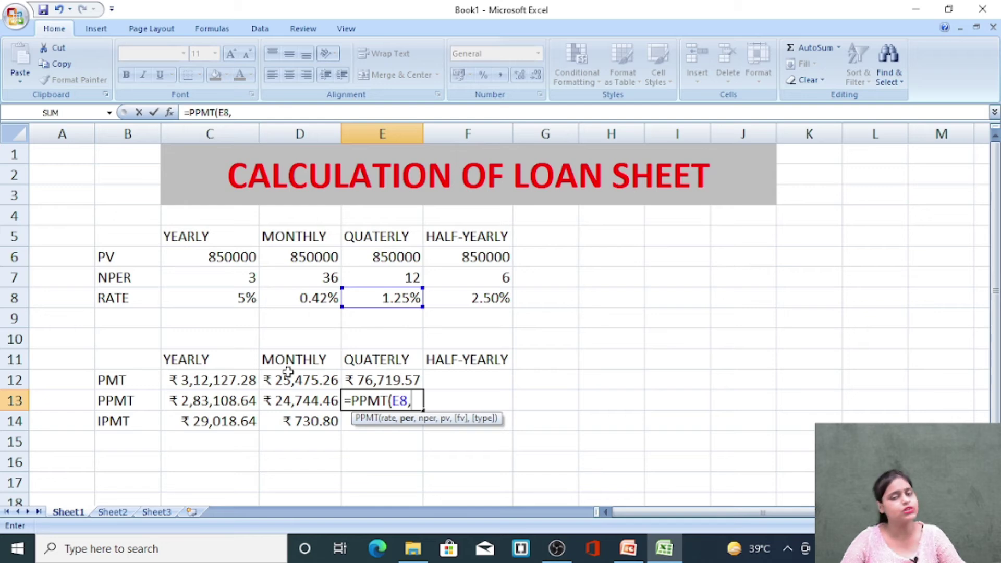
{"action": "type", "text": "10"}
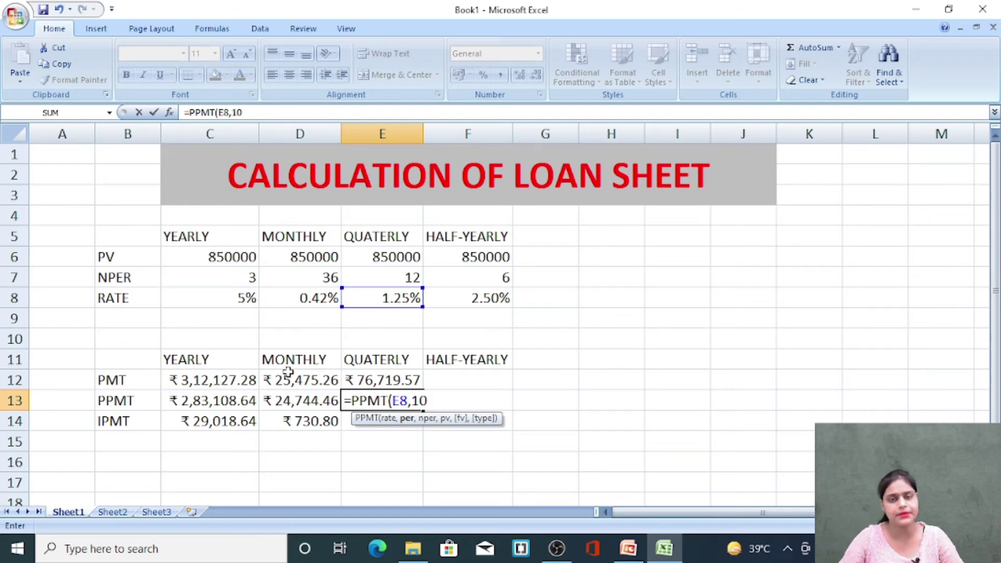
{"action": "type", "text": ","}
{"action": "key", "text": "Up"}
{"action": "key", "text": "Up"}
{"action": "key", "text": "Up"}
{"action": "key", "text": "Up"}
{"action": "key", "text": "Up"}
{"action": "key", "text": "Up"}
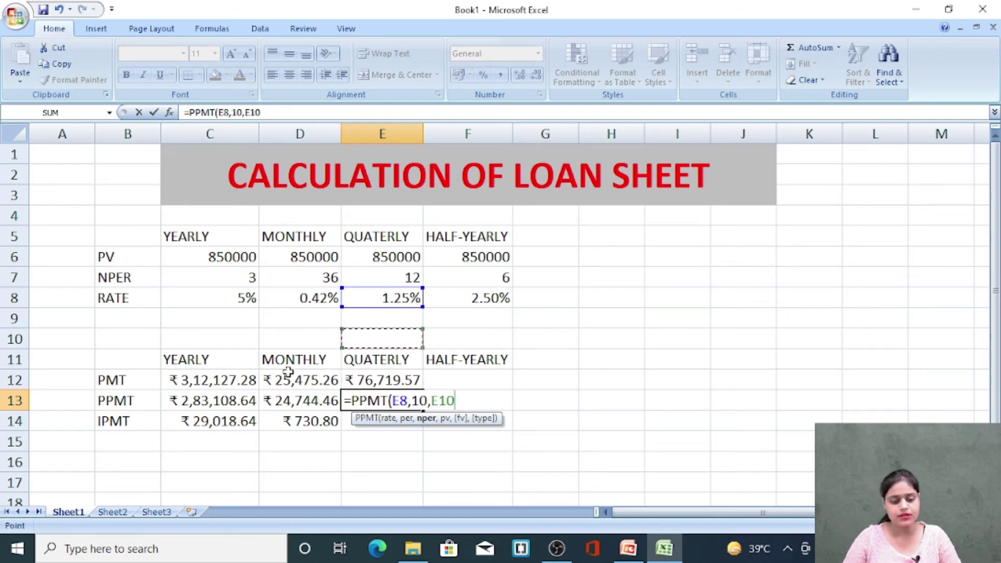
{"action": "type", "text": ",-"}
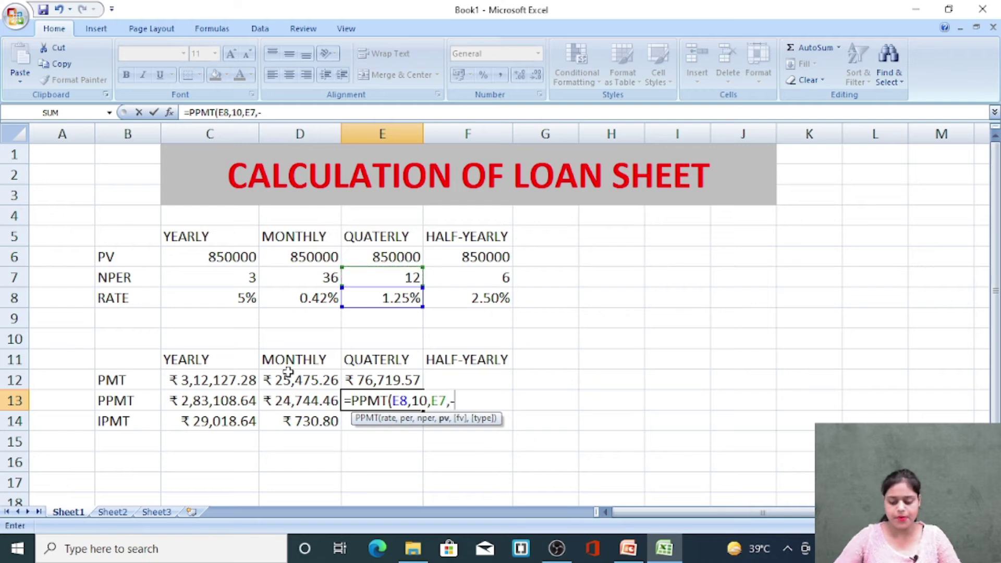
{"action": "key", "text": "Up"}
{"action": "key", "text": "Up"}
{"action": "key", "text": "Up"}
{"action": "key", "text": "Up"}
{"action": "key", "text": "Up"}
{"action": "key", "text": "Up"}
{"action": "key", "text": "Up"}
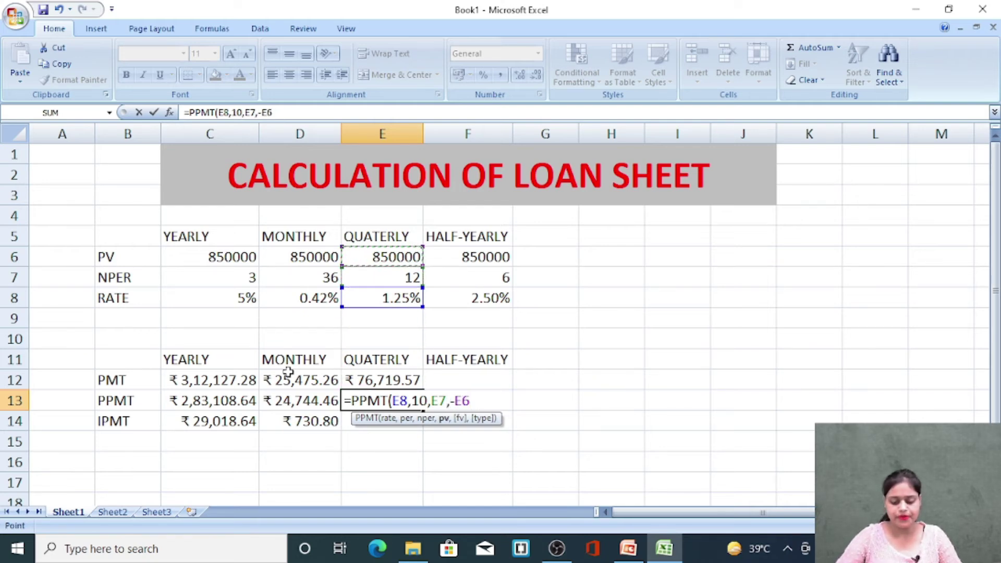
{"action": "type", "text": ")"}
{"action": "key", "text": "Return"}
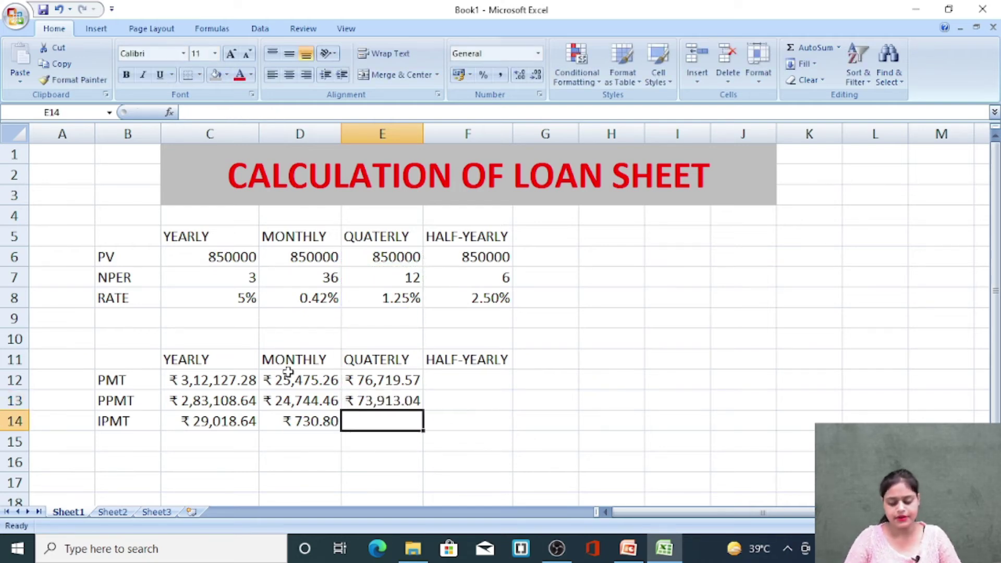
Step: Calculate the quarterly interest payment for period 10 in E14 with the formula =IPMT(E8,10,E7,-E6)
{"action": "type", "text": "=IPMT("}
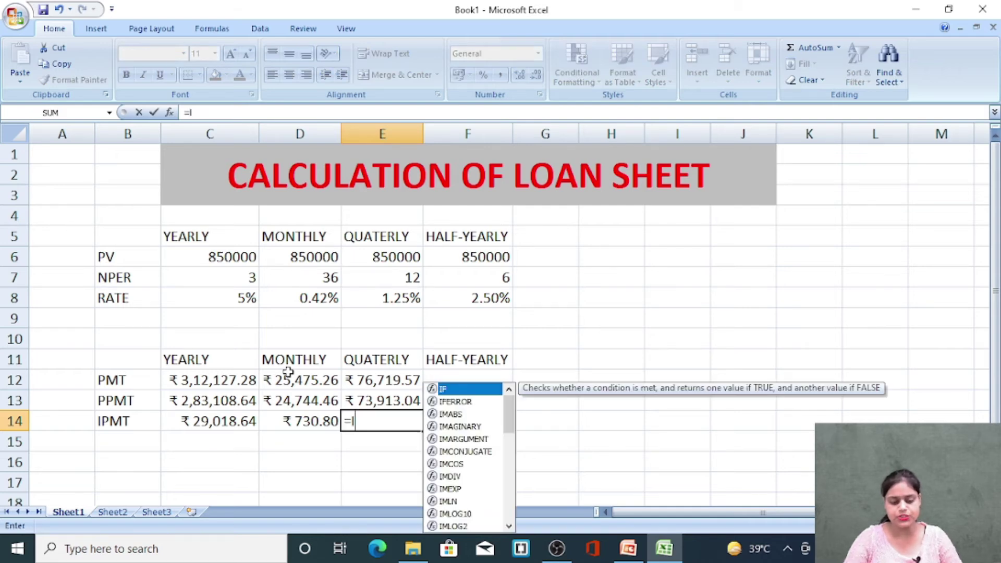
{"action": "key", "text": "Up"}
{"action": "key", "text": "Up"}
{"action": "key", "text": "Up"}
{"action": "key", "text": "Up"}
{"action": "key", "text": "Up"}
{"action": "key", "text": "Up"}
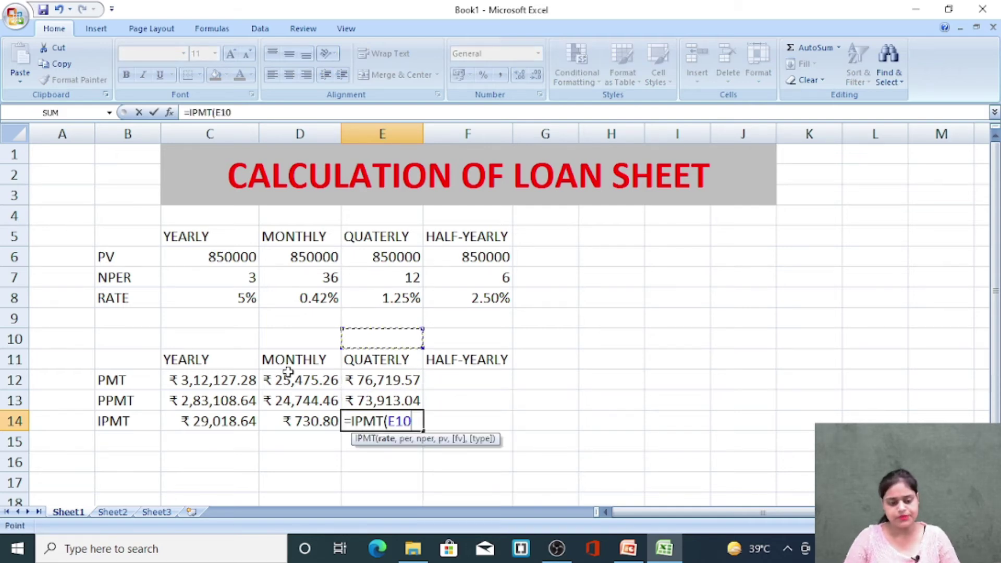
{"action": "type", "text": ","}
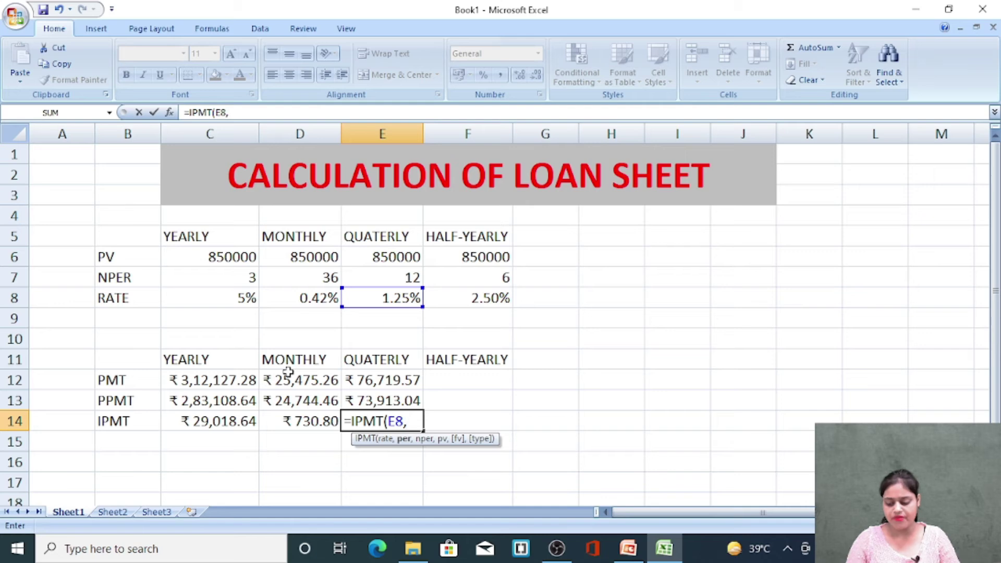
{"action": "type", "text": "10,"}
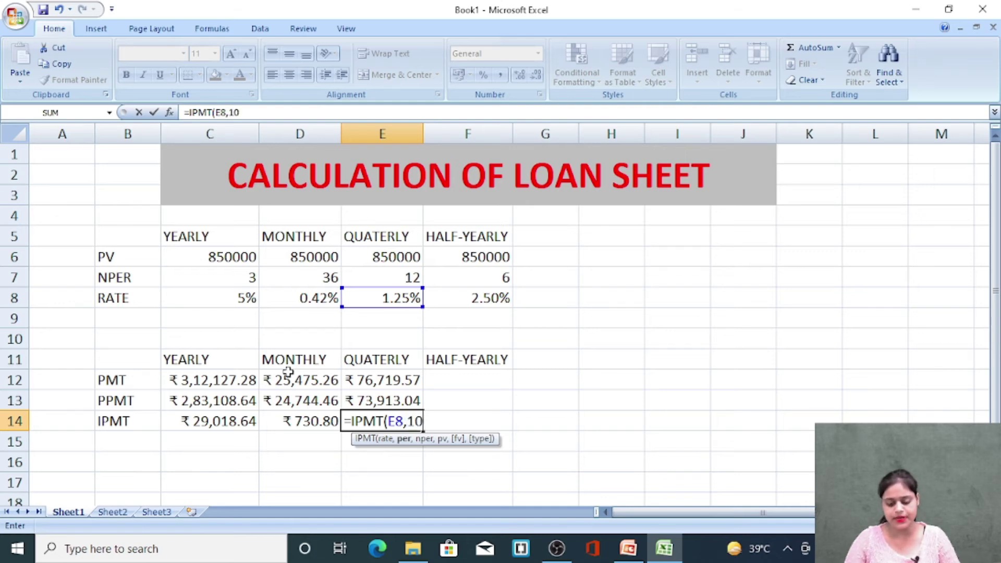
{"action": "key", "text": "Up"}
{"action": "key", "text": "Up"}
{"action": "key", "text": "Up"}
{"action": "key", "text": "Up"}
{"action": "key", "text": "Up"}
{"action": "key", "text": "Up"}
{"action": "key", "text": "Up"}
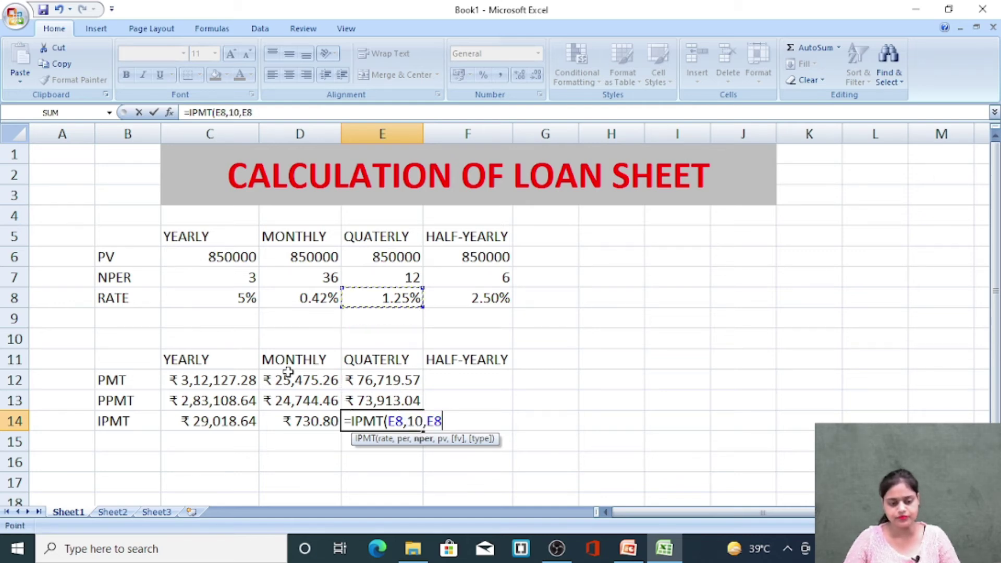
{"action": "type", "text": ",-"}
{"action": "key", "text": "Up"}
{"action": "key", "text": "Up"}
{"action": "key", "text": "Up"}
{"action": "key", "text": "Up"}
{"action": "key", "text": "Up"}
{"action": "key", "text": "Up"}
{"action": "key", "text": "Up"}
{"action": "key", "text": "Up"}
{"action": "key", "text": "Up"}
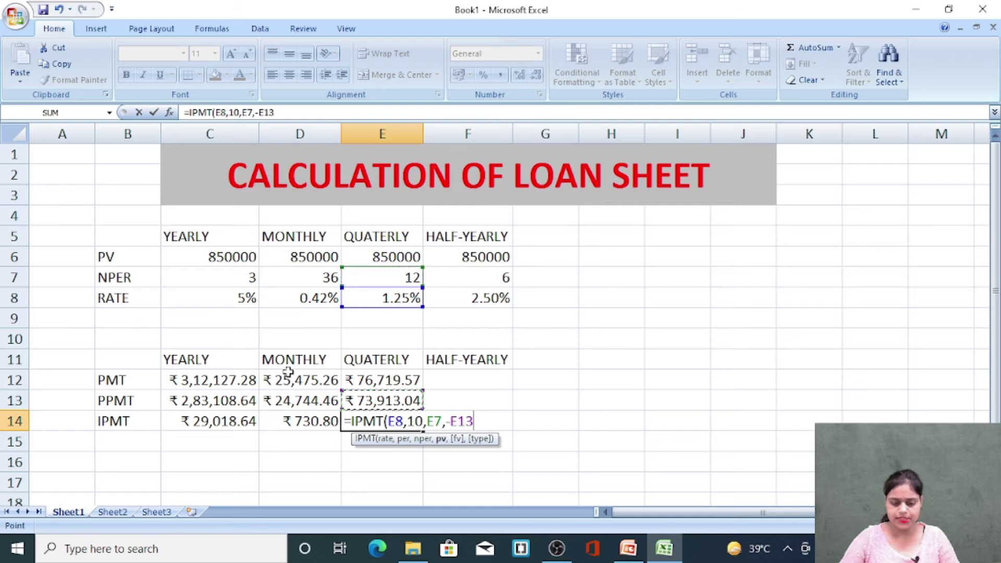
{"action": "key", "text": "Down"}
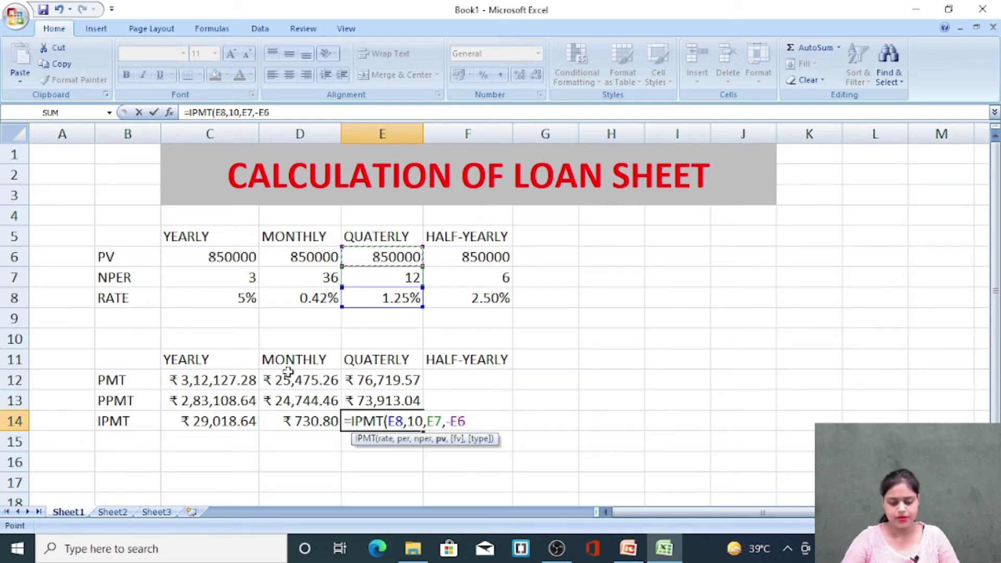
{"action": "type", "text": ")"}
{"action": "key", "text": "Return"}
Step: Calculate the half-yearly loan payment in F12 with the formula =PMT(F8,F7,-F6)
{"action": "key", "text": "Right"}
{"action": "key", "text": "Up"}
{"action": "key", "text": "Up"}
{"action": "key", "text": "Up"}
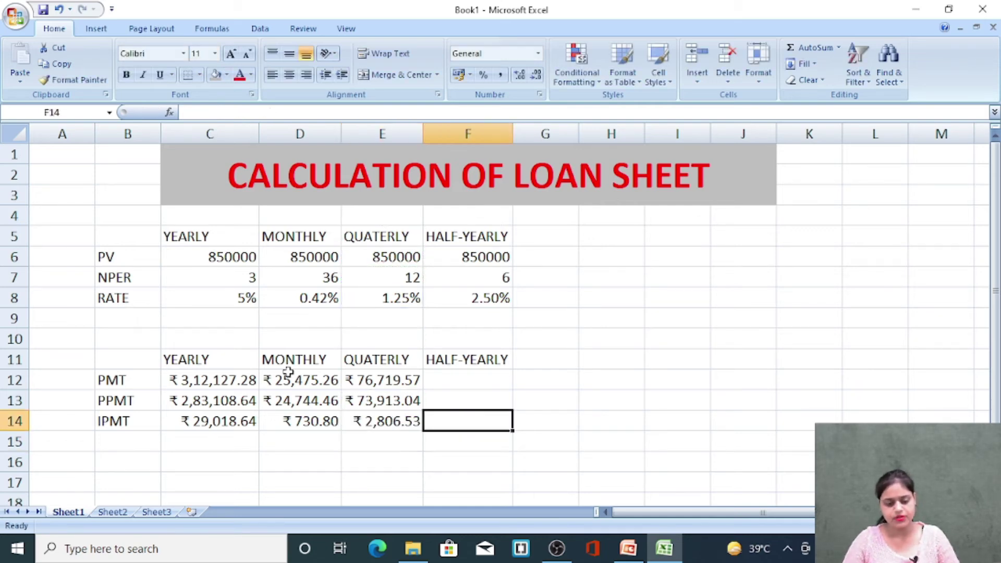
{"action": "type", "text": "="}
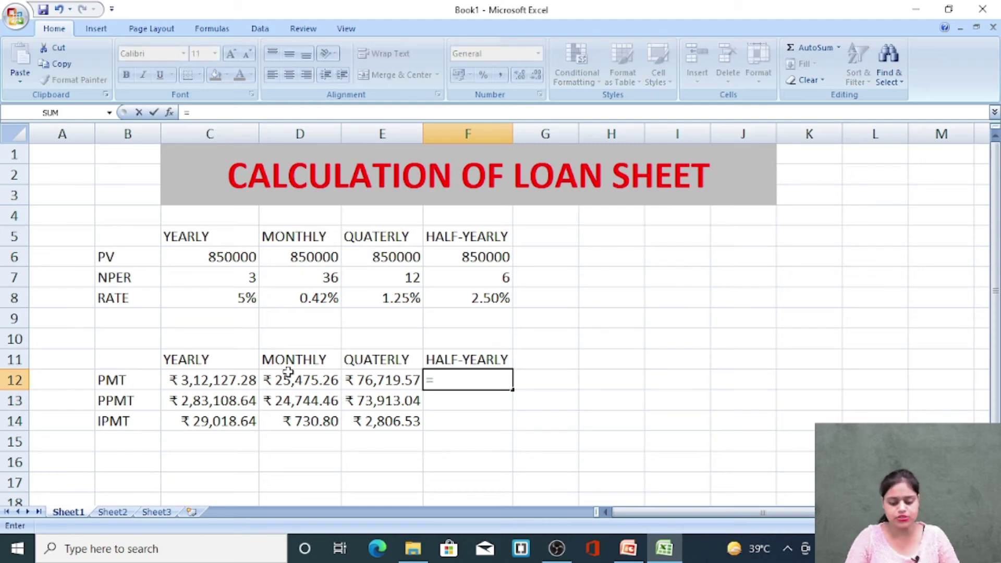
{"action": "type", "text": "PMT("}
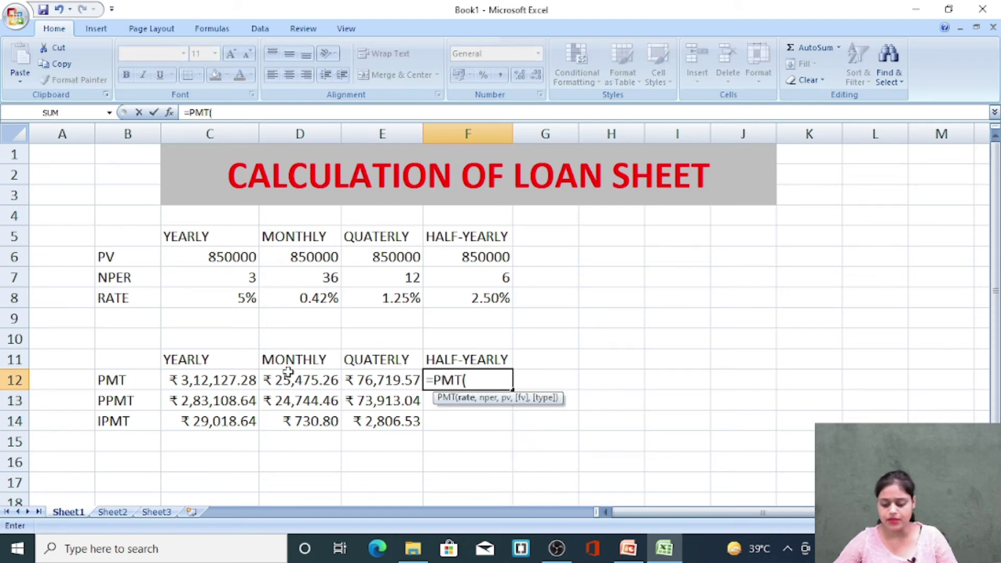
{"action": "key", "text": "Up"}
{"action": "key", "text": "Up"}
{"action": "key", "text": "Up"}
{"action": "key", "text": "Up"}
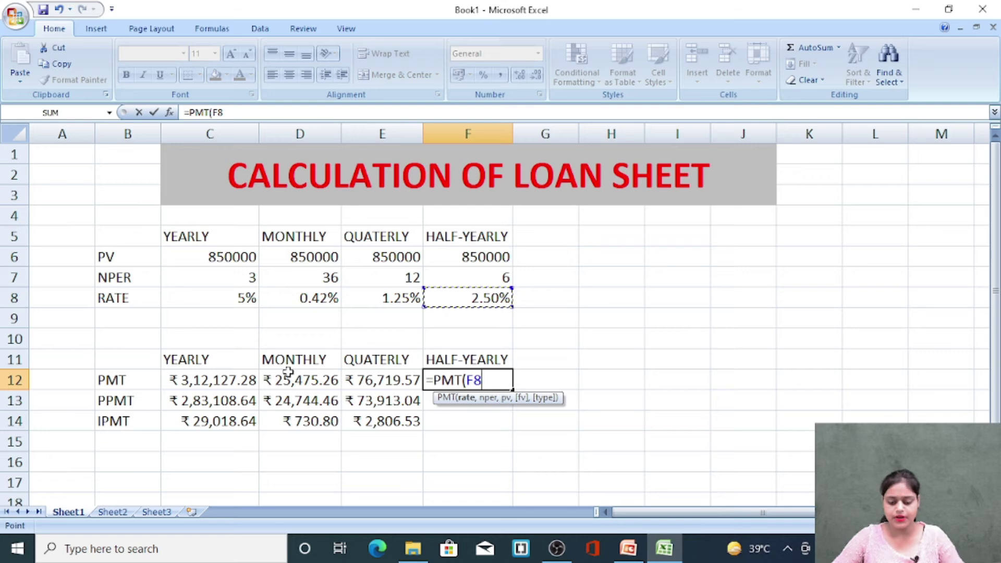
{"action": "type", "text": ","}
{"action": "key", "text": "Up"}
{"action": "key", "text": "Up"}
{"action": "key", "text": "Up"}
{"action": "key", "text": "Up"}
{"action": "key", "text": "Up"}
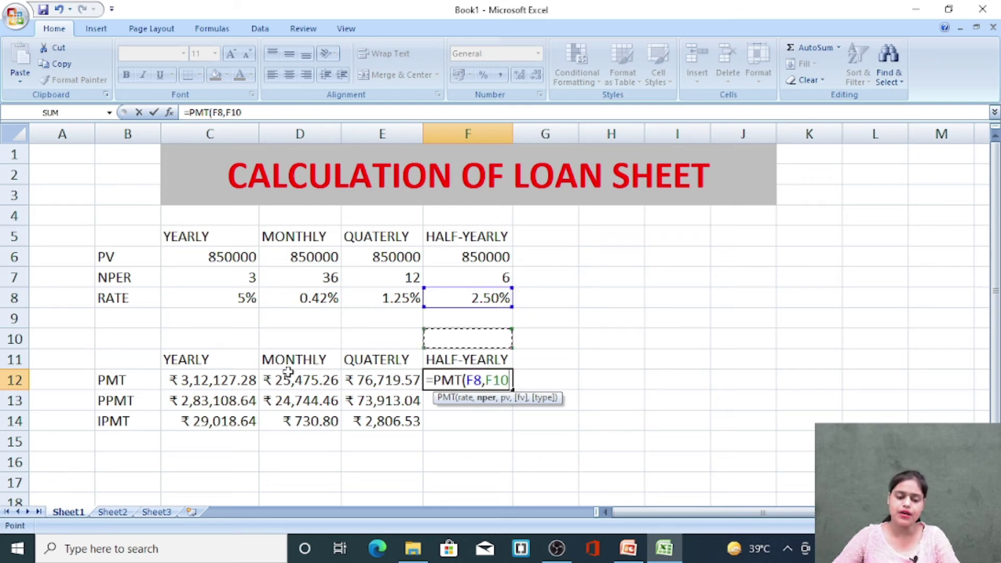
{"action": "type", "text": ","}
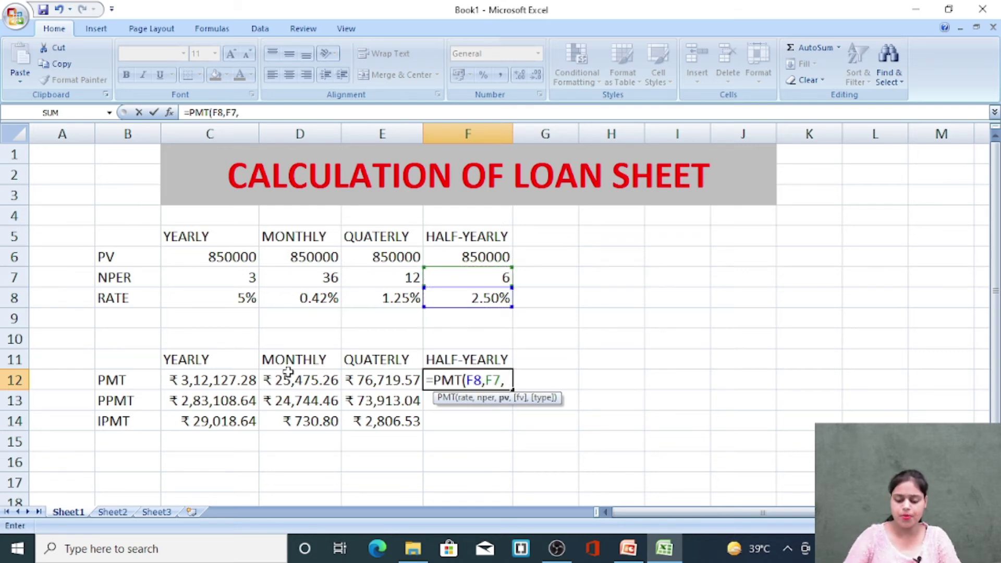
{"action": "type", "text": "-"}
{"action": "key", "text": "Up"}
{"action": "key", "text": "Up"}
{"action": "key", "text": "Up"}
{"action": "key", "text": "Up"}
{"action": "key", "text": "Up"}
{"action": "key", "text": "Up"}
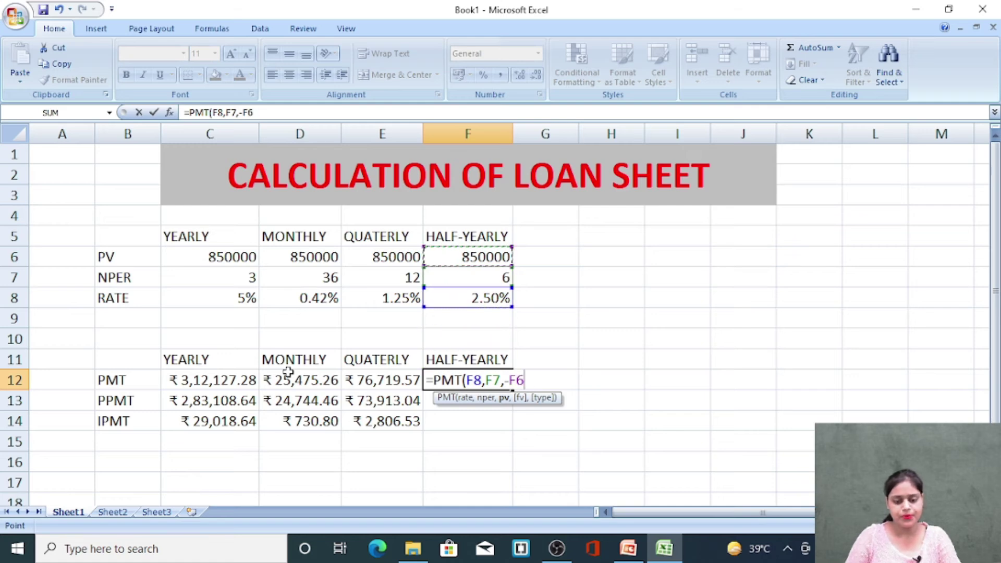
{"action": "type", "text": ")"}
{"action": "key", "text": "Return"}
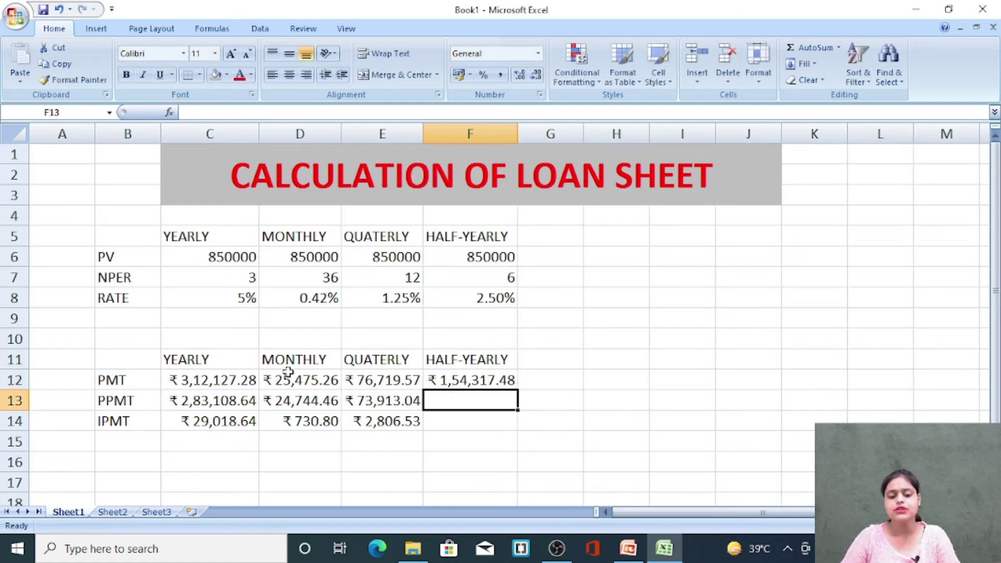
Step: Calculate the half-yearly principal payment for period 3 in F13 with the formula =PPMT(F8,3,F7,-F6)
{"action": "type", "text": "="}
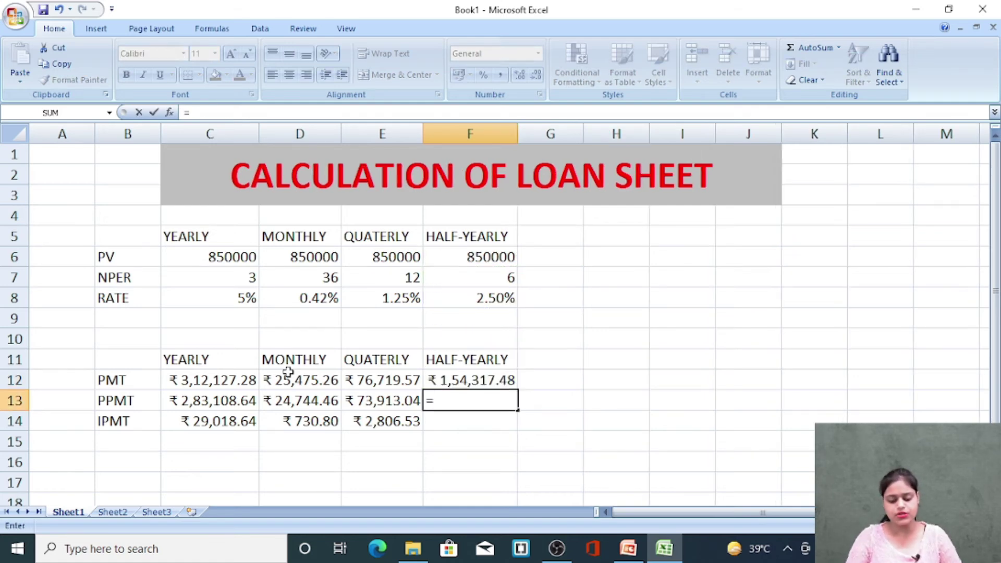
{"action": "type", "text": "PPMT("}
{"action": "key", "text": "Up"}
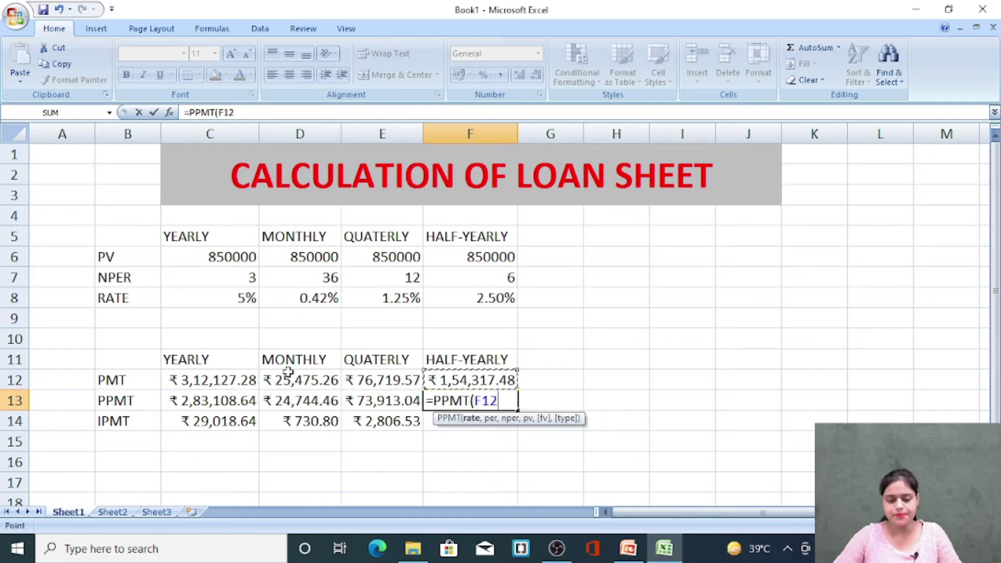
{"action": "key", "text": "Up"}
{"action": "key", "text": "Up"}
{"action": "key", "text": "Up"}
{"action": "key", "text": "Up"}
{"action": "type", "text": ","}
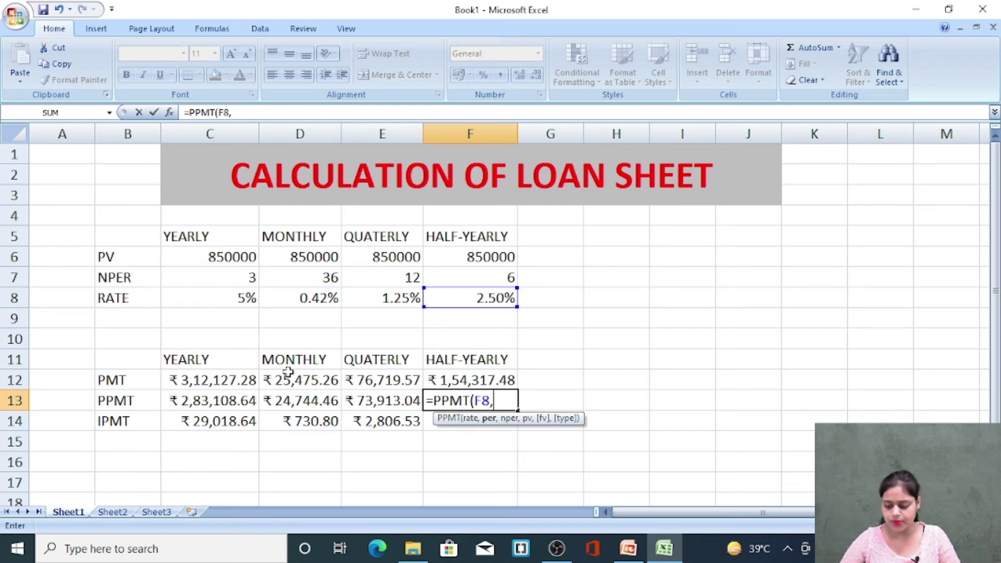
{"action": "type", "text": "3"}
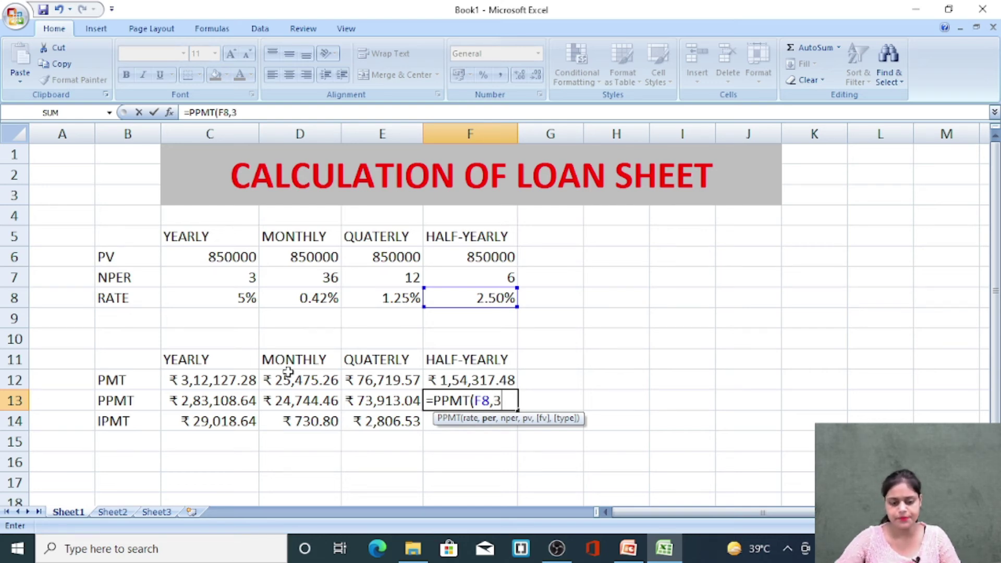
{"action": "type", "text": ","}
{"action": "key", "text": "Up"}
{"action": "key", "text": "Up"}
{"action": "key", "text": "Up"}
{"action": "key", "text": "Up"}
{"action": "key", "text": "Up"}
{"action": "key", "text": "Up"}
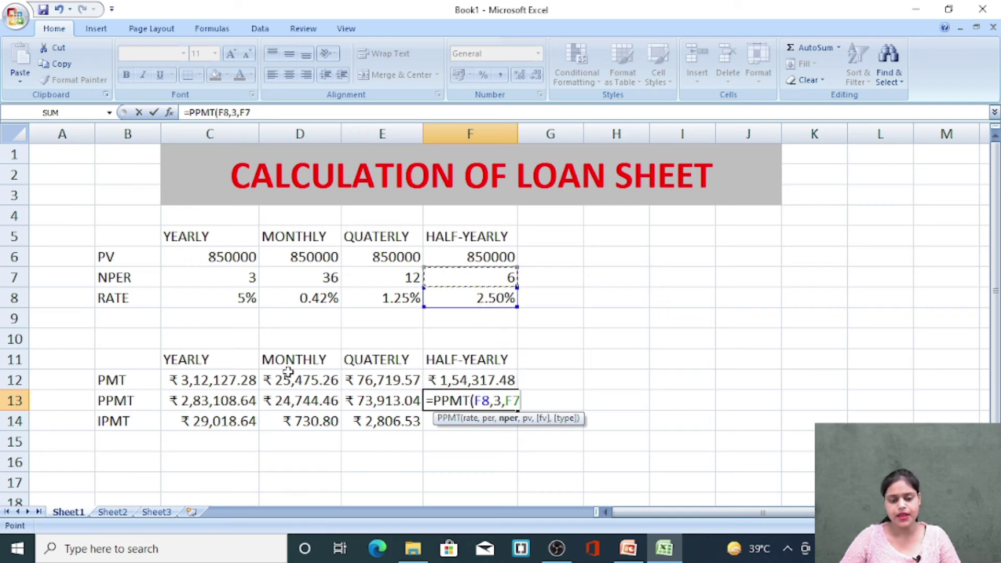
{"action": "type", "text": ","}
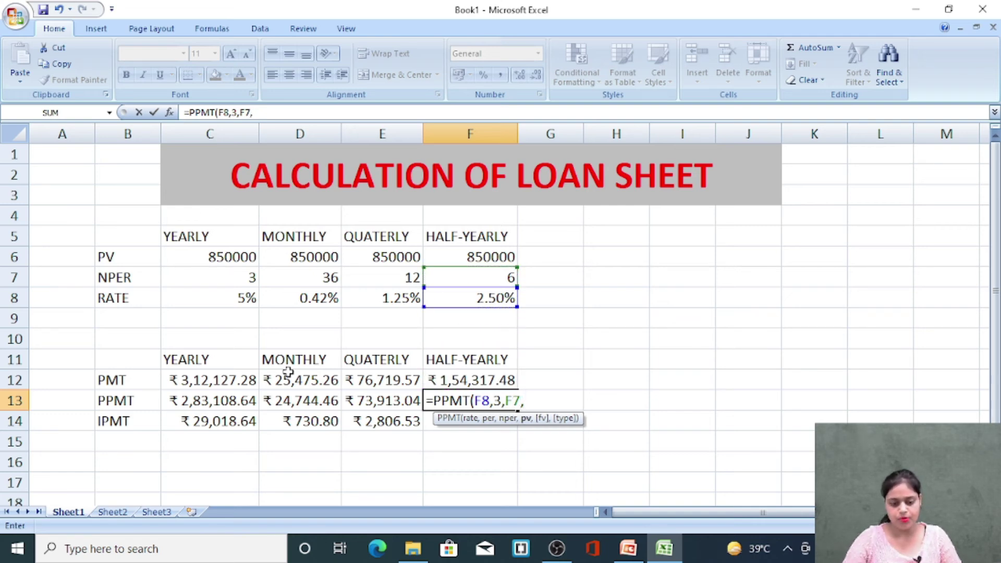
{"action": "type", "text": "-"}
{"action": "key", "text": "Up"}
{"action": "key", "text": "Up"}
{"action": "key", "text": "Up"}
{"action": "key", "text": "Up"}
{"action": "key", "text": "Up"}
{"action": "key", "text": "Up"}
{"action": "key", "text": "Up"}
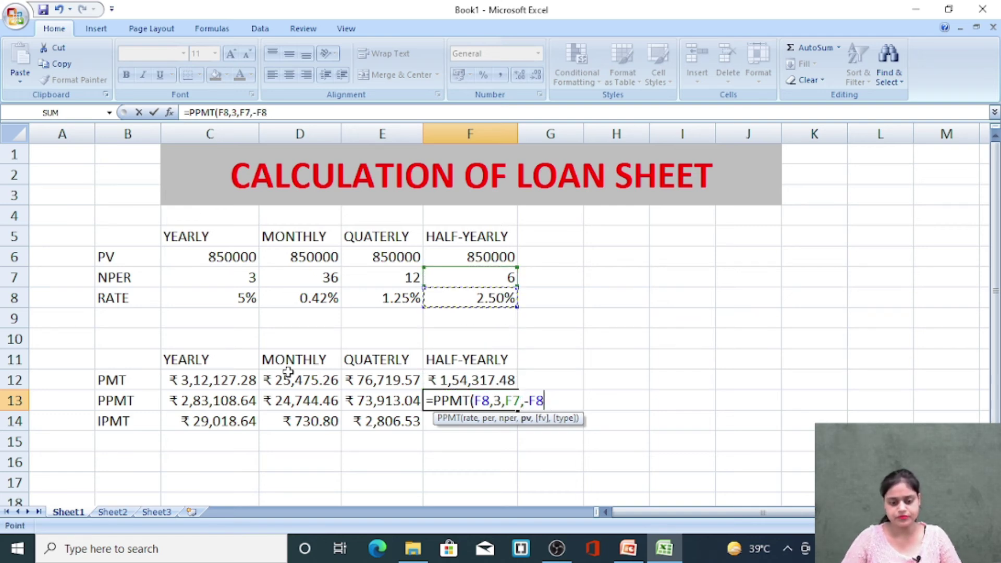
{"action": "type", "text": ")"}
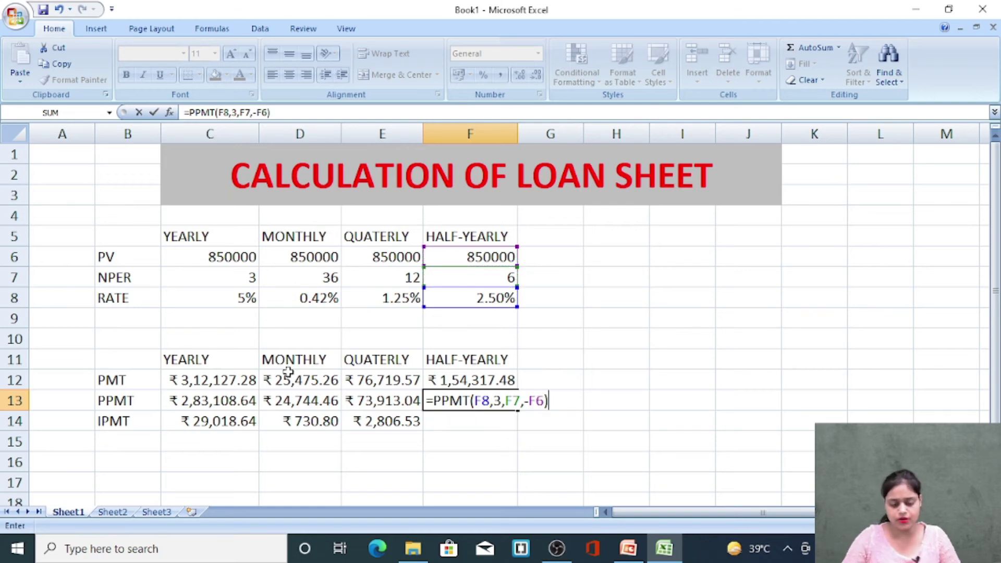
{"action": "key", "text": "Return"}
Step: Calculate the half-yearly interest payment for period 3 in F14 with the formula =IPMT(F8,3,F7,-F6)
{"action": "type", "text": "=IP"}
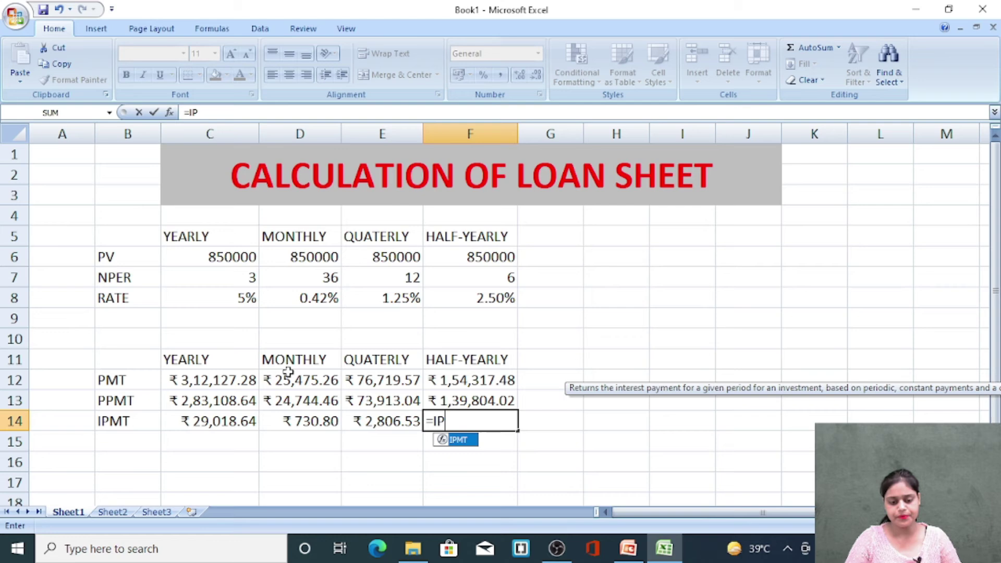
{"action": "key", "text": "Tab"}
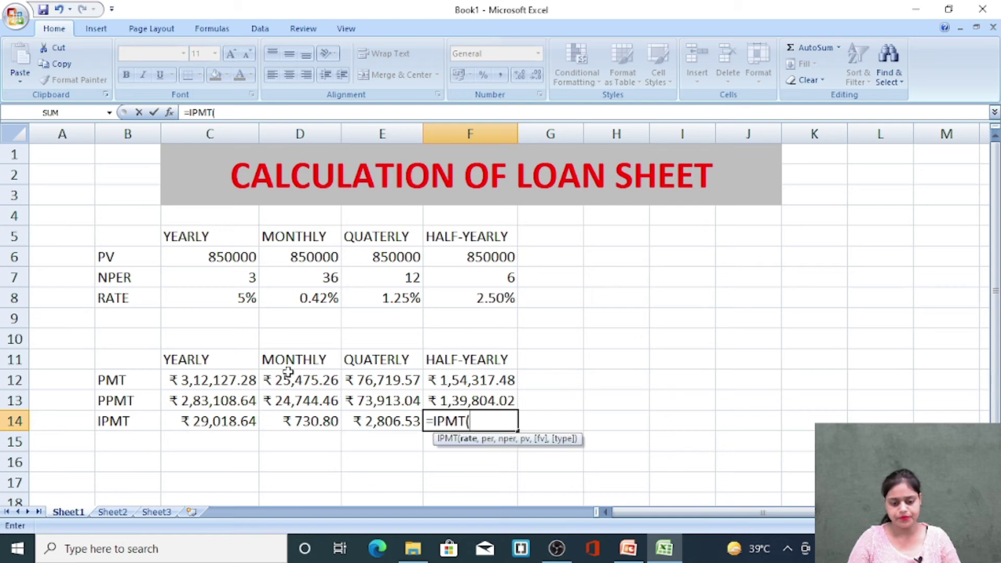
{"action": "key", "text": "Up"}
{"action": "key", "text": "Up"}
{"action": "key", "text": "Up"}
{"action": "key", "text": "Up"}
{"action": "key", "text": "Up"}
{"action": "key", "text": "Up"}
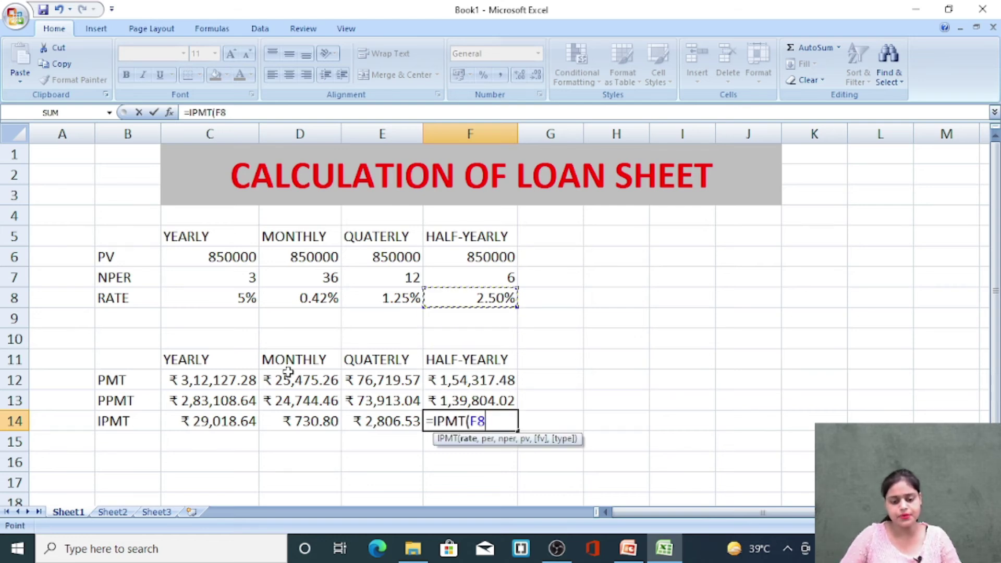
{"action": "type", "text": ","}
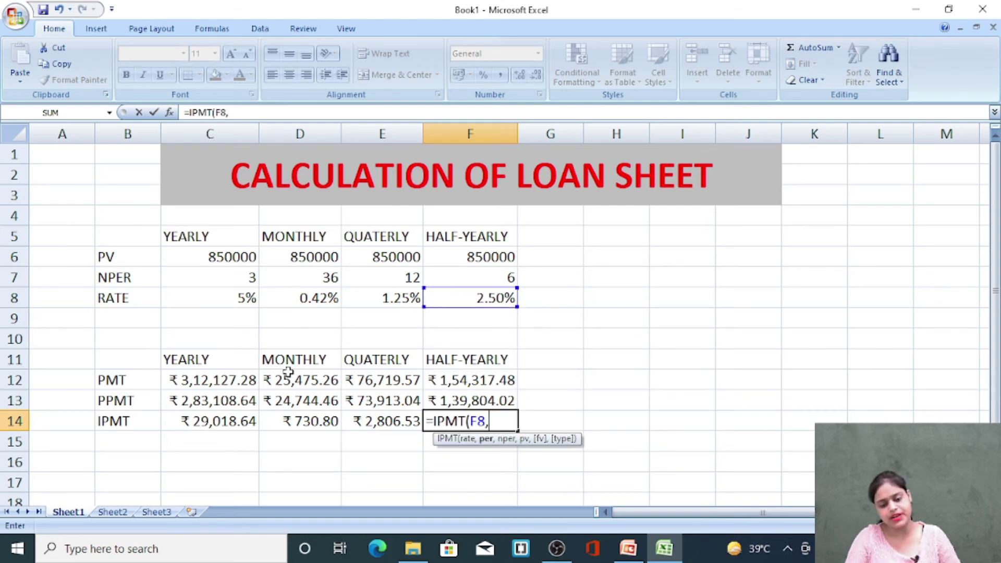
{"action": "type", "text": "3,"}
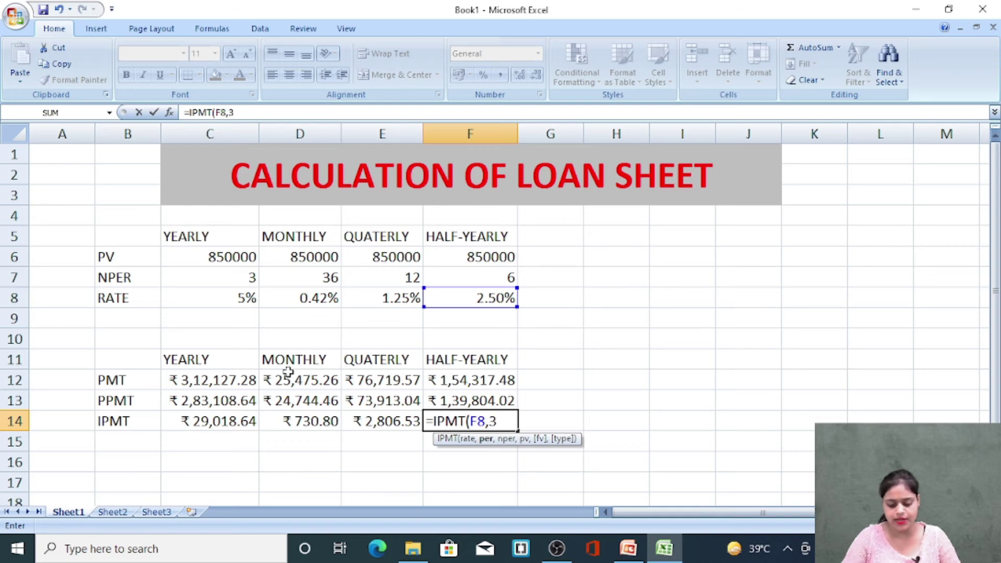
{"action": "key", "text": "Up"}
{"action": "key", "text": "Up"}
{"action": "key", "text": "Up"}
{"action": "key", "text": "Up"}
{"action": "key", "text": "Up"}
{"action": "key", "text": "Up"}
{"action": "key", "text": "Up"}
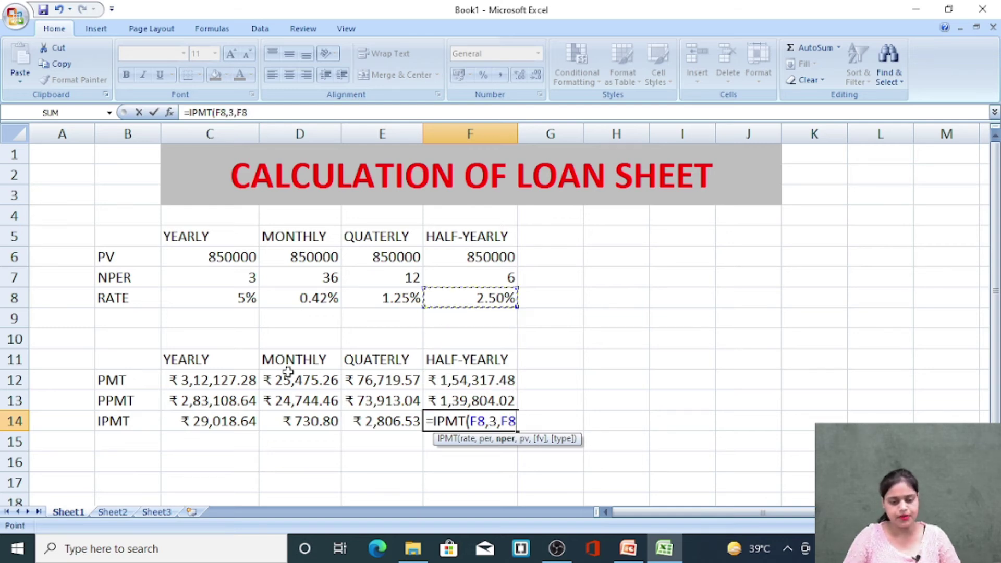
{"action": "type", "text": ",-"}
{"action": "key", "text": "Up"}
{"action": "key", "text": "Up"}
{"action": "key", "text": "Up"}
{"action": "key", "text": "Up"}
{"action": "key", "text": "Up"}
{"action": "key", "text": "Up"}
{"action": "key", "text": "Up"}
{"action": "key", "text": "Up"}
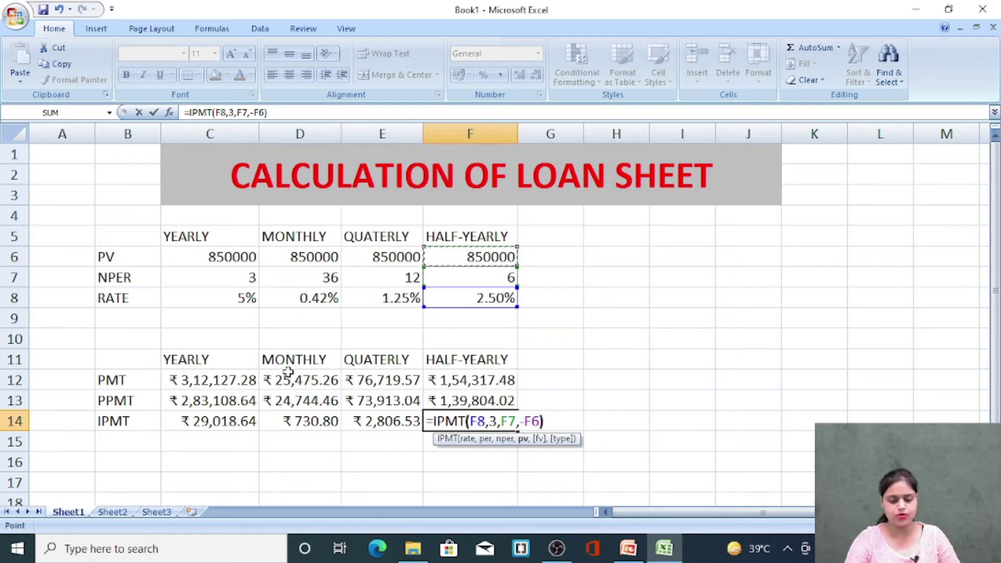
{"action": "type", "text": ")"}
{"action": "key", "text": "Return"}
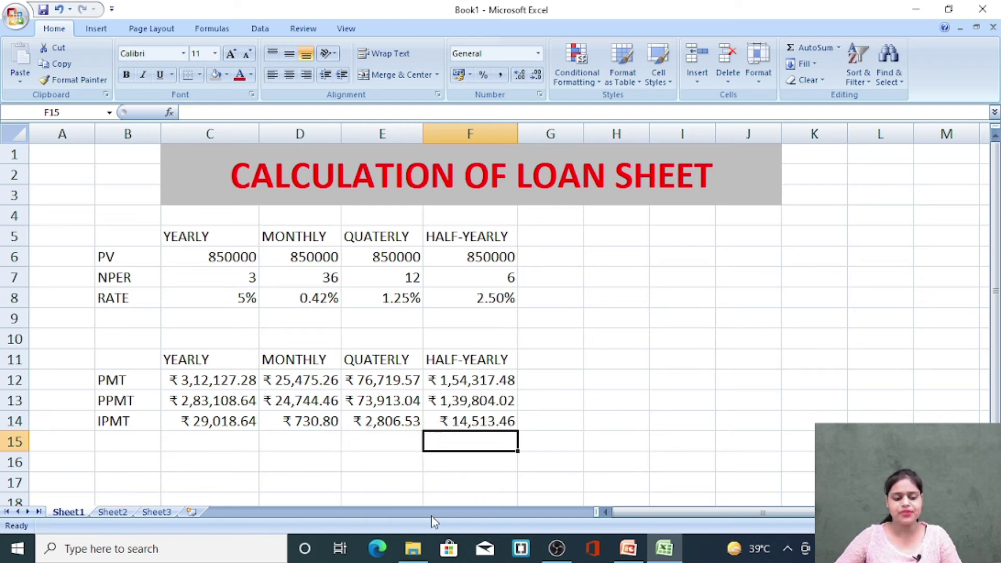
Step: Add the row label PV in B15, below the IPMT label
{"action": "left_click", "coordinate": [134, 448]}
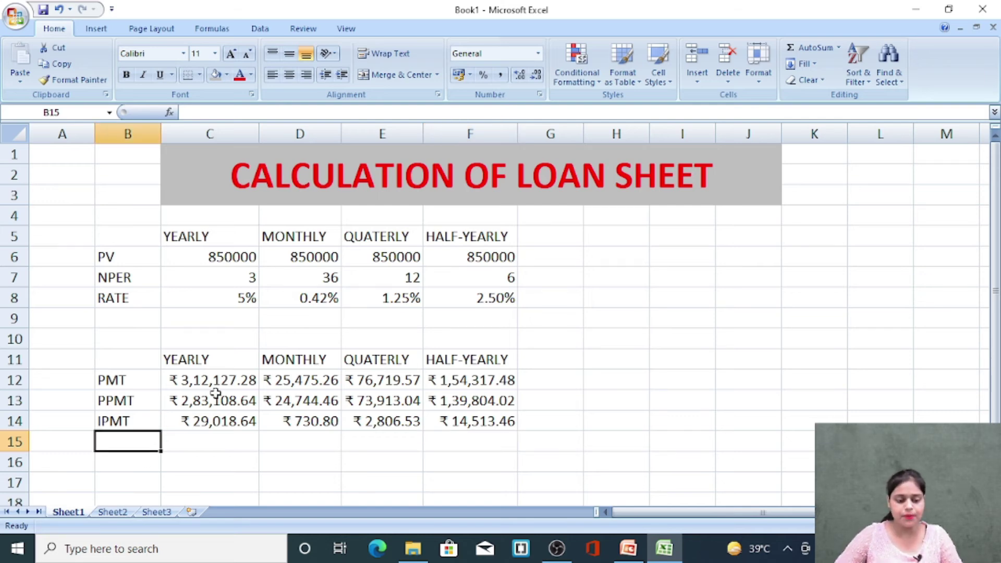
{"action": "type", "text": "PVB"}
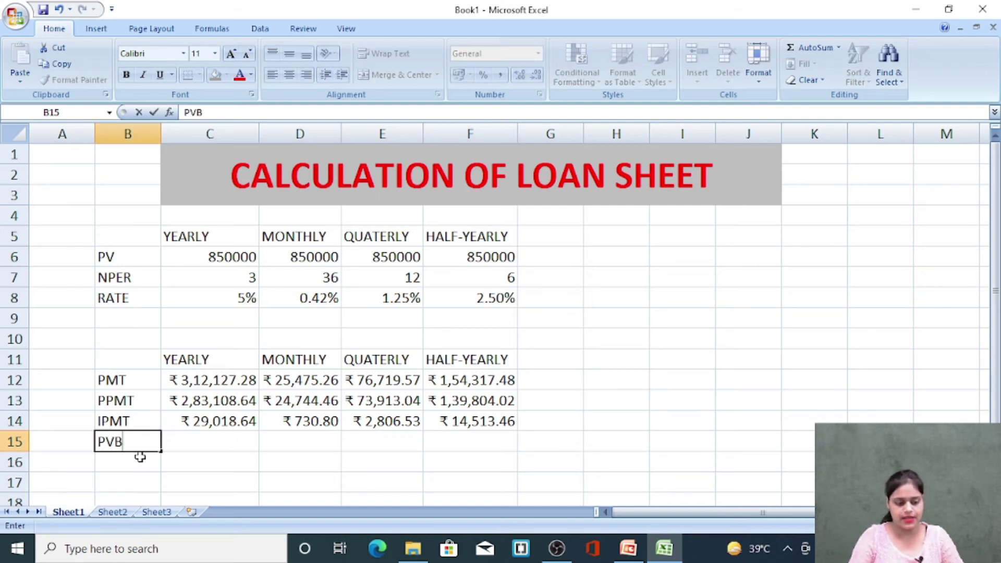
{"action": "key", "text": "BackSpace"}
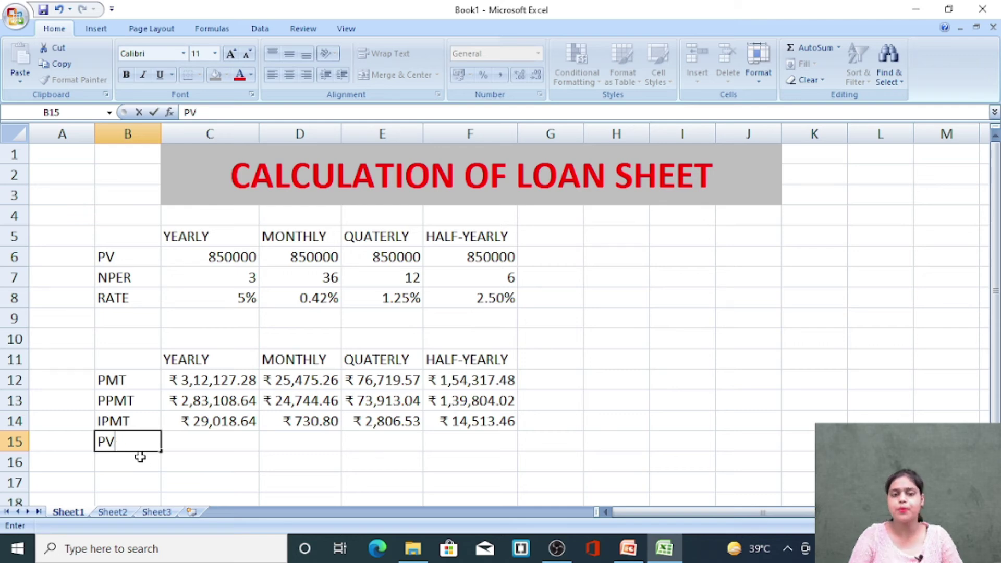
{"action": "key", "text": "Return"}
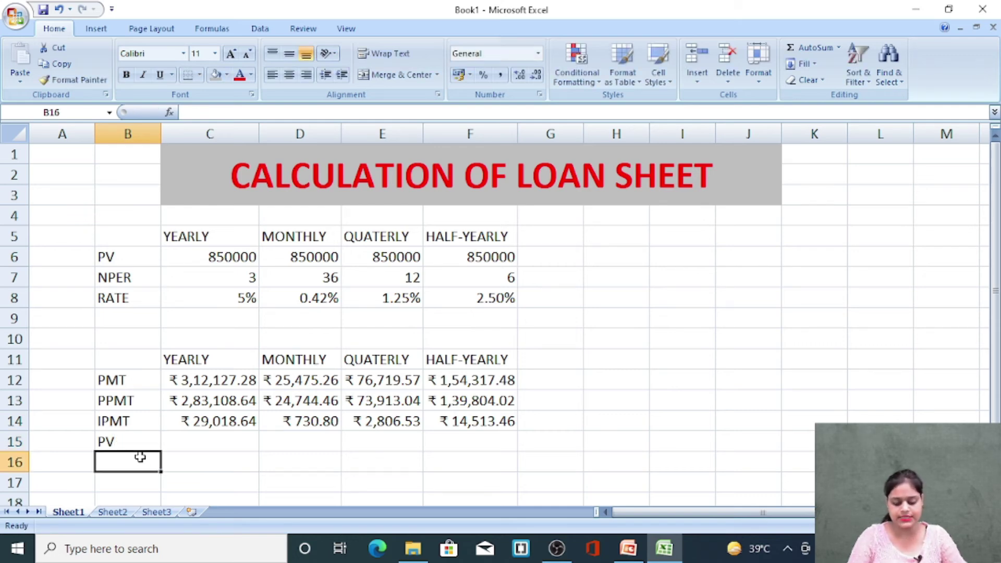
Step: Add the row label NPER in B16, below the PV label
{"action": "type", "text": "NPER"}
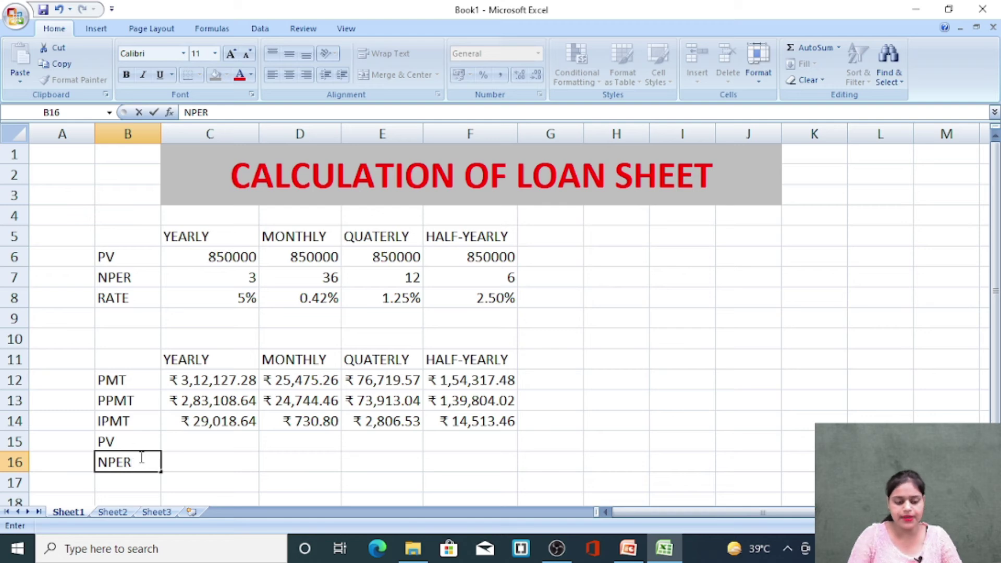
{"action": "key", "text": "Return"}
Step: Clear the PV and NPER labels from B15:B16
{"action": "key", "text": "Up"}
{"action": "key", "text": "Up"}
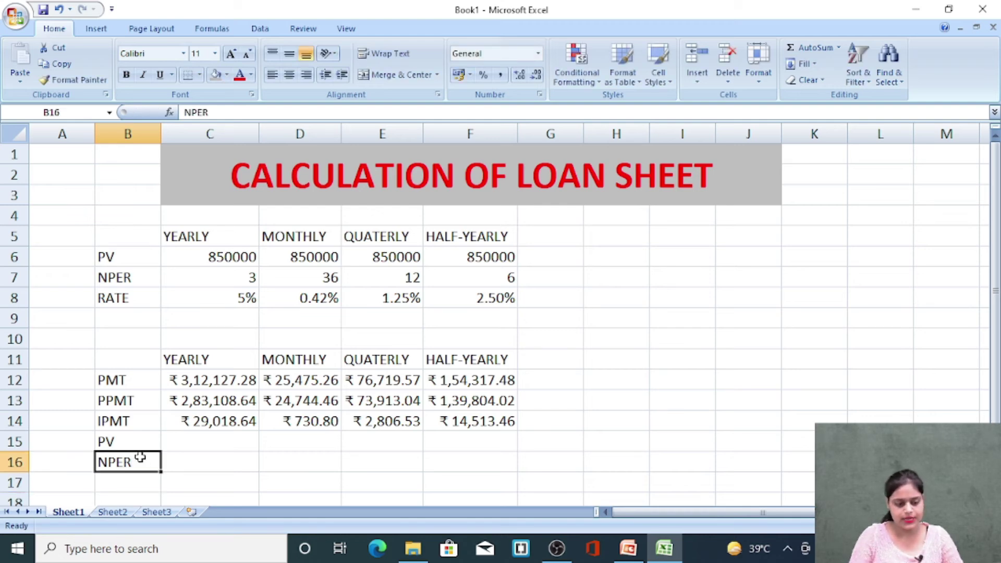
{"action": "left_click", "coordinate": [140, 457], "text": "shift"}
{"action": "key", "text": "Delete"}
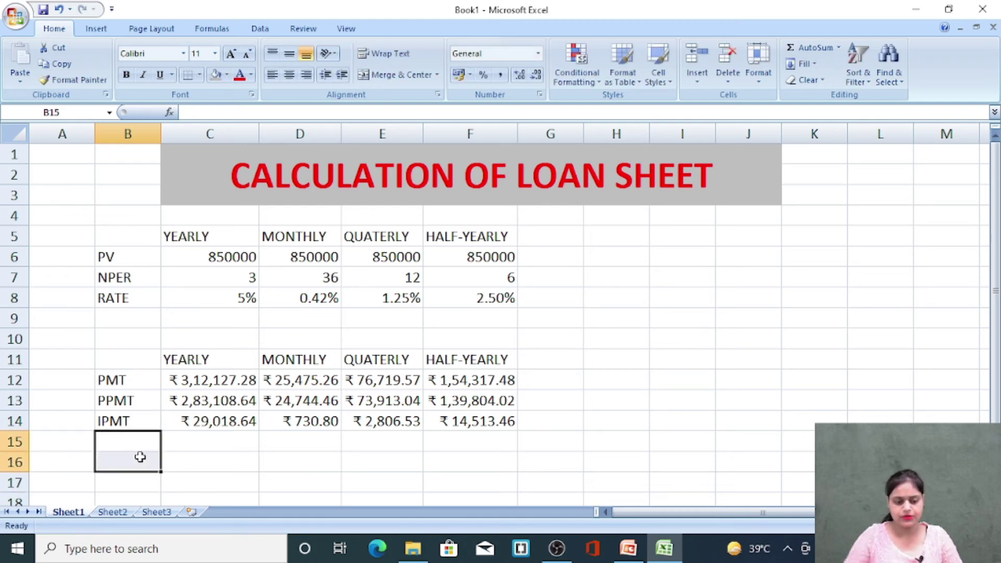
Step: Start a separate input block with the label PMT in H5 and the value 74000 in I5
{"action": "left_click", "coordinate": [607, 238]}
{"action": "type", "text": "PMT"}
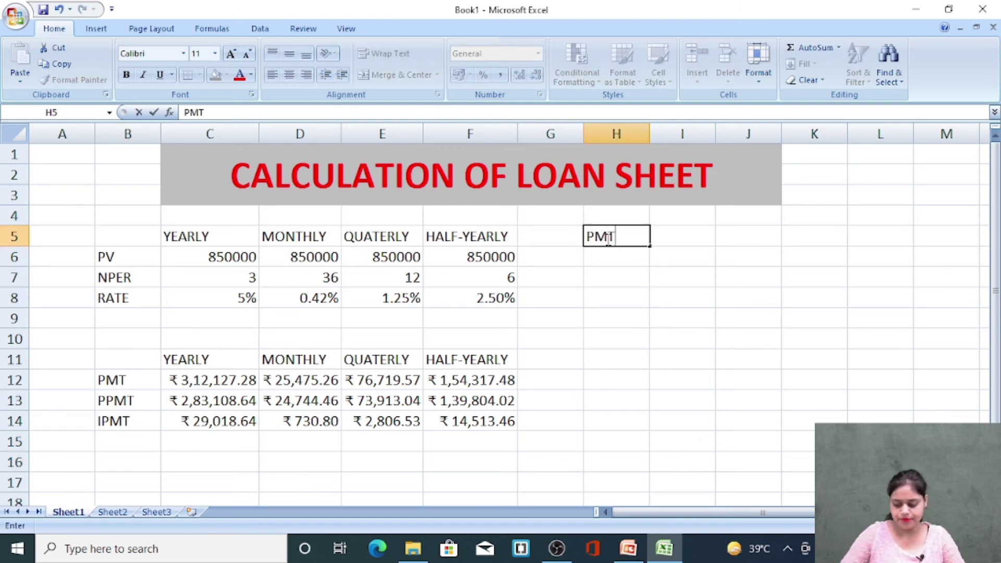
{"action": "key", "text": "Tab"}
{"action": "type", "text": "74000"}
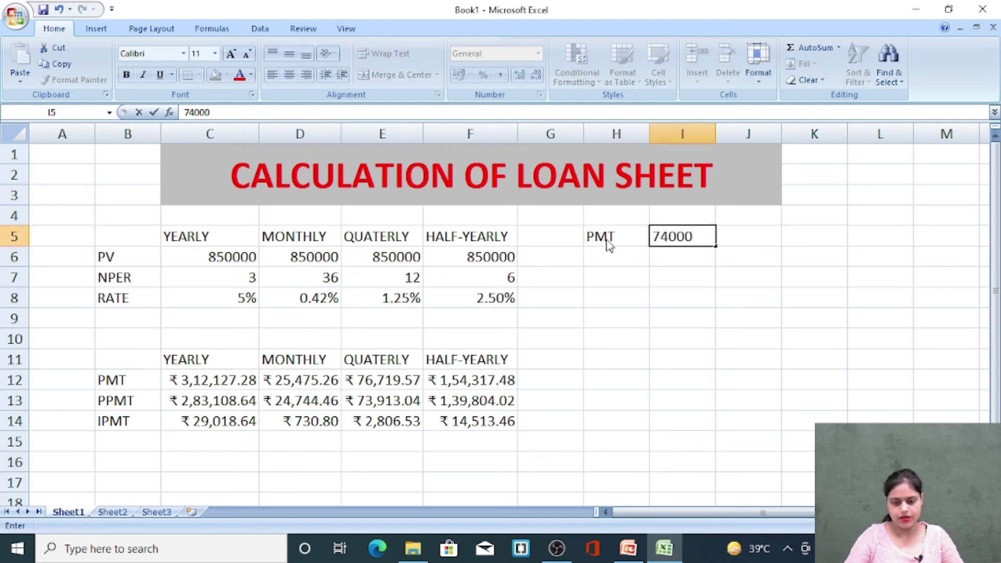
{"action": "key", "text": "Return"}
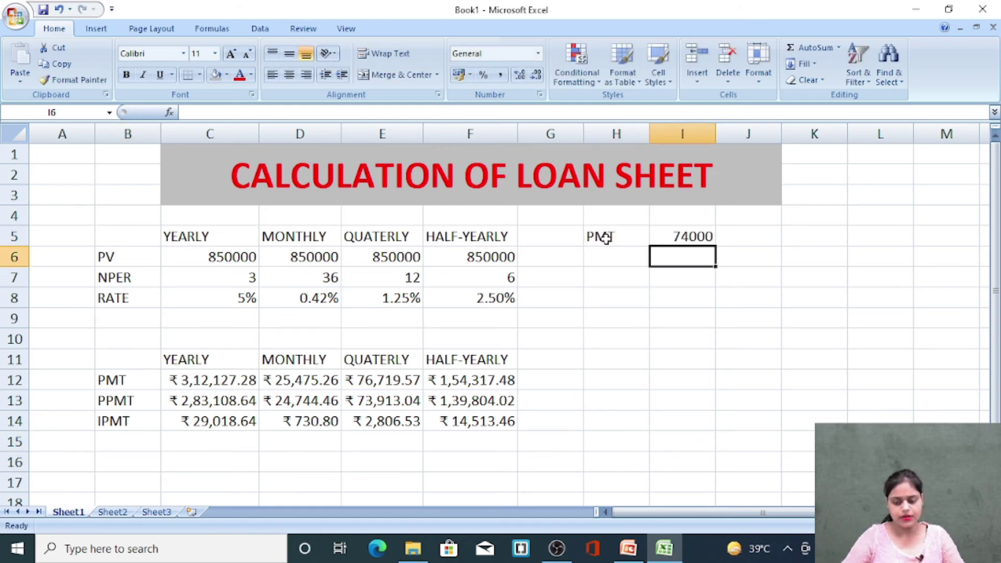
Step: Add the label NPER in H6 with the value 5 in I6
{"action": "type", "text": "NPER"}
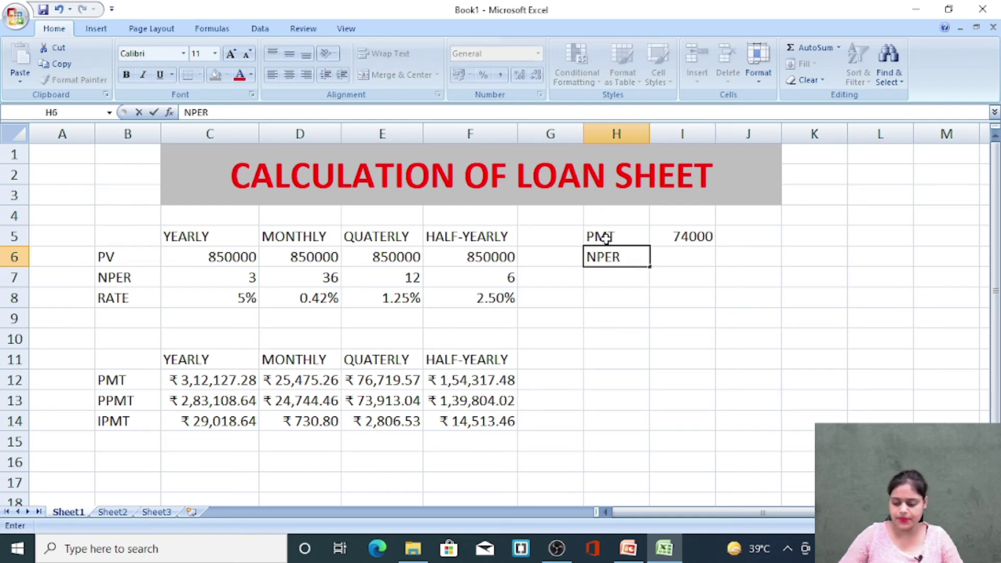
{"action": "key", "text": "Tab"}
{"action": "type", "text": "5"}
{"action": "key", "text": "Down"}
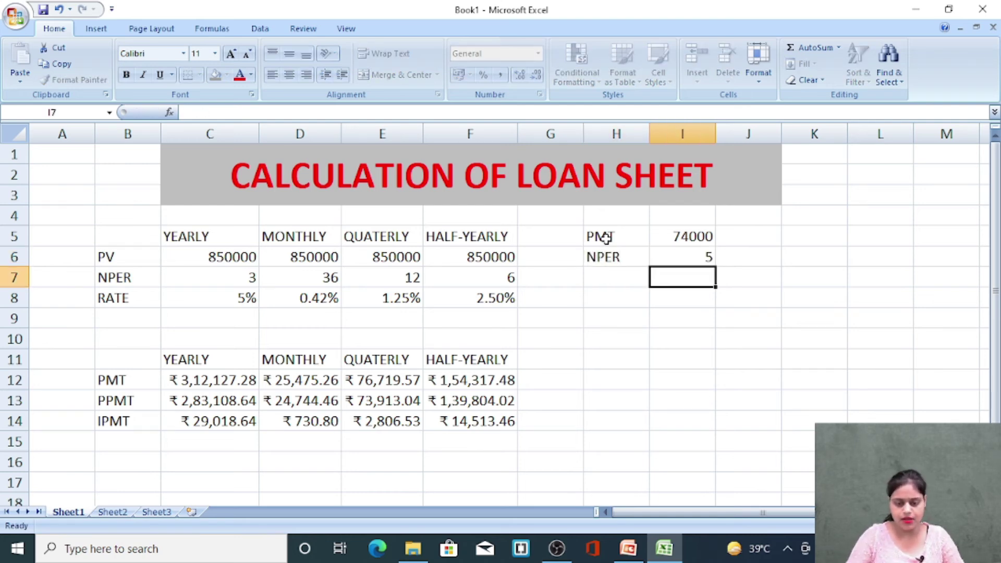
Step: Add the label RATE in H7 with the value 2% in I7
{"action": "key", "text": "Left"}
{"action": "type", "text": "RATE"}
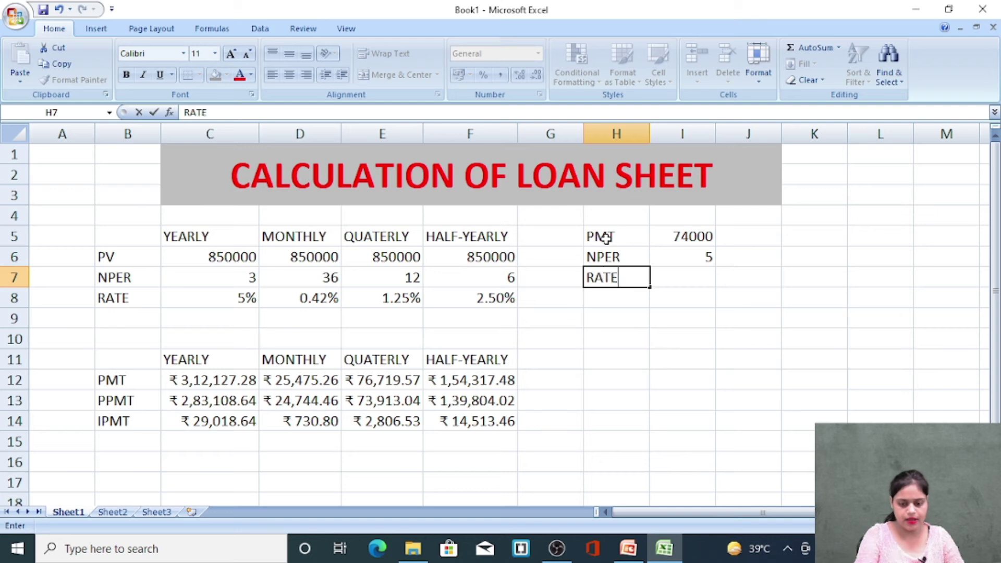
{"action": "key", "text": "Tab"}
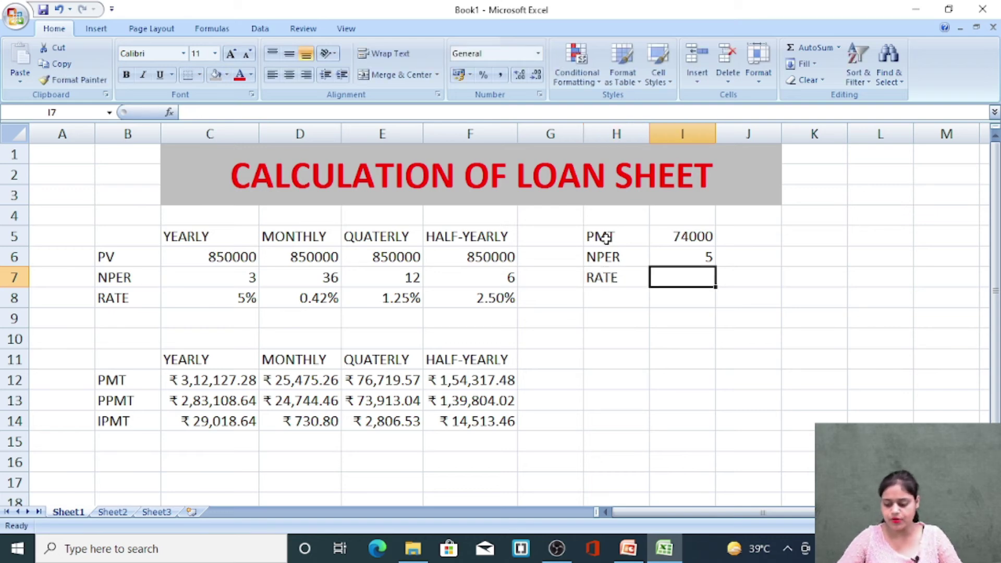
{"action": "type", "text": "2%"}
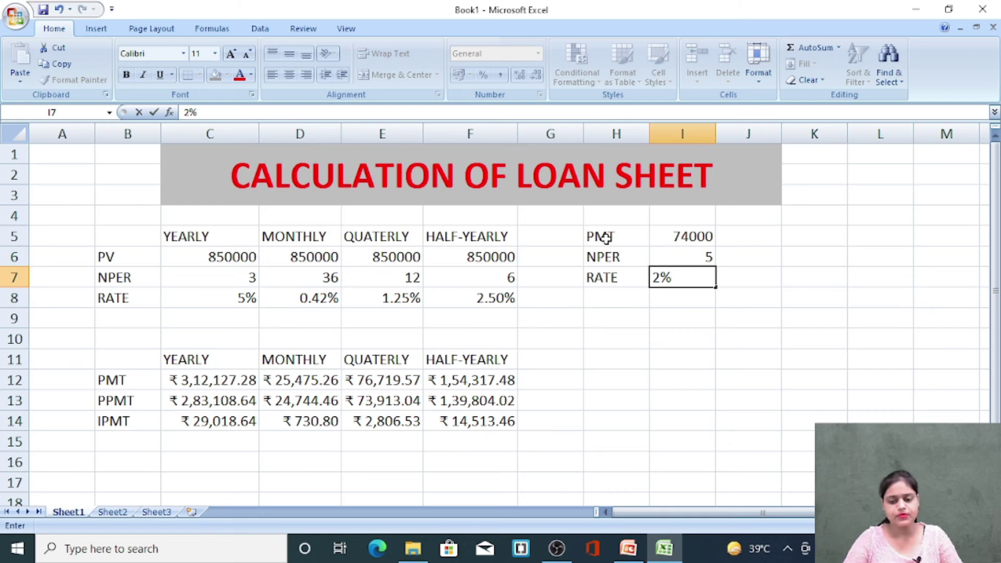
{"action": "key", "text": "Return"}
Step: Add the label PV in H9, leaving one blank row below the RATE entry
{"action": "key", "text": "Left"}
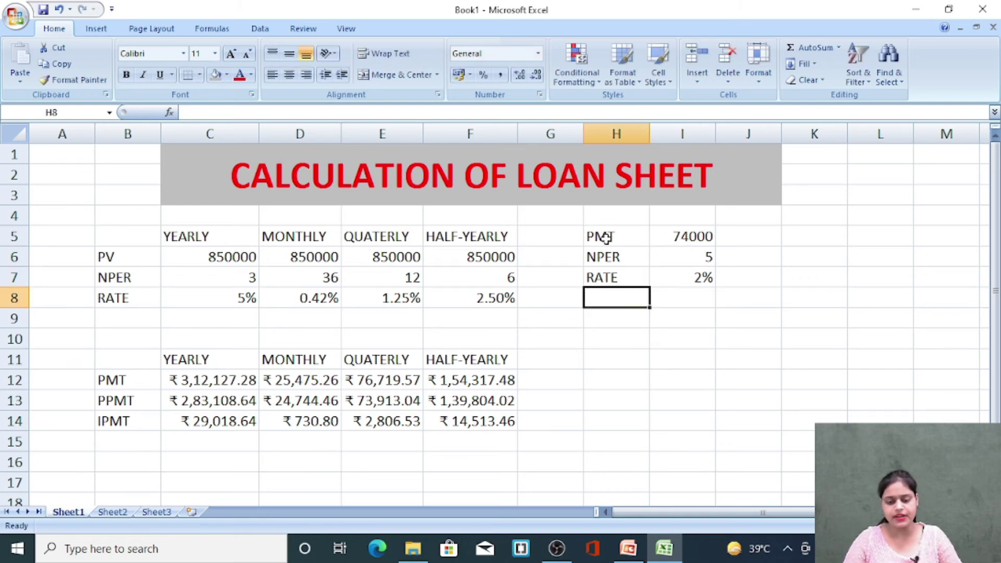
{"action": "key", "text": "Down"}
{"action": "type", "text": "PV"}
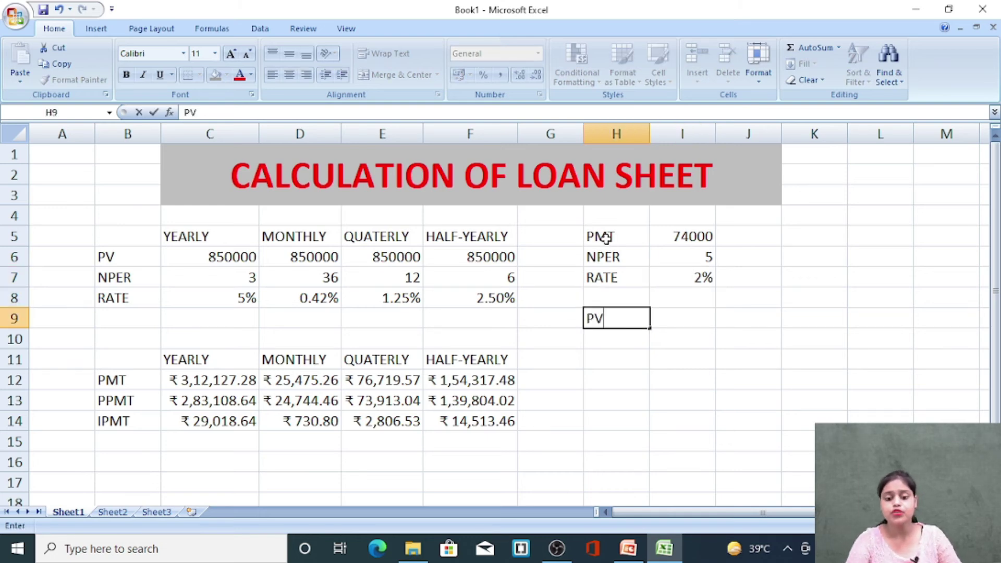
Step: Calculate the present value in I9 with the formula =PV(I7,I6,I5)
{"action": "key", "text": "Tab"}
{"action": "type", "text": "=PV"}
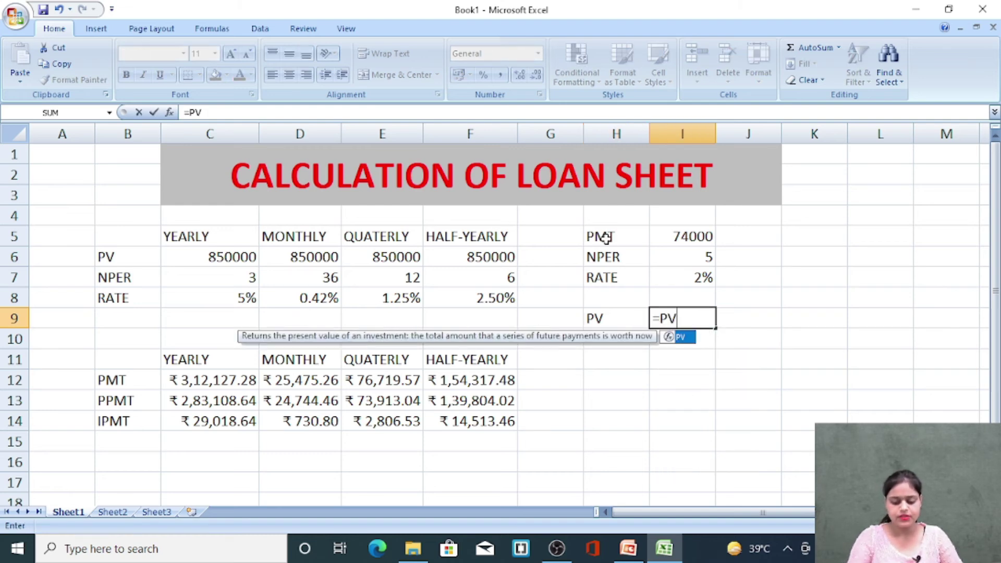
{"action": "type", "text": "("}
{"action": "key", "text": "Up"}
{"action": "key", "text": "Up"}
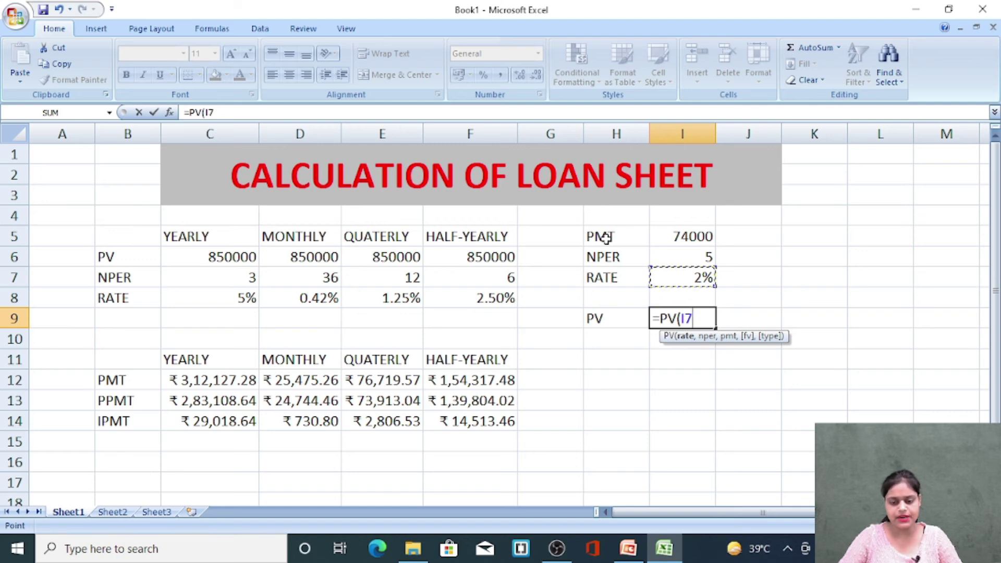
{"action": "type", "text": ","}
{"action": "key", "text": "Up"}
{"action": "key", "text": "Up"}
{"action": "key", "text": "Up"}
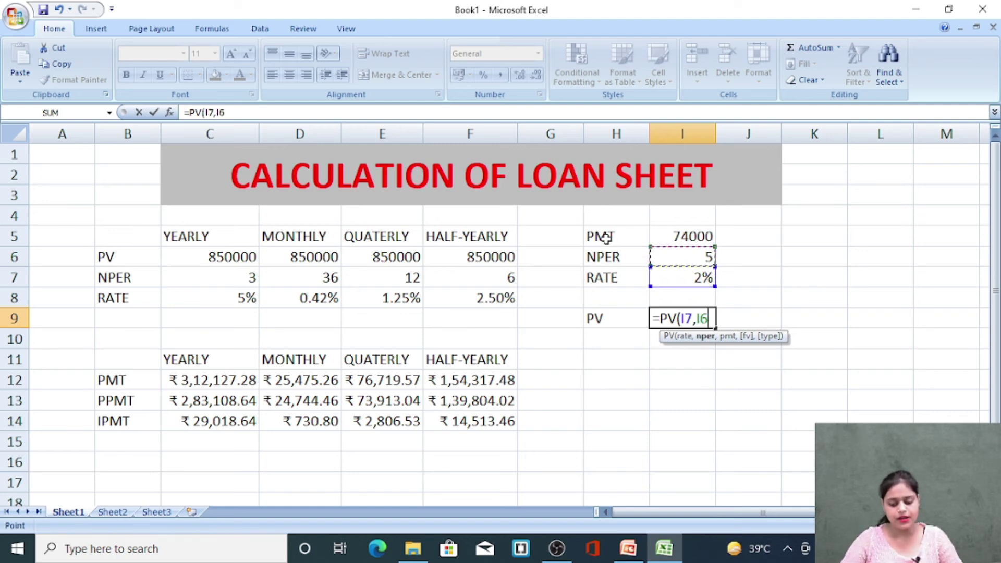
{"action": "type", "text": ","}
{"action": "key", "text": "Up"}
{"action": "key", "text": "Up"}
{"action": "key", "text": "Up"}
{"action": "key", "text": "Up"}
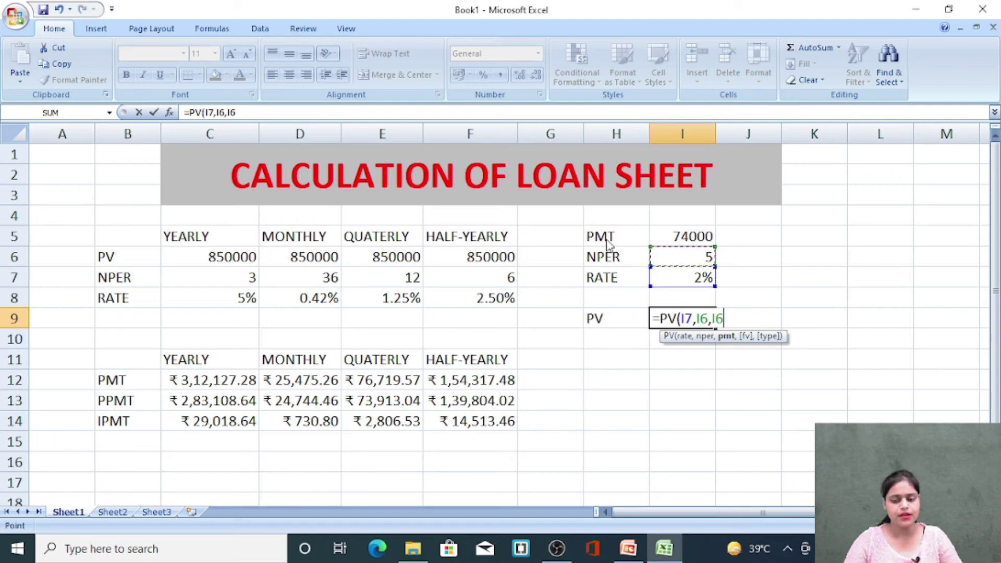
{"action": "type", "text": ")"}
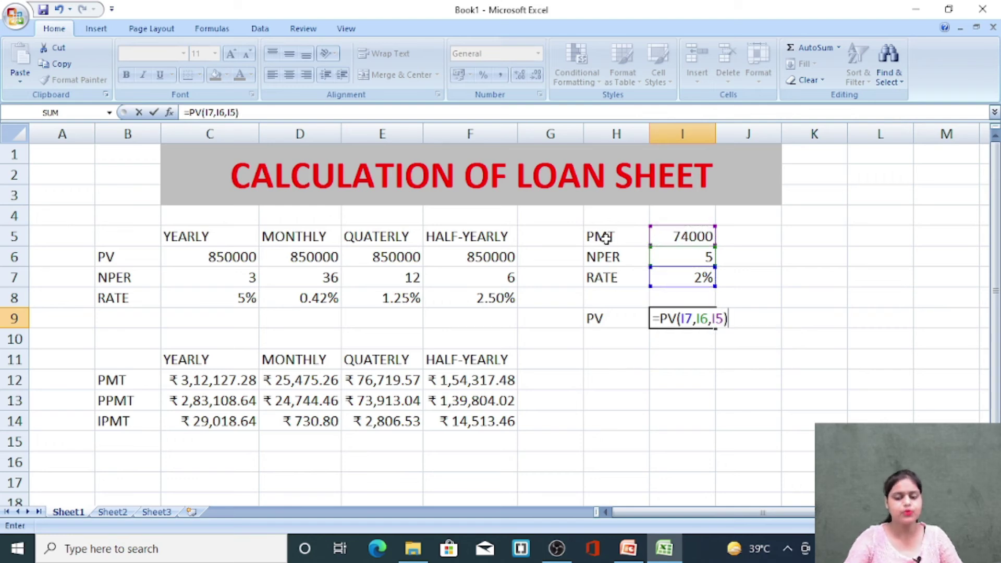
{"action": "key", "text": "Return"}
Step: Edit the present value formula in I9 to use a negative payment: =PV(I7,I6,-I5)
{"action": "key", "text": "Up"}
{"action": "key", "text": "F2"}
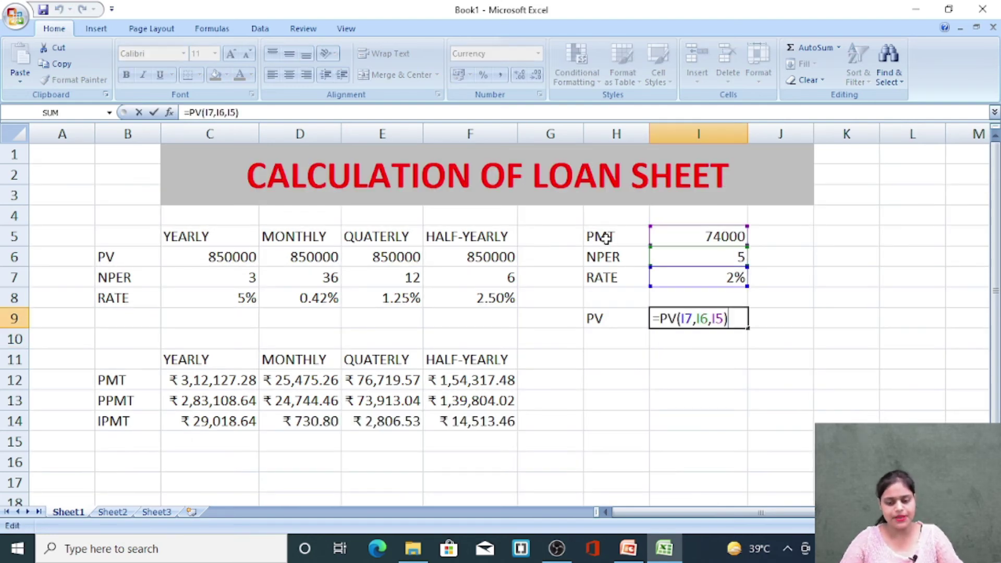
{"action": "key", "text": "Left"}
{"action": "key", "text": "Left"}
{"action": "key", "text": "Left"}
{"action": "type", "text": "-"}
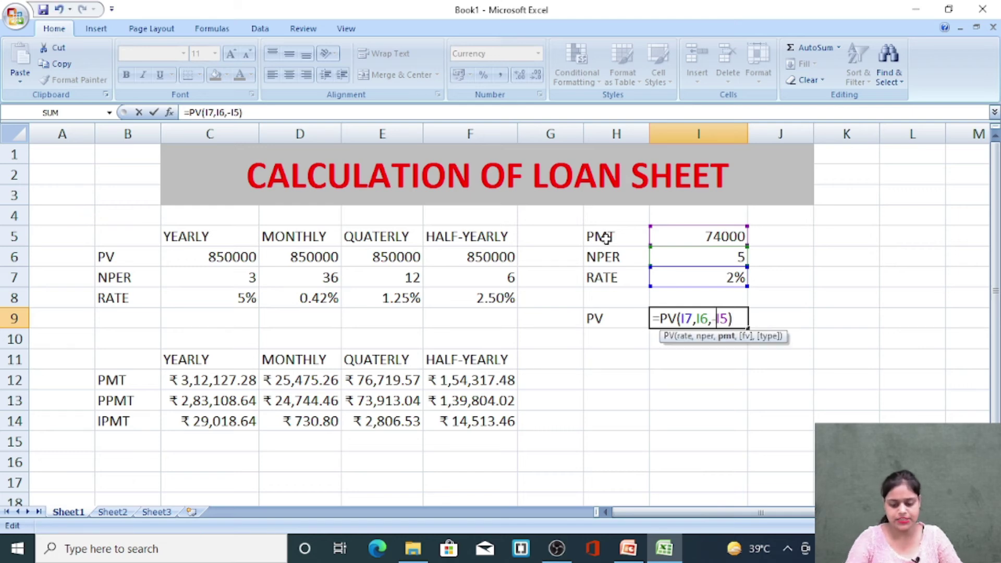
{"action": "key", "text": "Return"}
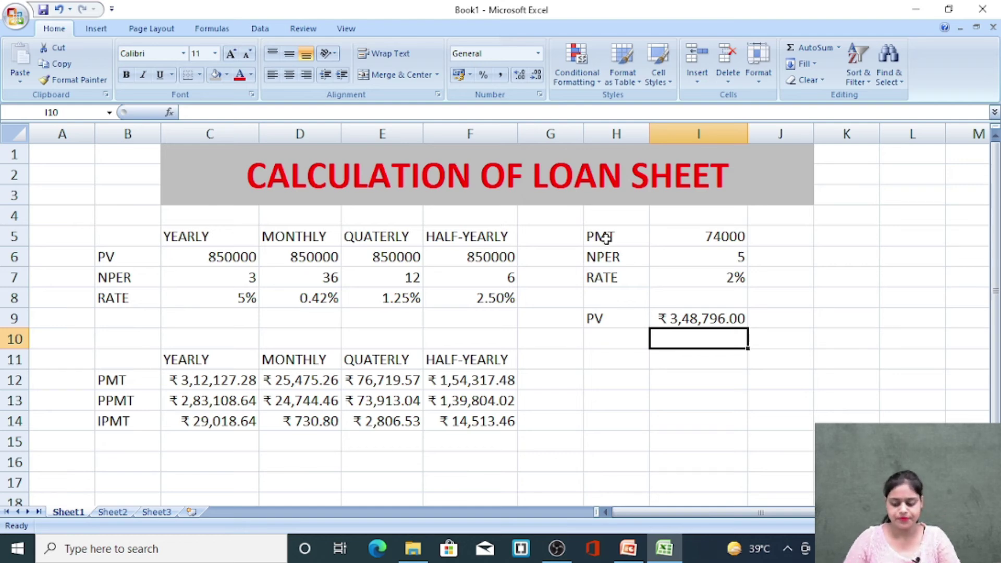
Step: Clear the NPER label and value in H6:I6 and undo the deletion
{"action": "key", "text": "Left"}
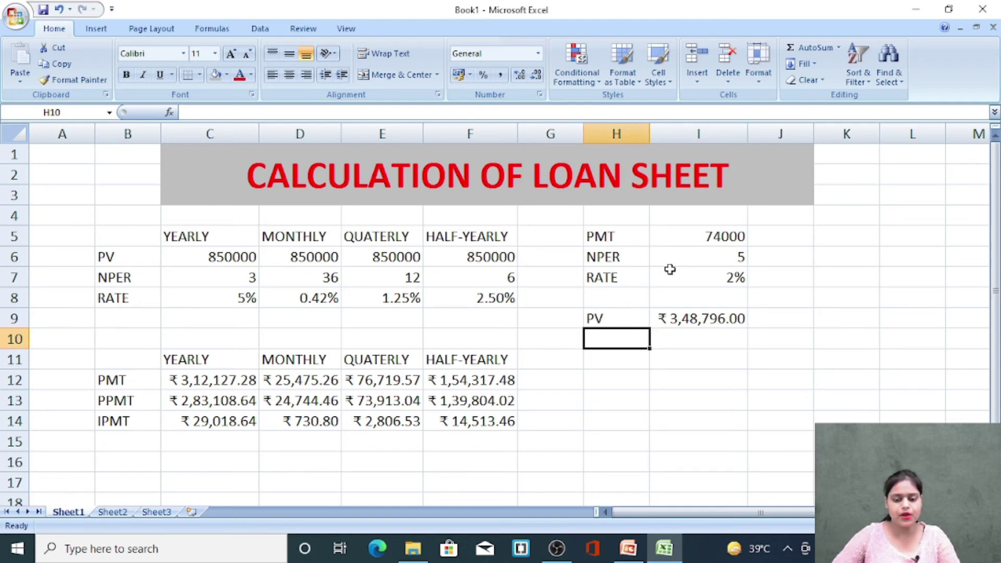
{"action": "left_click_drag", "start_coordinate": [607, 259], "coordinate": [681, 257]}
{"action": "key", "text": "Delete"}
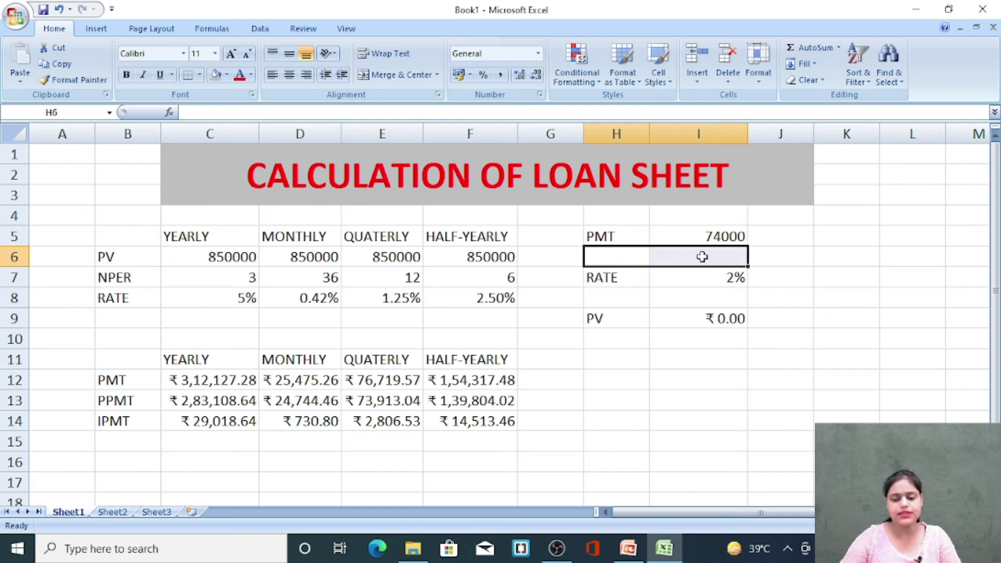
{"action": "key", "text": "ctrl+z"}
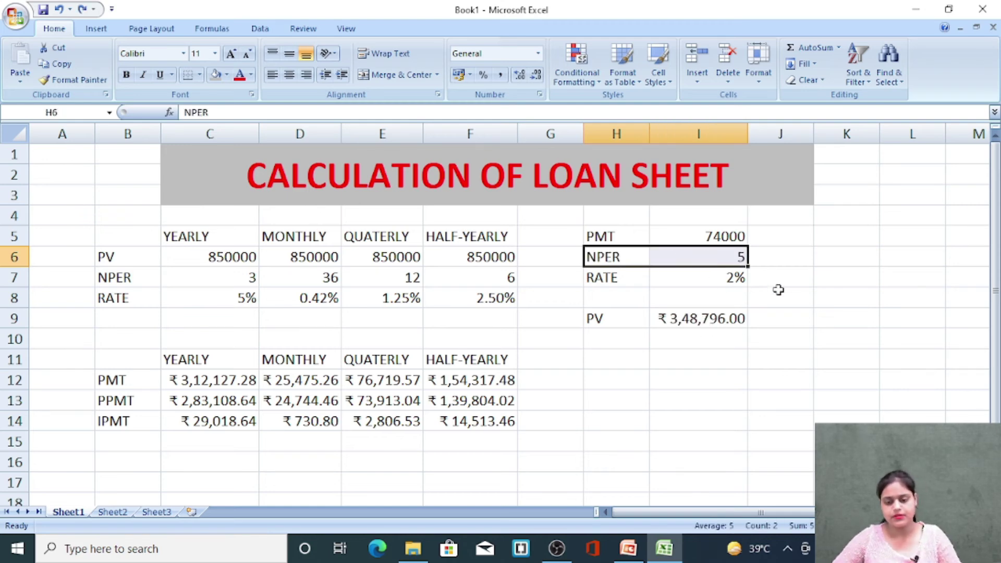
{"action": "left_click", "coordinate": [777, 284]}
{"action": "left_click", "coordinate": [817, 241]}
{"action": "left_click_drag", "start_coordinate": [658, 359], "coordinate": [615, 358]}
{"action": "left_click", "coordinate": [589, 338]}
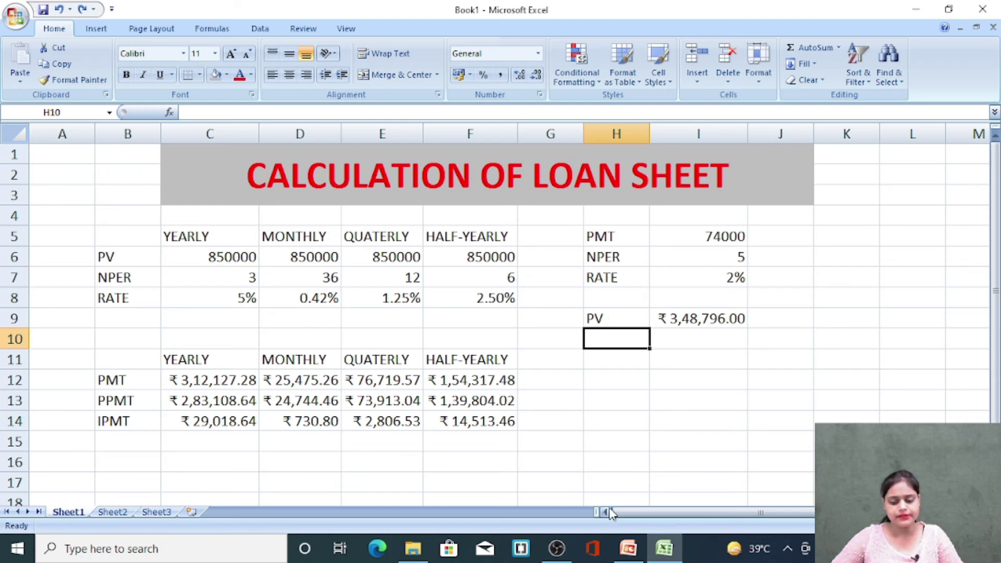
{"action": "left_click", "coordinate": [112, 511]}
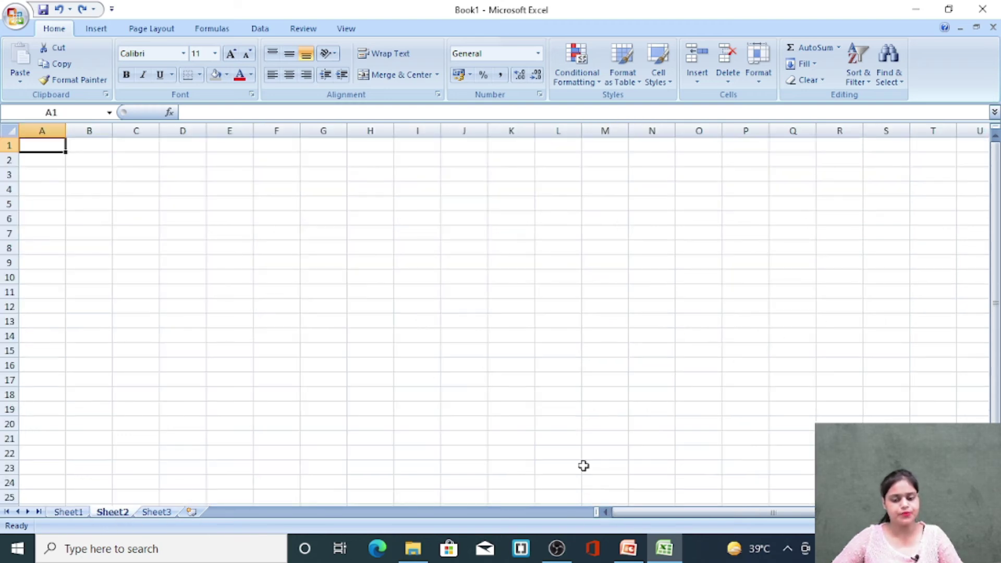
{"action": "left_click", "coordinate": [66, 512]}
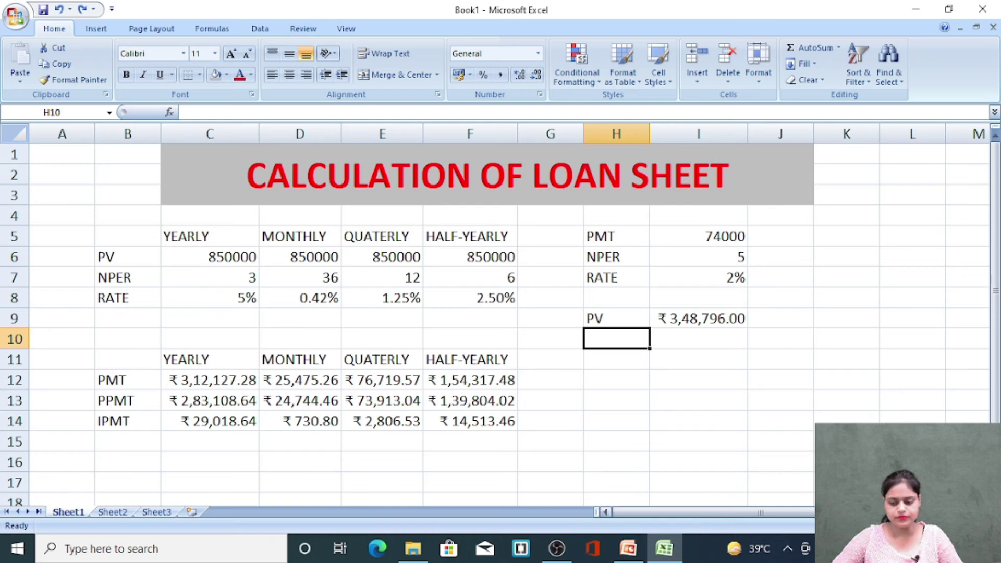
Step: Start another input block with the label PV in H12 and the value 741000 in I12
{"action": "scroll", "coordinate": [495, 323], "scroll_direction": "down", "scroll_amount": 2}
{"action": "scroll", "coordinate": [594, 313], "scroll_direction": "down", "scroll_amount": 1}
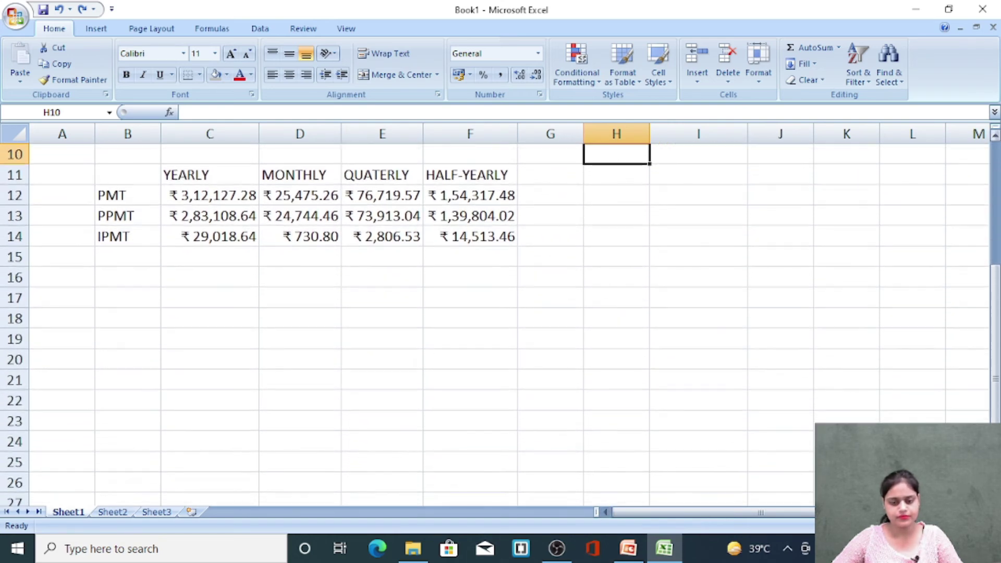
{"action": "left_click", "coordinate": [596, 194]}
{"action": "type", "text": "PV"}
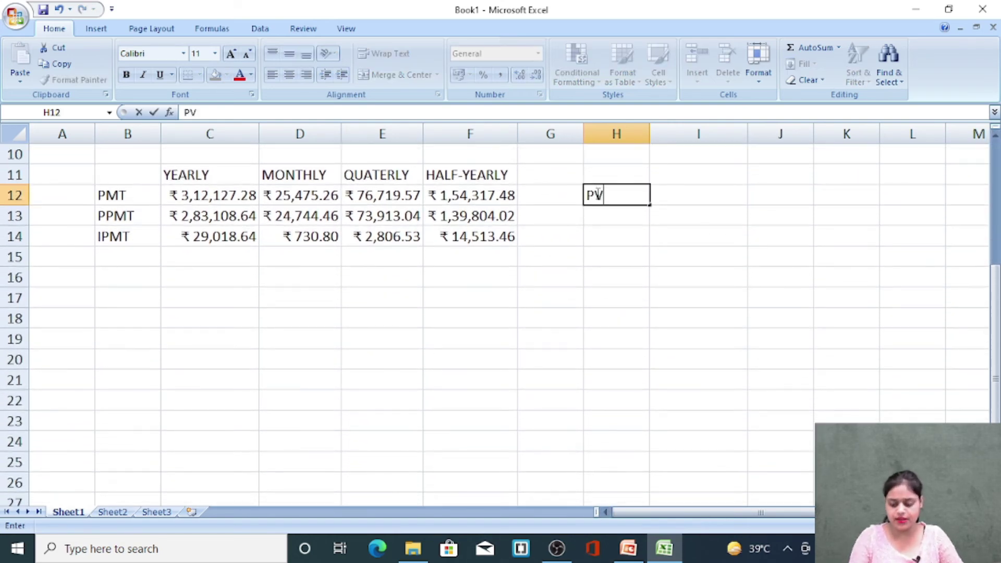
{"action": "key", "text": "Tab"}
{"action": "type", "text": "741000"}
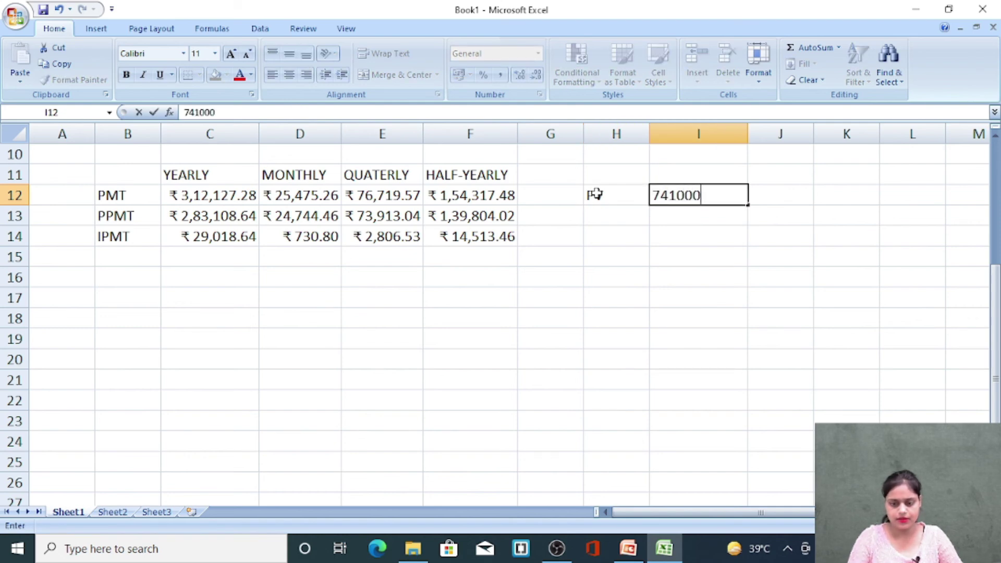
{"action": "key", "text": "Return"}
{"action": "key", "text": "shift+F10"}
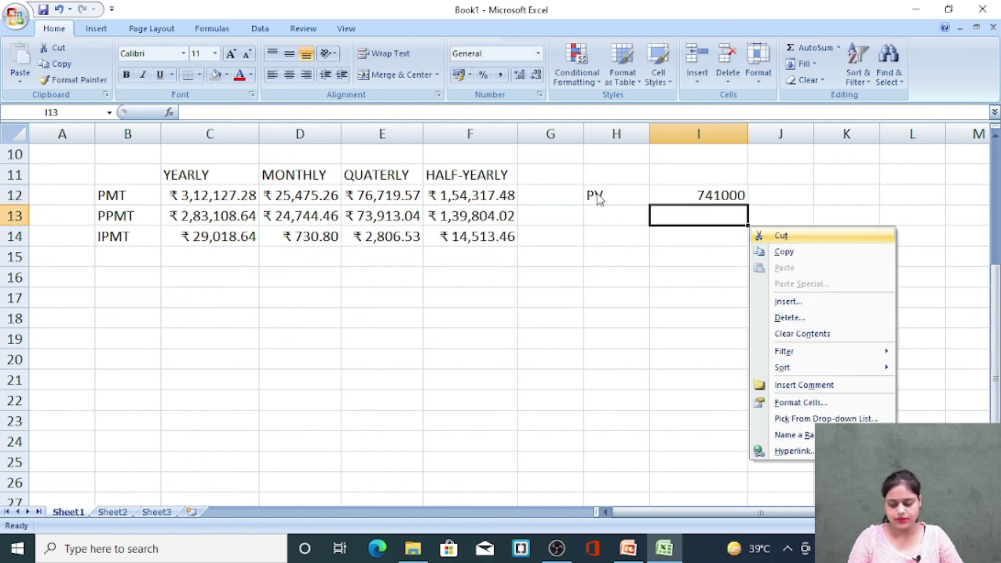
Step: Add the label RATE in H13 with the value 2% in I13
{"action": "left_click", "coordinate": [599, 213]}
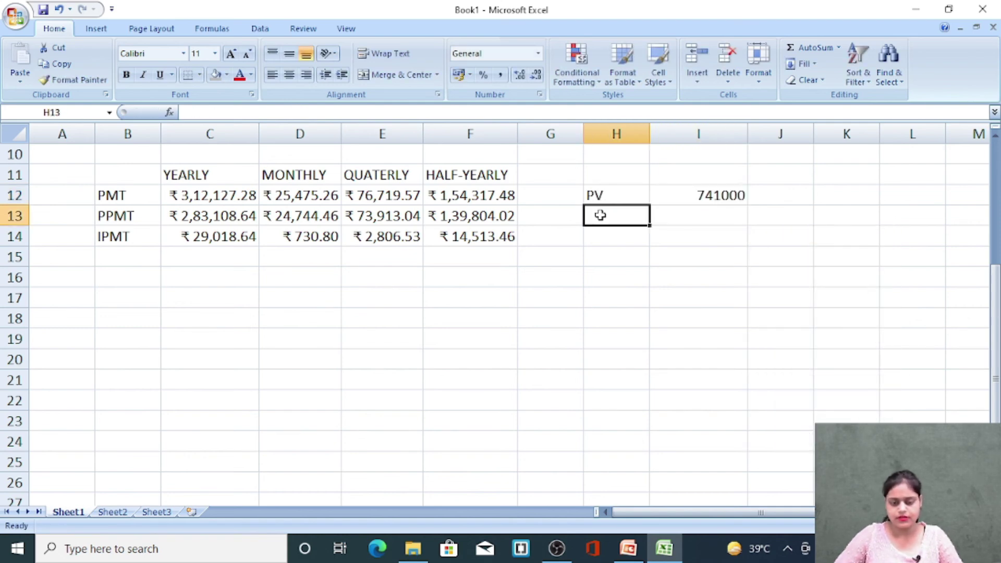
{"action": "type", "text": "RATE"}
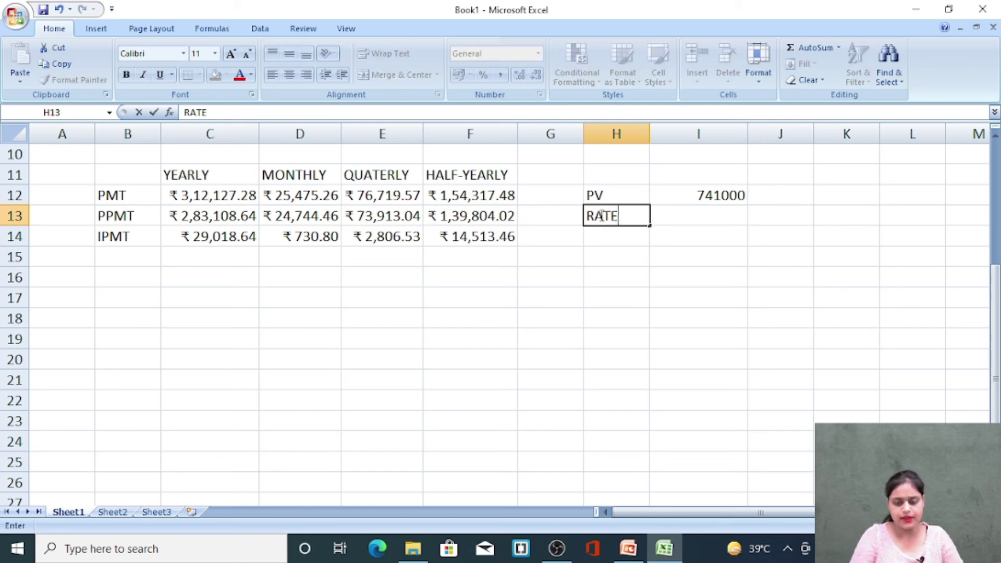
{"action": "key", "text": "Tab"}
{"action": "type", "text": "2%^"}
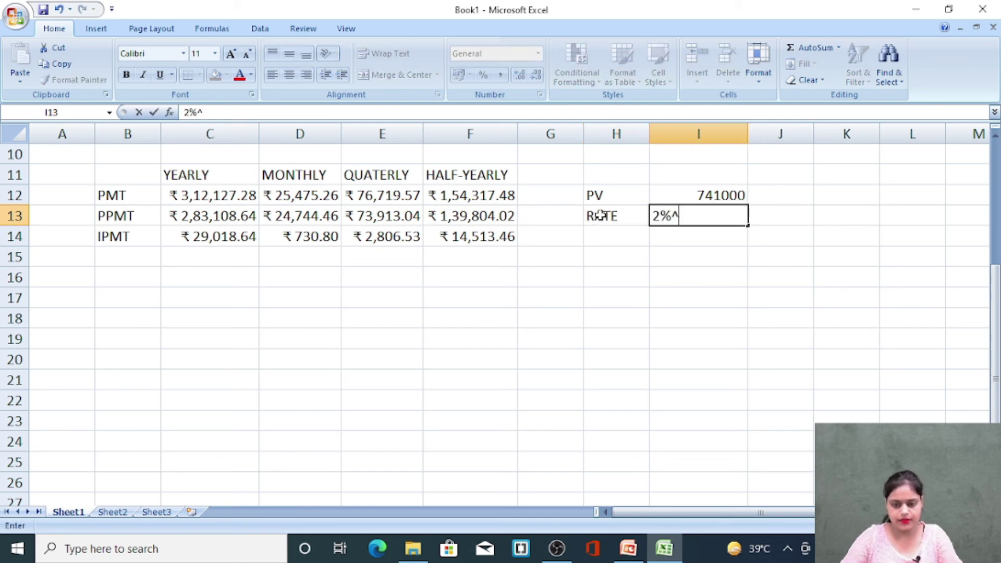
{"action": "key", "text": "BackSpace"}
{"action": "key", "text": "Return"}
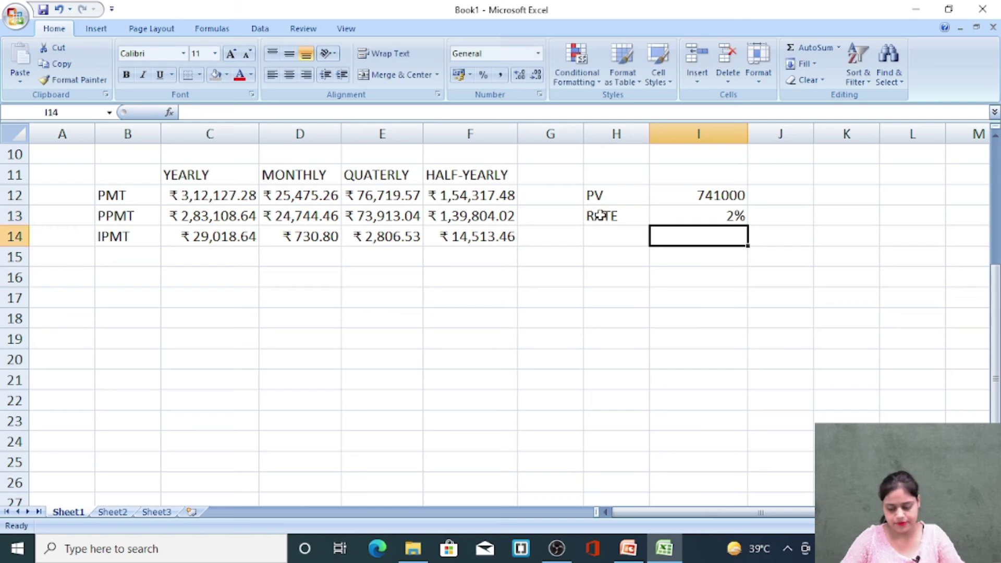
Step: Add the label PMT in H14 with the value 5200 in I14
{"action": "key", "text": "Left"}
{"action": "type", "text": "PMT"}
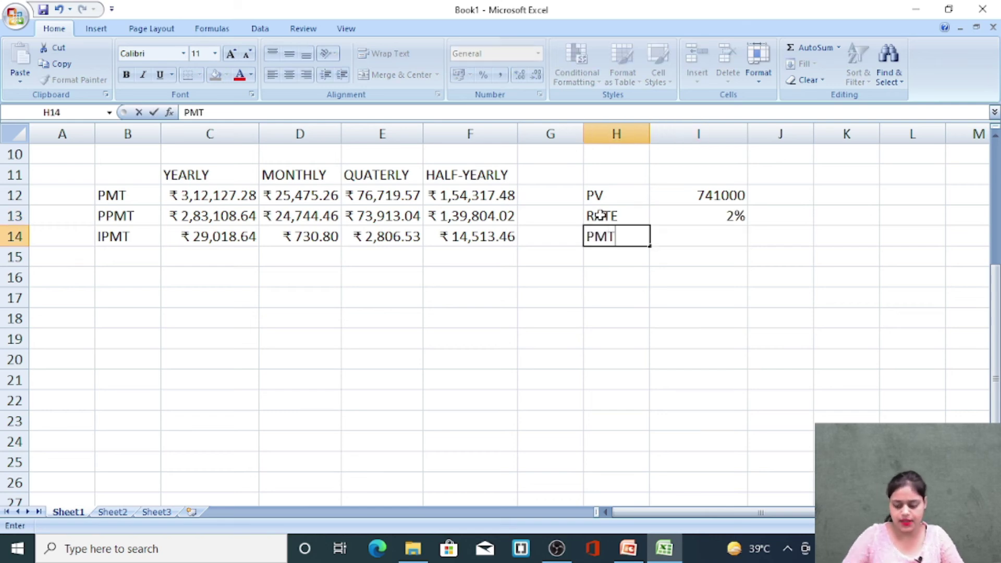
{"action": "key", "text": "Tab"}
{"action": "type", "text": "5200"}
{"action": "key", "text": "Return"}
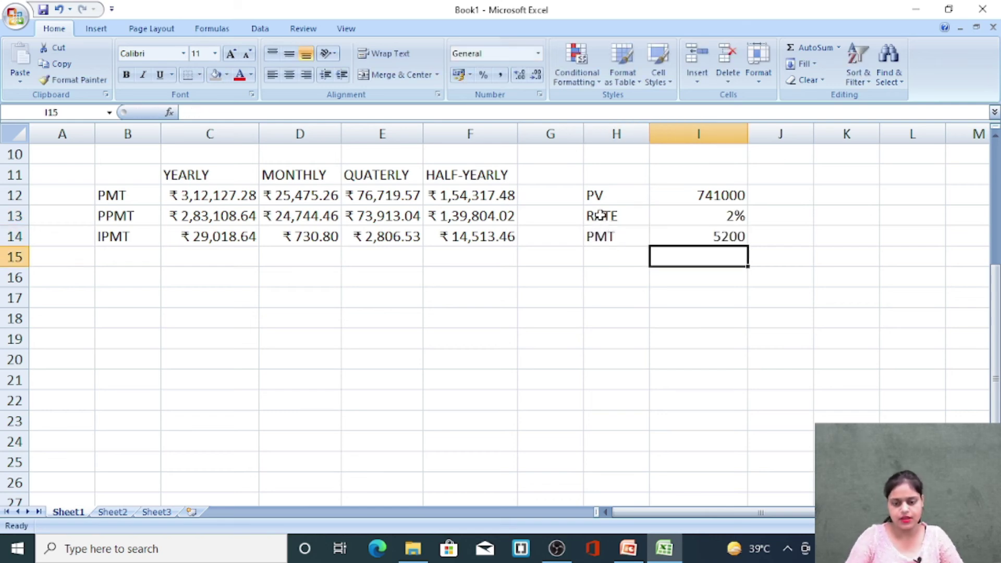
Step: Add the label NPER in H15
{"action": "key", "text": "Left"}
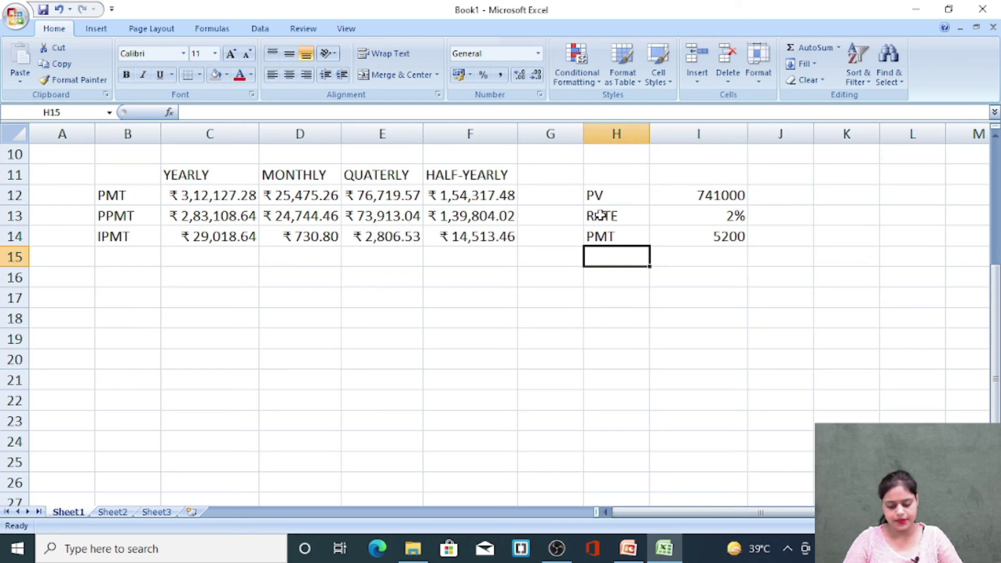
{"action": "type", "text": "NPER"}
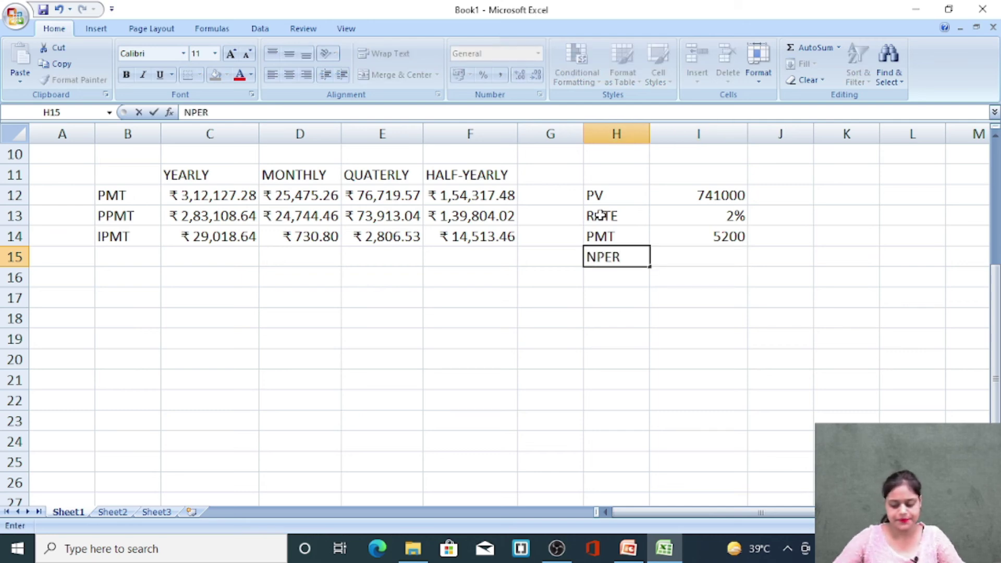
{"action": "key", "text": "Tab"}
Step: Try calculating the number of periods in I15 with a negative present value: =NPER(I13,I14,-I12)
{"action": "type", "text": "="}
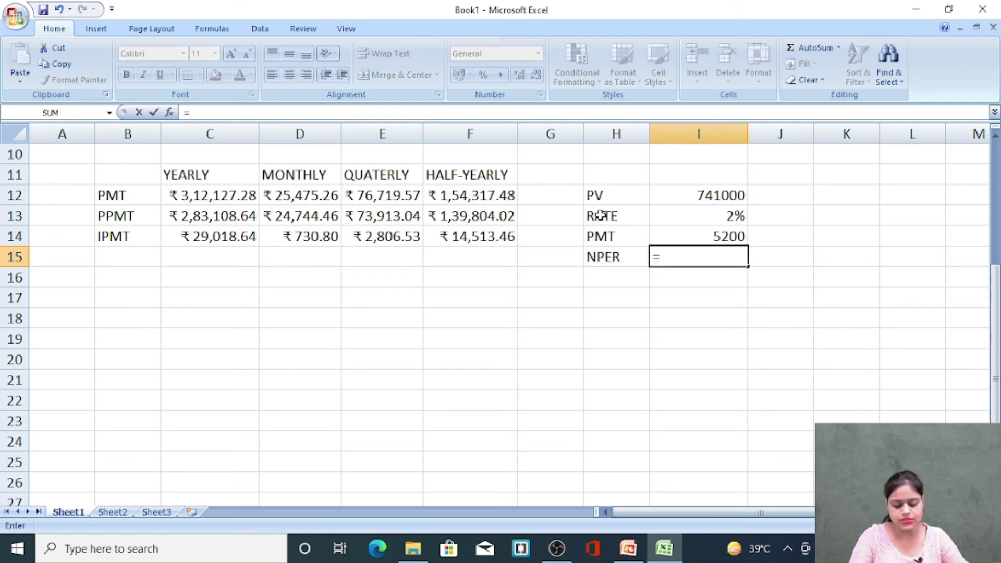
{"action": "type", "text": "NPER("}
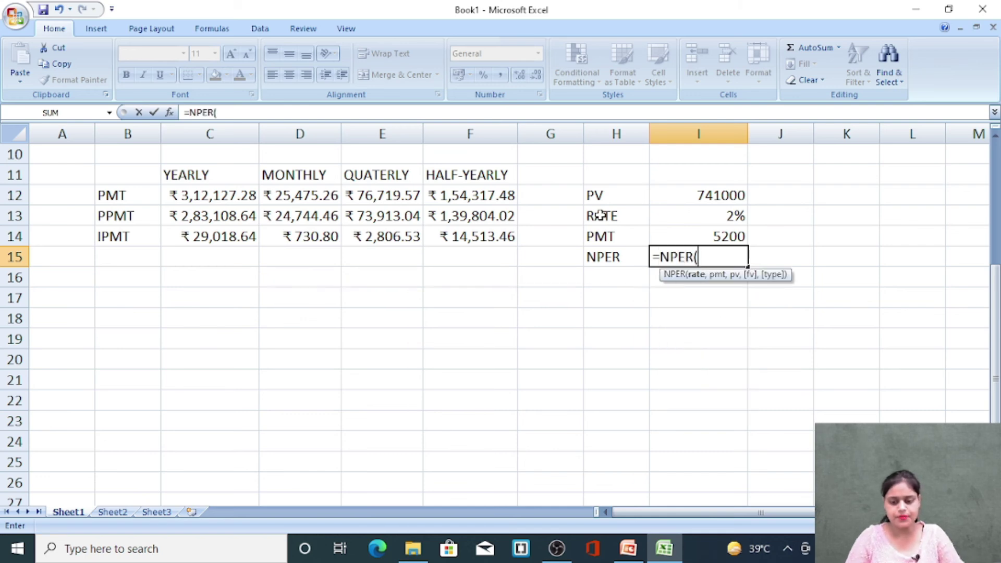
{"action": "key", "text": "Up"}
{"action": "key", "text": "Up"}
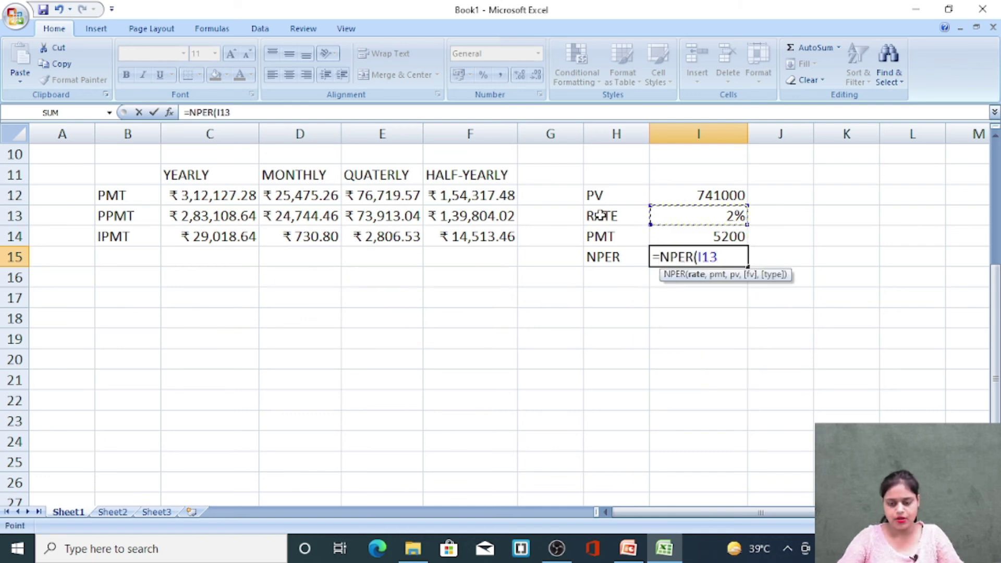
{"action": "type", "text": ","}
{"action": "key", "text": "Up"}
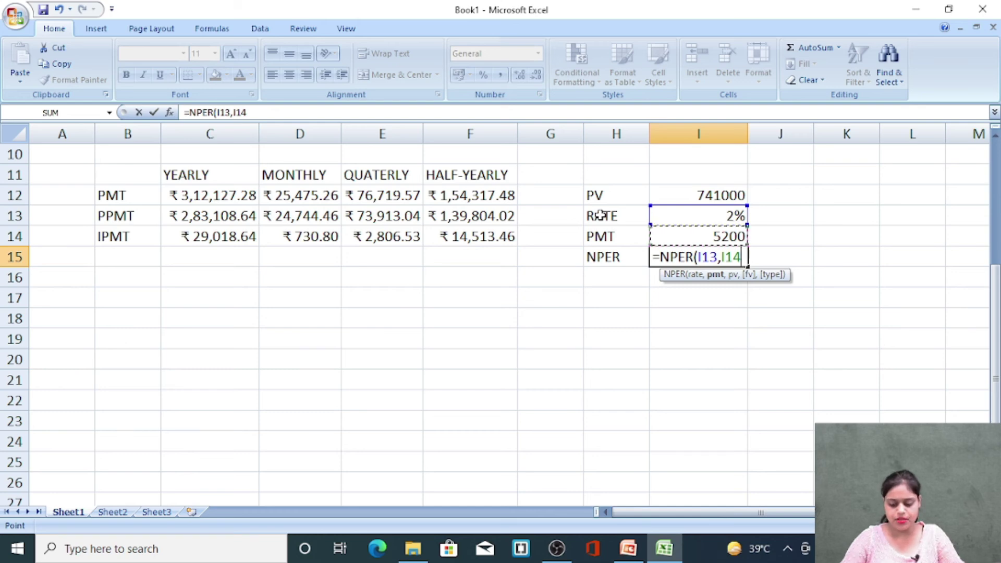
{"action": "type", "text": ",-"}
{"action": "key", "text": "Up"}
{"action": "key", "text": "Up"}
{"action": "key", "text": "Up"}
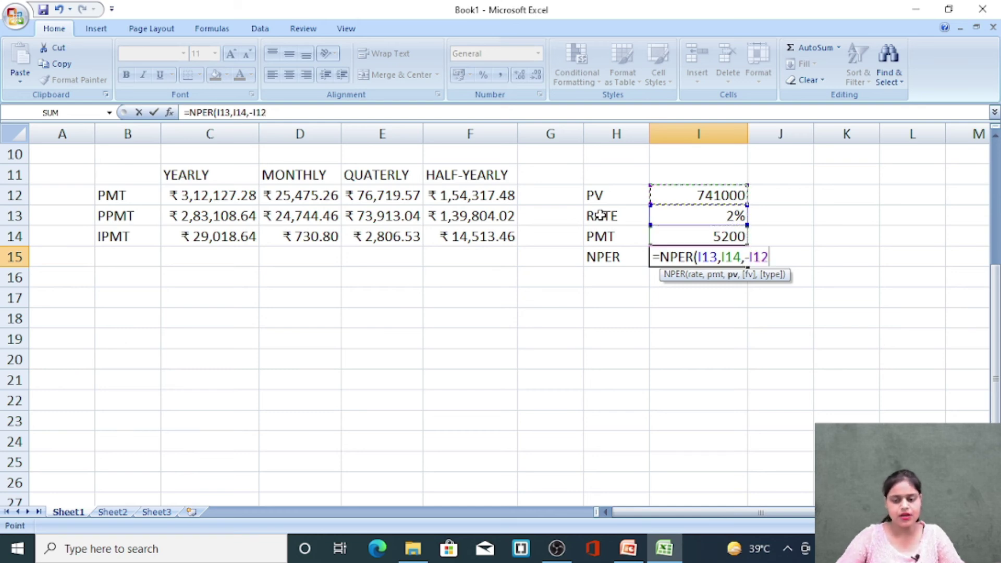
{"action": "type", "text": ")"}
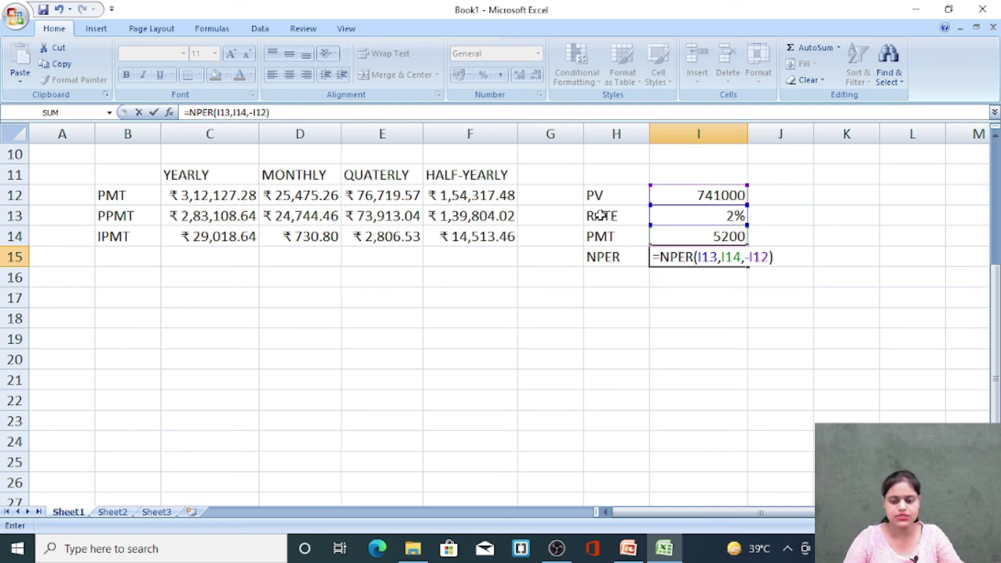
{"action": "key", "text": "Return"}
{"action": "key", "text": "Up"}
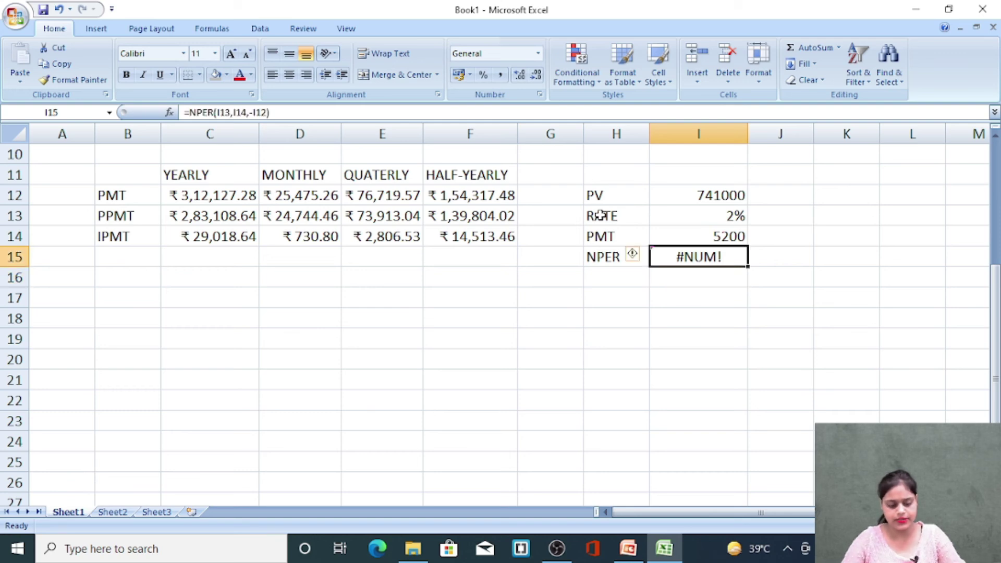
Step: Rebuild the arguments of the I15 formula with a positive present value: =NPER(I13,I14,I12)
{"action": "key", "text": "F2"}
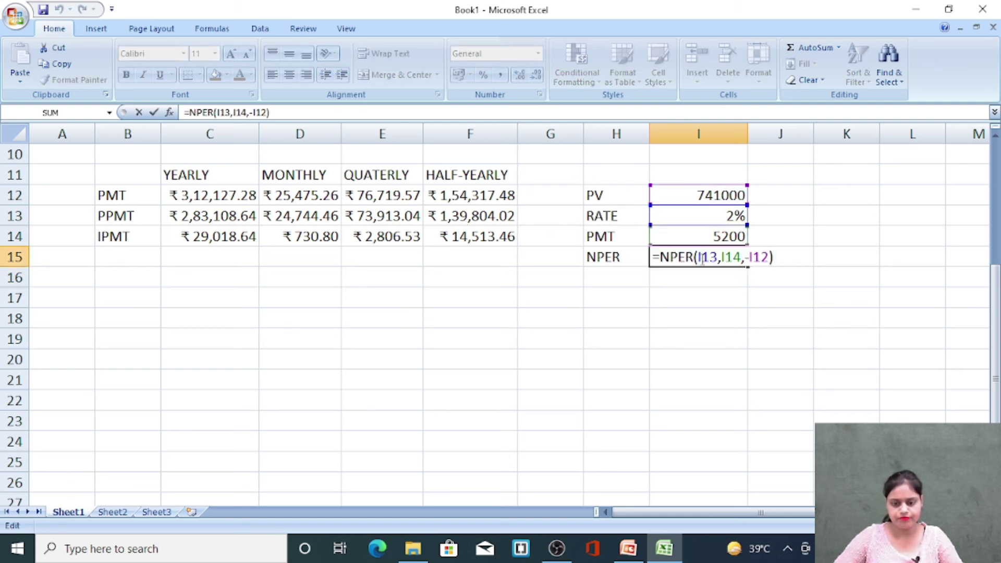
{"action": "left_click", "coordinate": [771, 259]}
{"action": "key", "text": "BackSpace"}
{"action": "key", "text": "BackSpace"}
{"action": "key", "text": "BackSpace"}
{"action": "key", "text": "BackSpace"}
{"action": "key", "text": "BackSpace"}
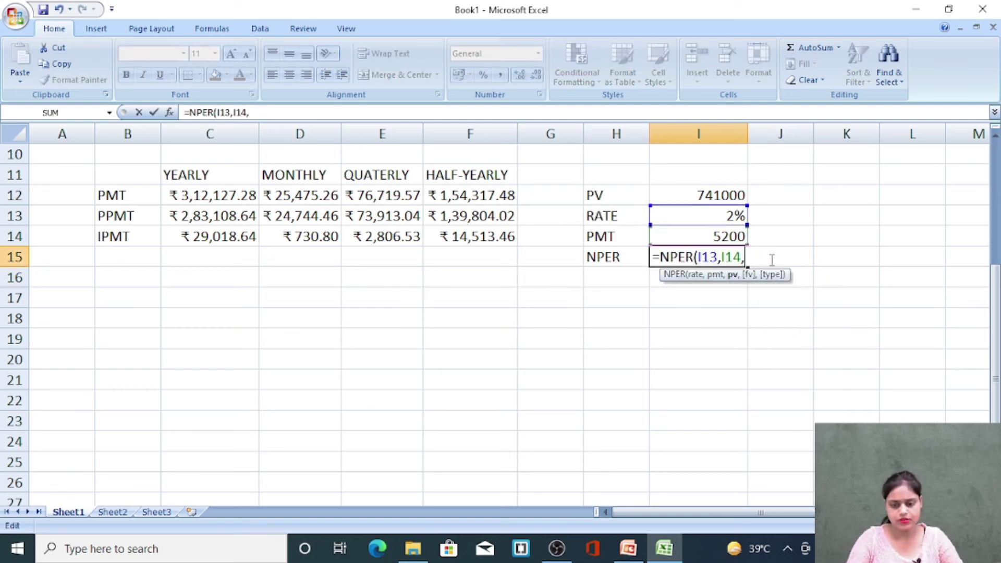
{"action": "key", "text": "BackSpace"}
{"action": "key", "text": "BackSpace"}
{"action": "key", "text": "BackSpace"}
{"action": "key", "text": "BackSpace"}
{"action": "key", "text": "BackSpace"}
{"action": "key", "text": "BackSpace"}
{"action": "key", "text": "BackSpace"}
{"action": "key", "text": "BackSpace"}
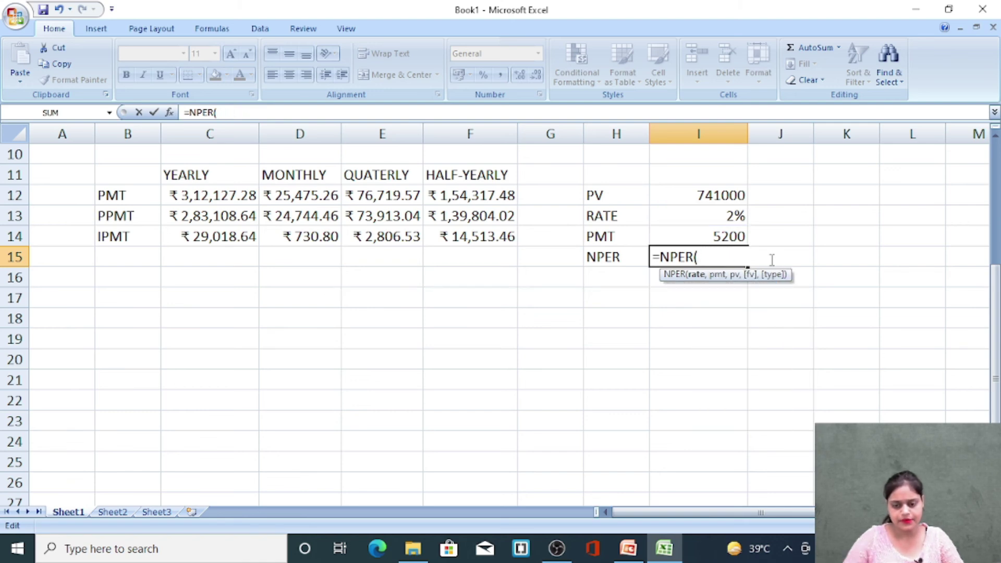
{"action": "left_click", "coordinate": [693, 221]}
{"action": "type", "text": ","}
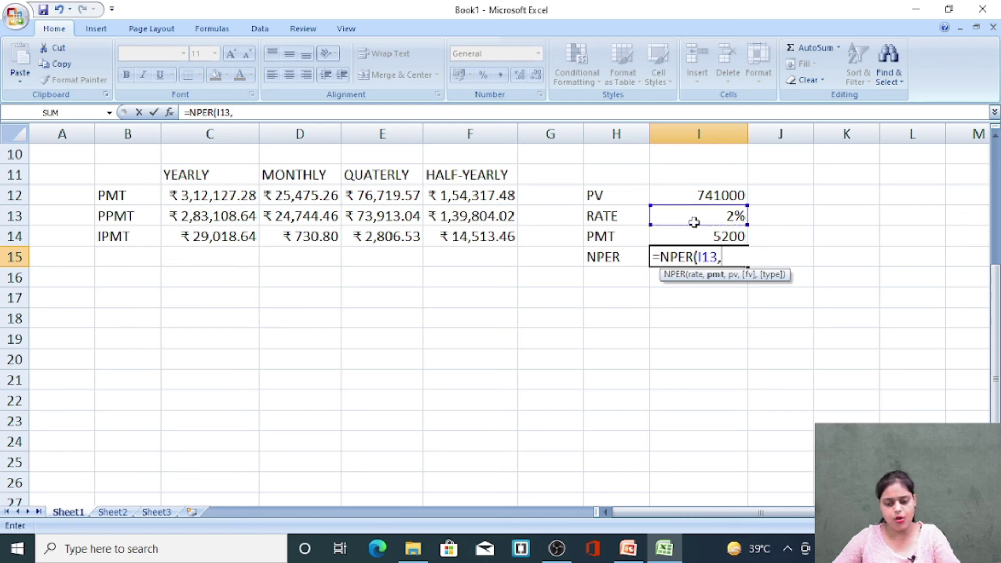
{"action": "left_click", "coordinate": [719, 238]}
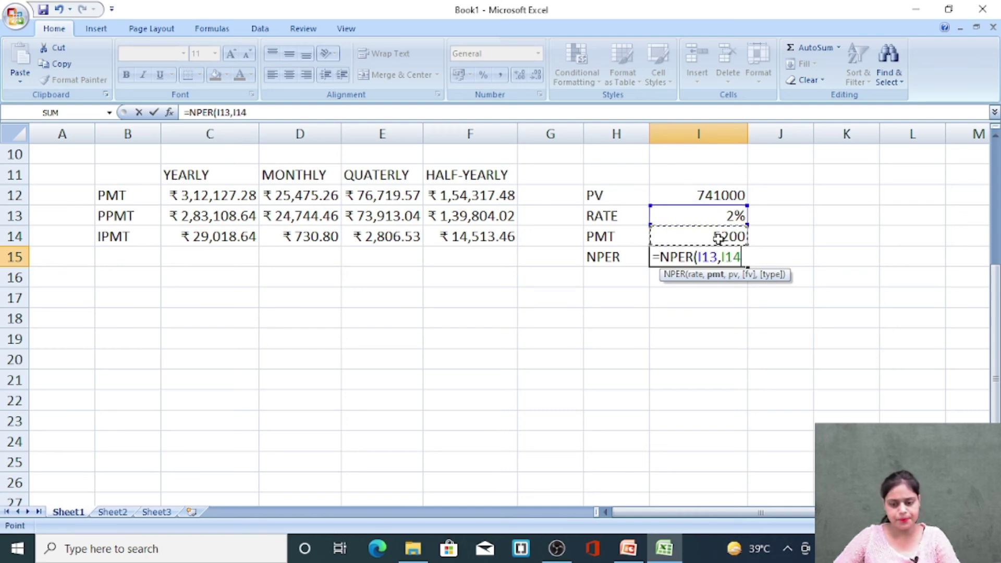
{"action": "type", "text": ","}
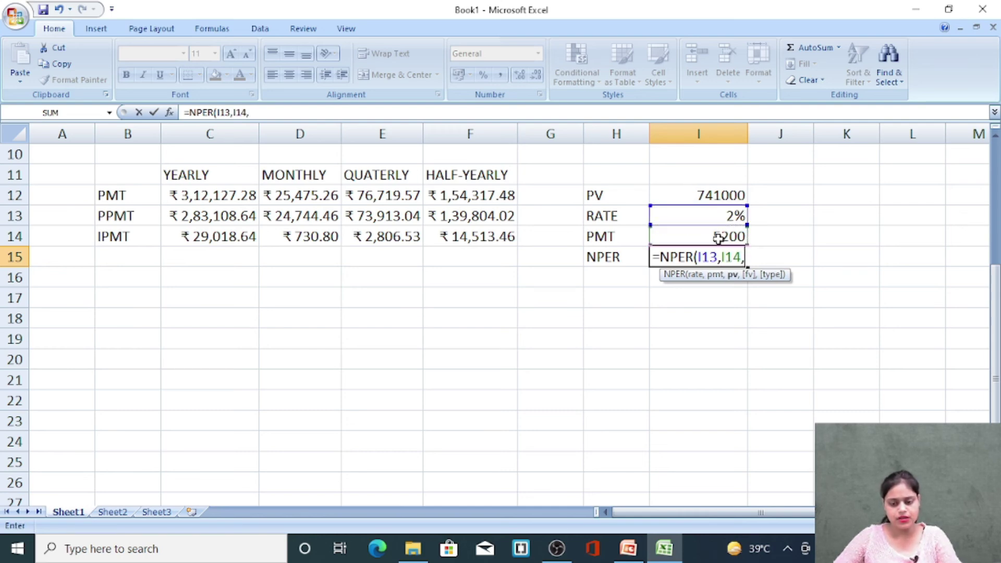
{"action": "left_click", "coordinate": [720, 196]}
{"action": "type", "text": ")"}
{"action": "key", "text": "Return"}
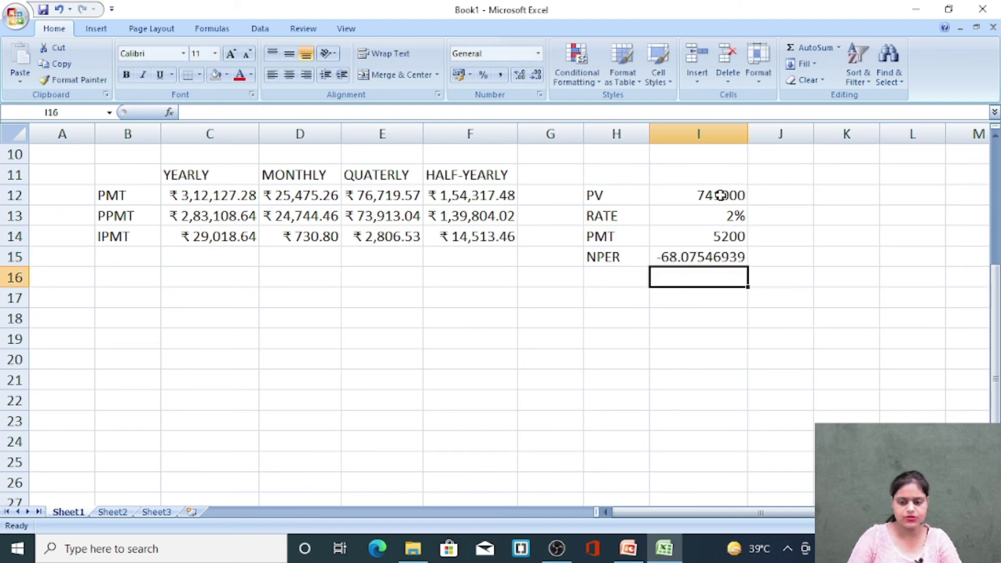
Step: Try the I15 formula again with a minus sign before the present value: =NPER(I13,I14,-I12)
{"action": "left_click_drag", "start_coordinate": [686, 232], "coordinate": [676, 263]}
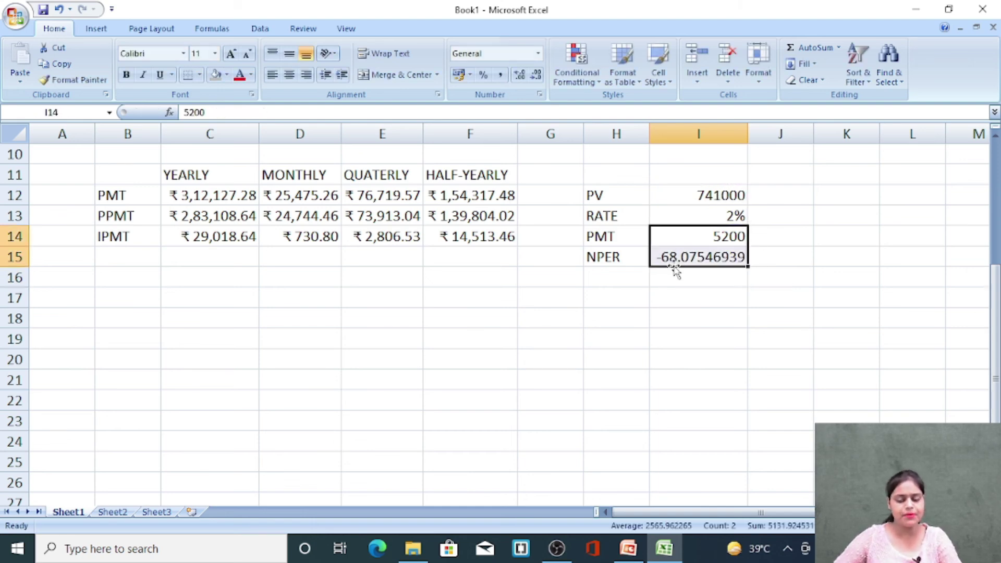
{"action": "left_click", "coordinate": [683, 255]}
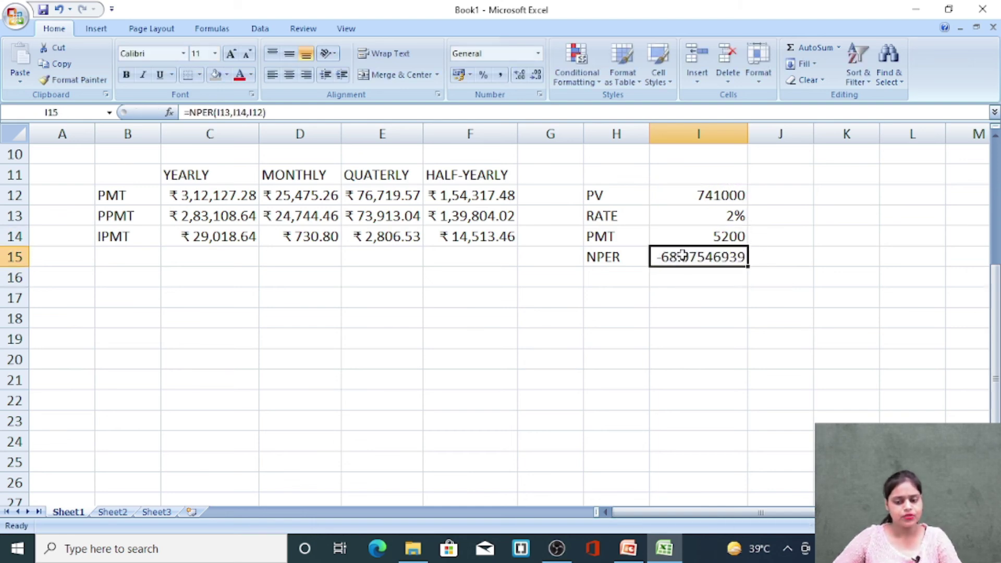
{"action": "double_click", "coordinate": [683, 255]}
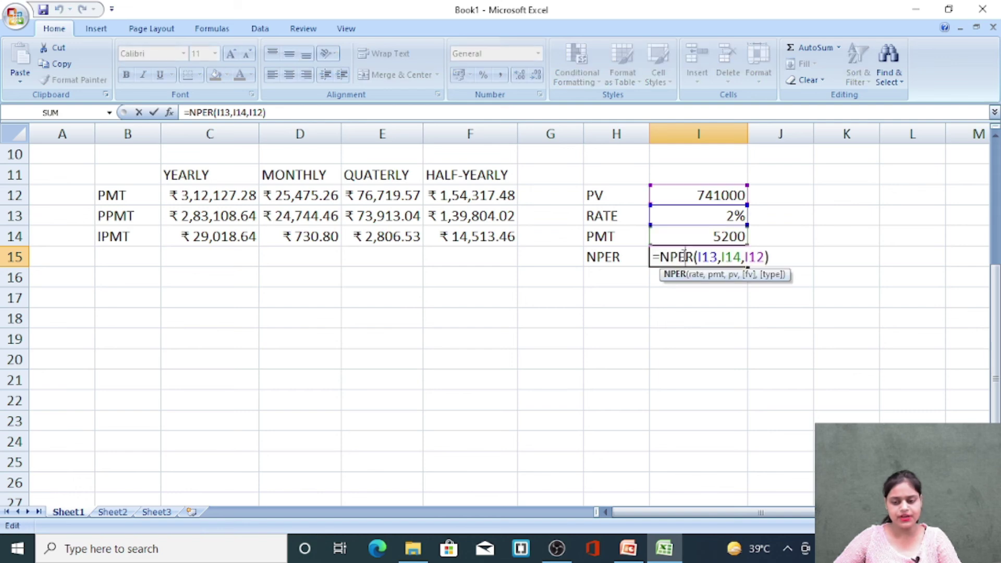
{"action": "left_click", "coordinate": [745, 256]}
{"action": "type", "text": "-"}
{"action": "key", "text": "Return"}
Step: Remove the minus sign before I12 from the NPER formula in I15
{"action": "left_click", "coordinate": [722, 257]}
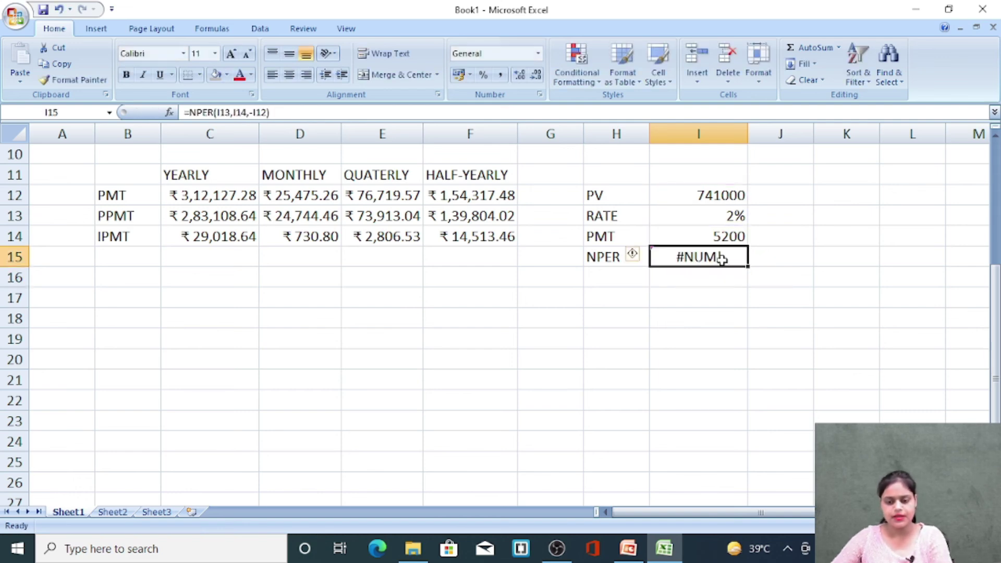
{"action": "double_click", "coordinate": [732, 256]}
{"action": "left_click", "coordinate": [749, 256]}
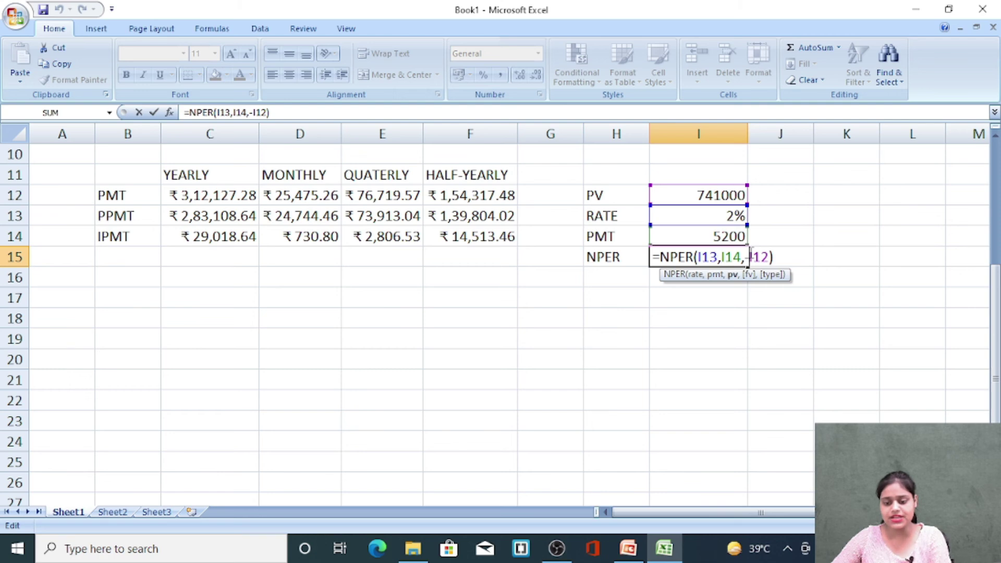
{"action": "key", "text": "BackSpace"}
{"action": "key", "text": "Return"}
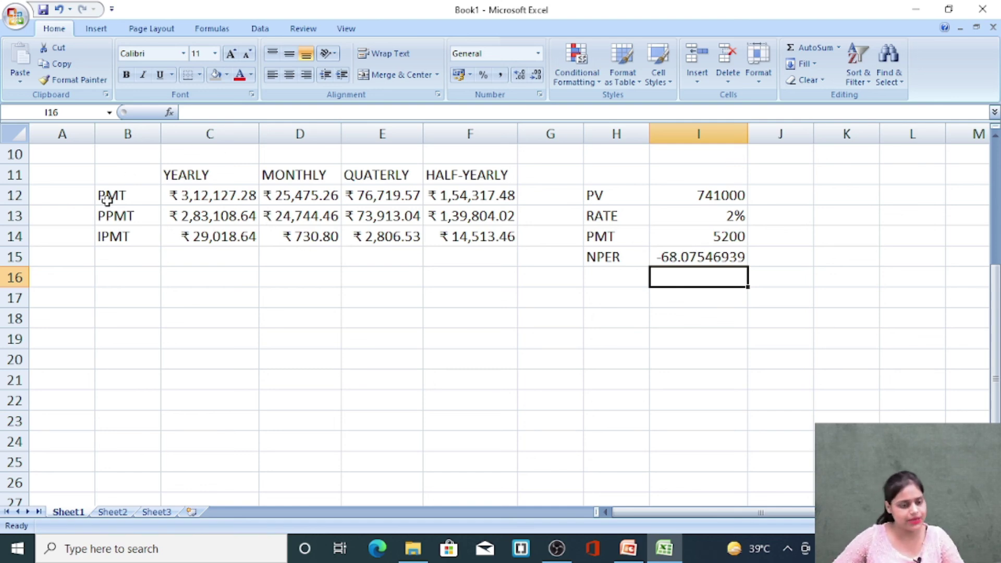
{"action": "left_click", "coordinate": [193, 270]}
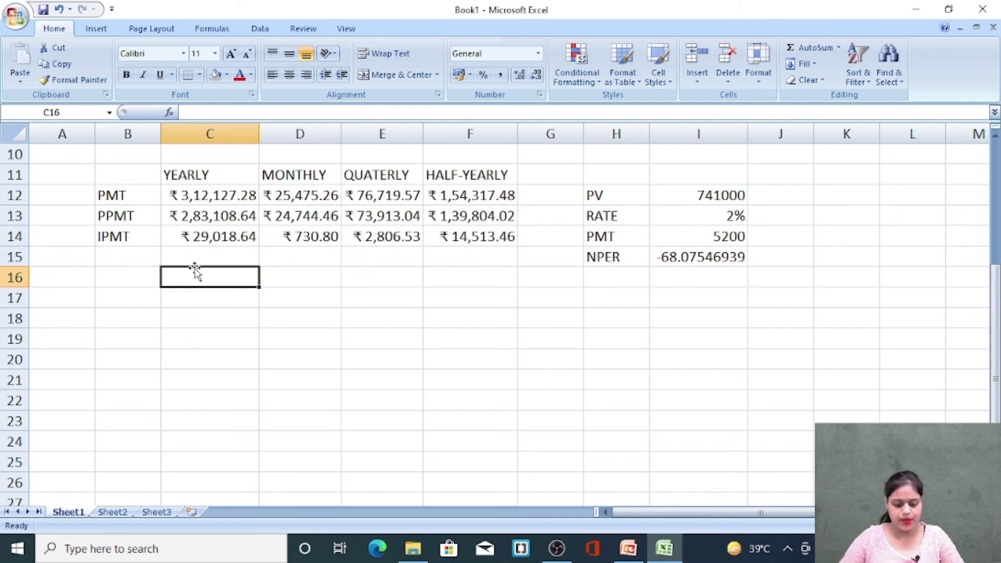
{"action": "type", "text": "N PER"}
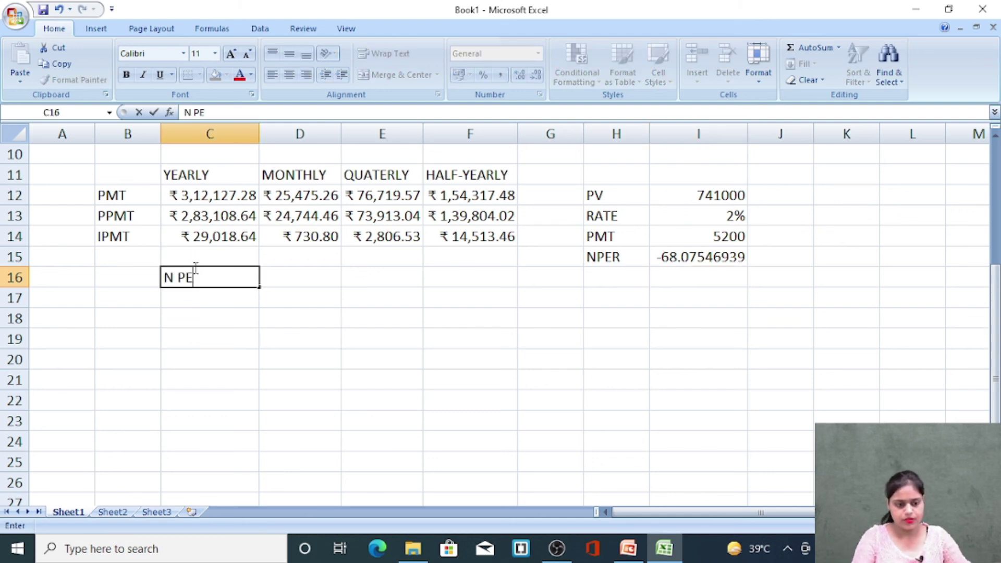
{"action": "key", "text": "BackSpace"}
{"action": "key", "text": "BackSpace"}
{"action": "key", "text": "BackSpace"}
{"action": "key", "text": "BackSpace"}
{"action": "key", "text": "BackSpace"}
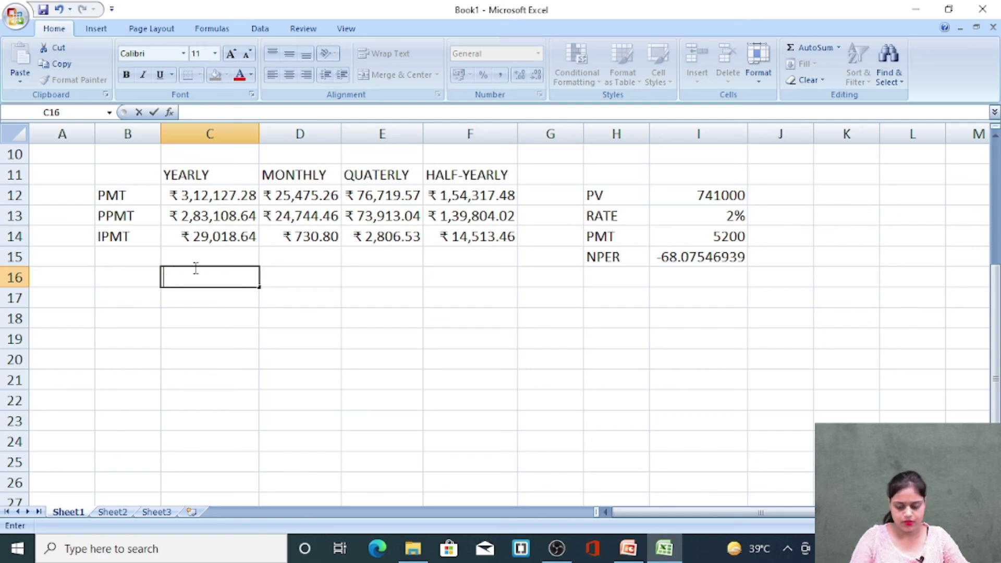
Step: Add the label NPER in B16 below the PMT, PPMT and IPMT rows
{"action": "key", "text": "Left"}
{"action": "type", "text": "NPER"}
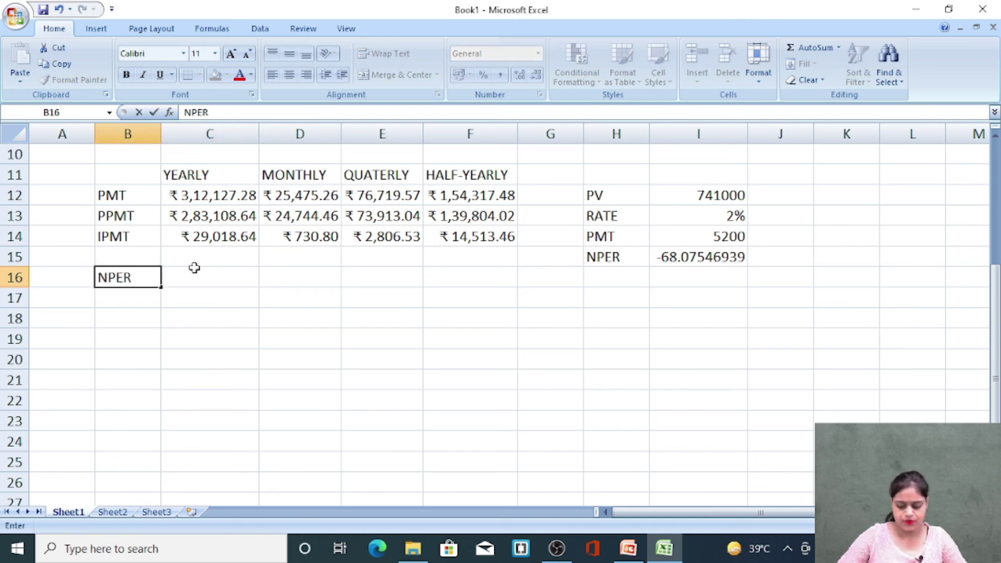
{"action": "left_click", "coordinate": [194, 268]}
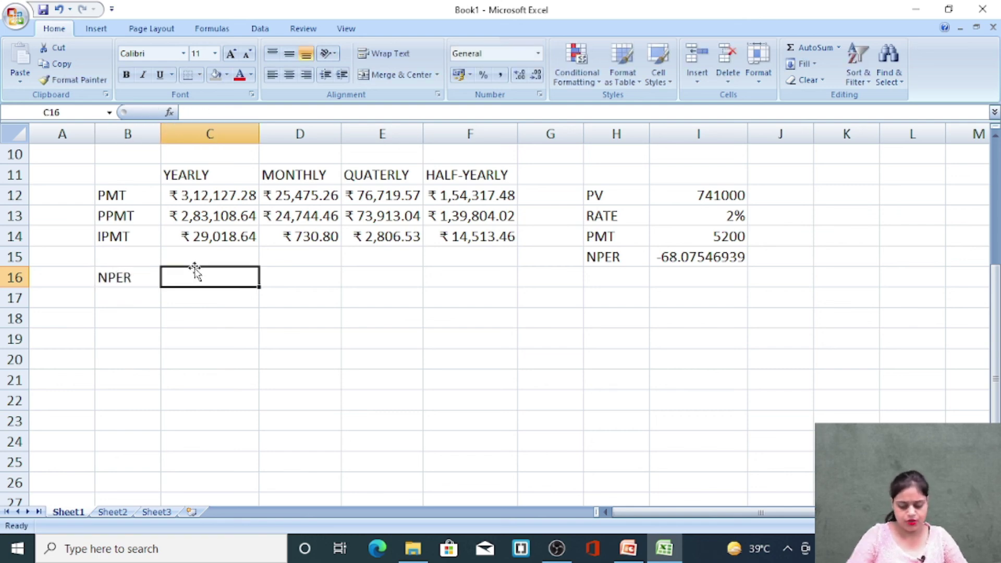
Step: Calculate the yearly number of periods in C16 with =NPER(C8,C12,-C6)
{"action": "type", "text": "=NPER("}
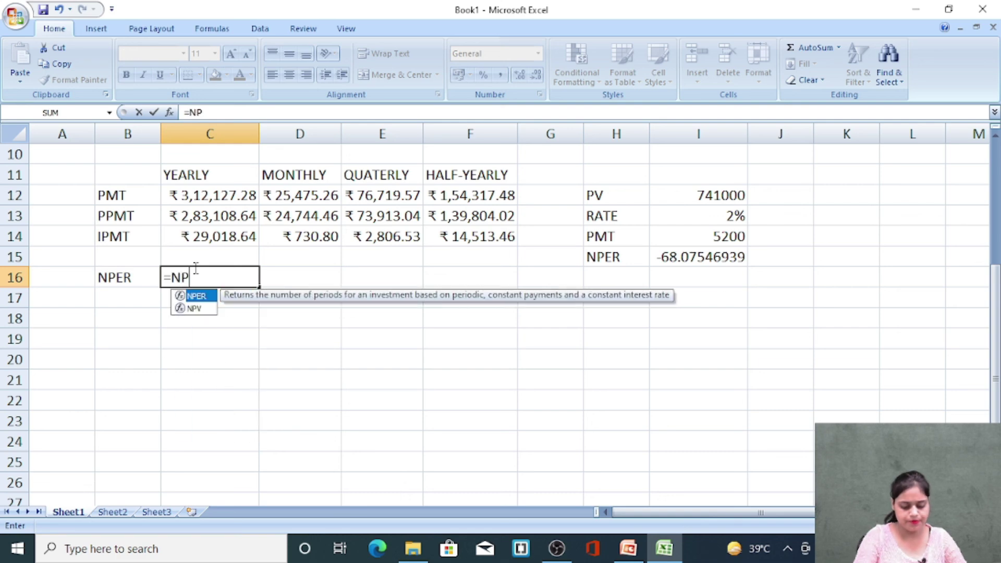
{"action": "key", "text": "Up"}
{"action": "key", "text": "Up"}
{"action": "key", "text": "Up"}
{"action": "key", "text": "Up"}
{"action": "key", "text": "Up"}
{"action": "key", "text": "Up"}
{"action": "key", "text": "Up"}
{"action": "key", "text": "Up"}
{"action": "key", "text": "Up"}
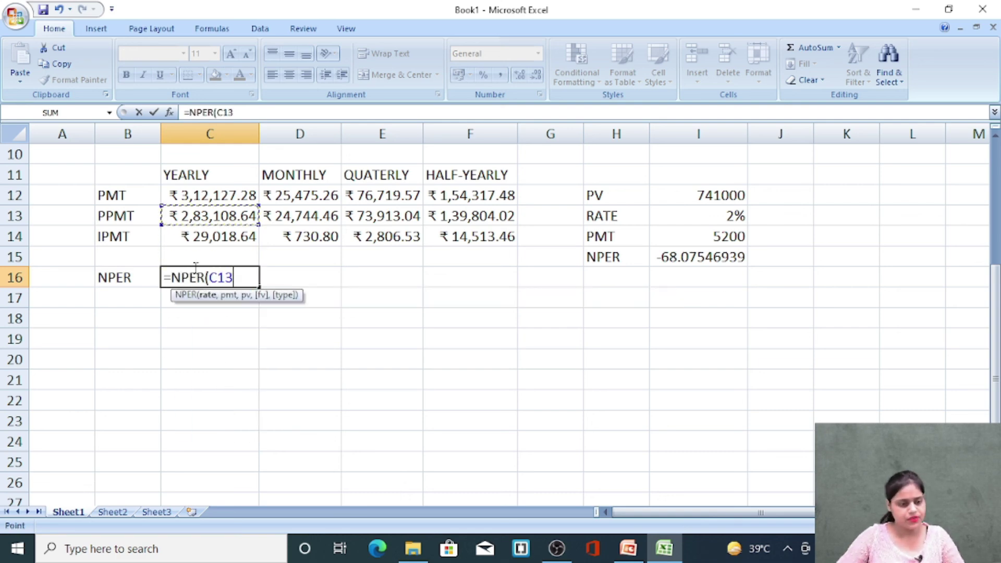
{"action": "key", "text": "Down"}
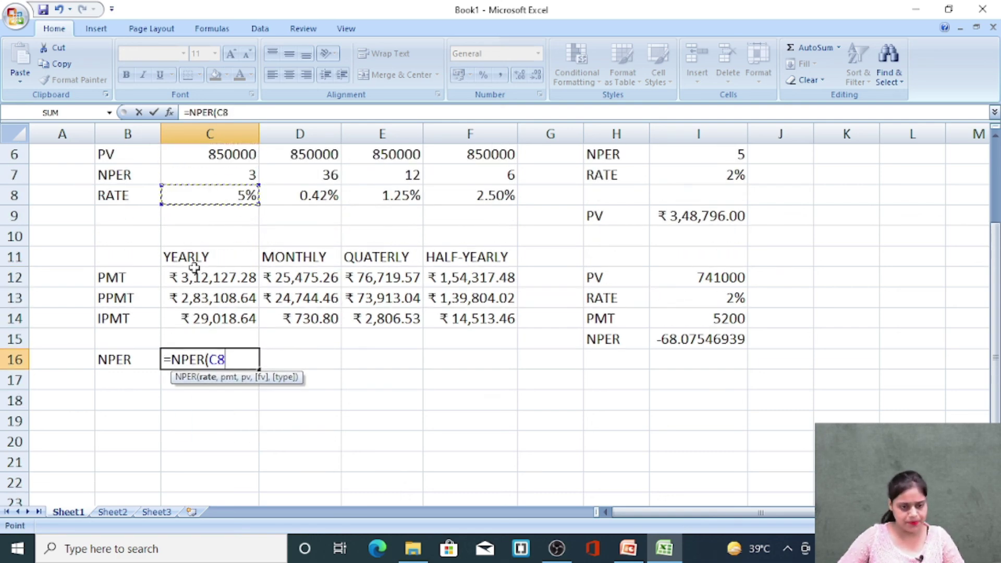
{"action": "type", "text": ","}
{"action": "key", "text": "Up"}
{"action": "key", "text": "Up"}
{"action": "key", "text": "Up"}
{"action": "key", "text": "Up"}
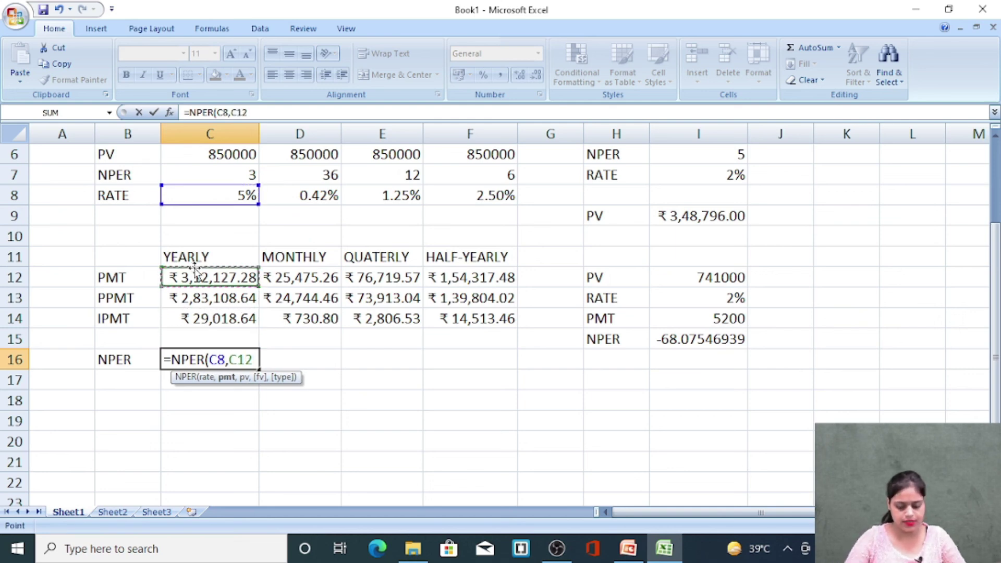
{"action": "type", "text": ",-"}
{"action": "key", "text": "Up"}
{"action": "key", "text": "Up"}
{"action": "key", "text": "Up"}
{"action": "key", "text": "Up"}
{"action": "key", "text": "Up"}
{"action": "key", "text": "Up"}
{"action": "key", "text": "Up"}
{"action": "key", "text": "Up"}
{"action": "key", "text": "Up"}
{"action": "key", "text": "Up"}
{"action": "key", "text": "Up"}
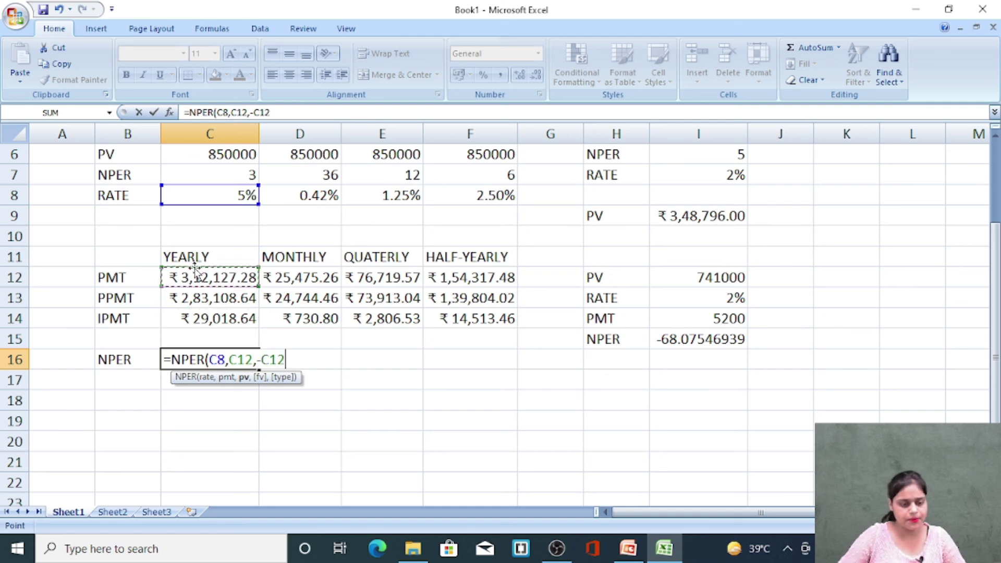
{"action": "key", "text": "Down"}
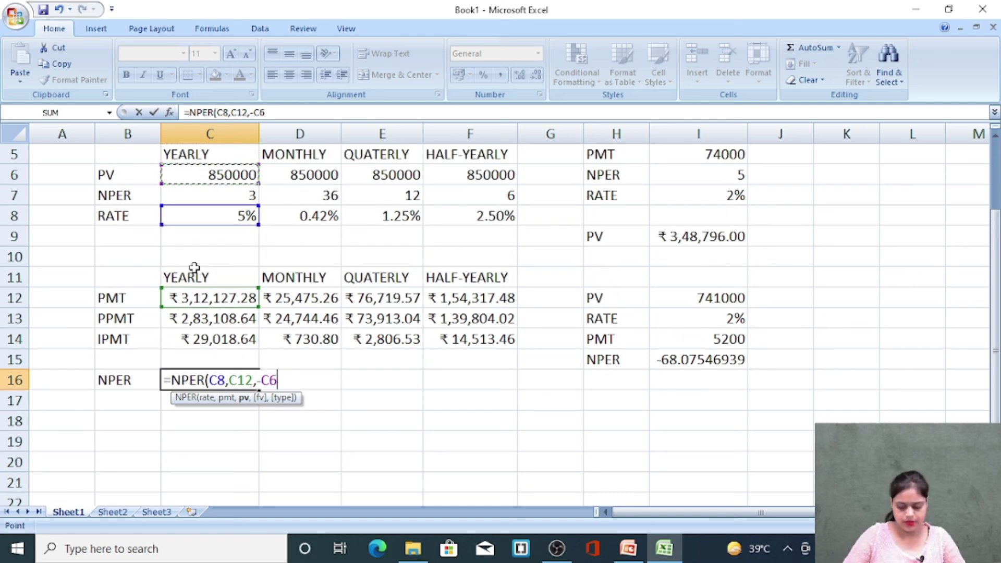
{"action": "type", "text": ")"}
{"action": "key", "text": "Return"}
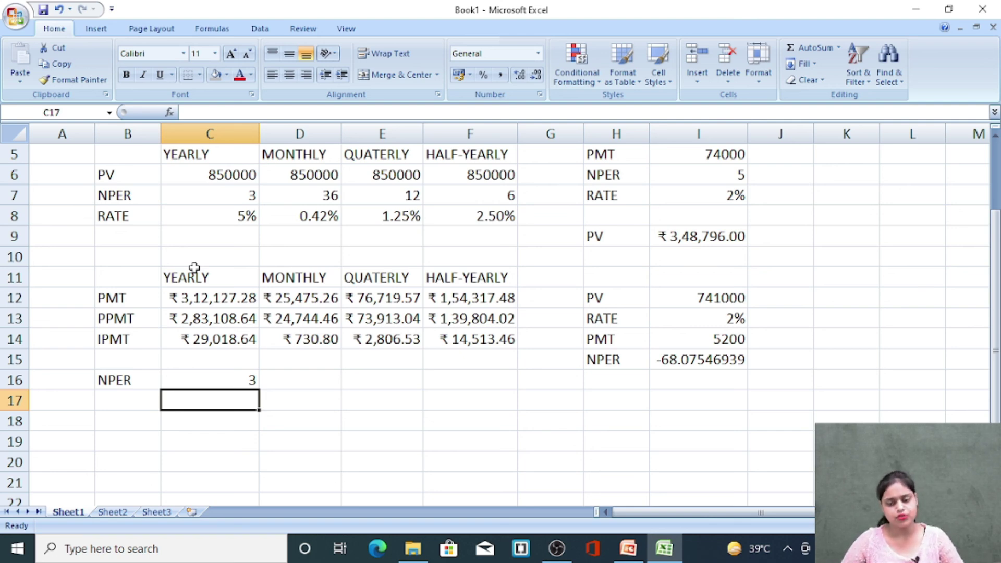
Step: Add the label RATE in B17 below the NPER label
{"action": "left_click", "coordinate": [319, 425]}
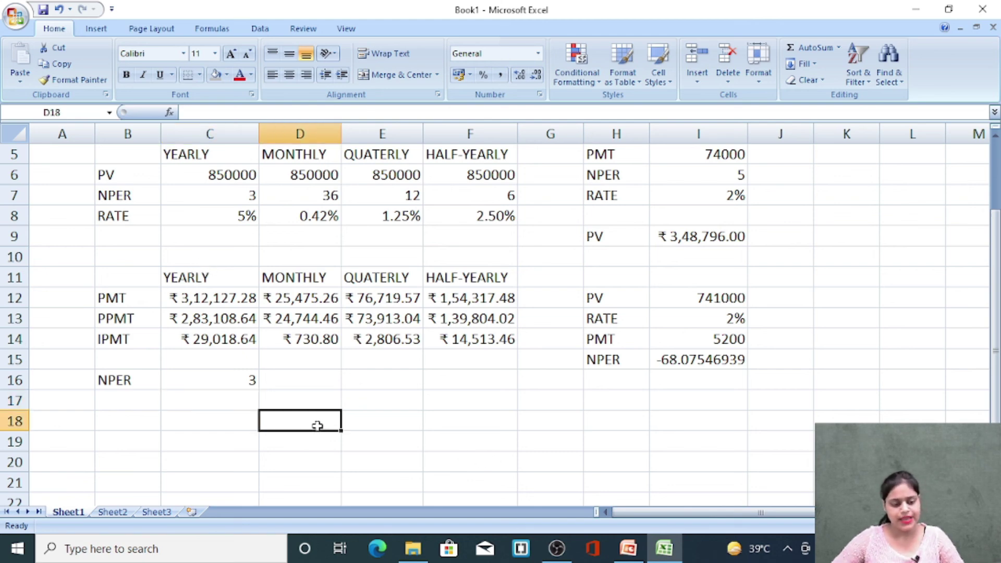
{"action": "left_click", "coordinate": [232, 426]}
{"action": "left_click", "coordinate": [115, 394]}
{"action": "type", "text": "RATE"}
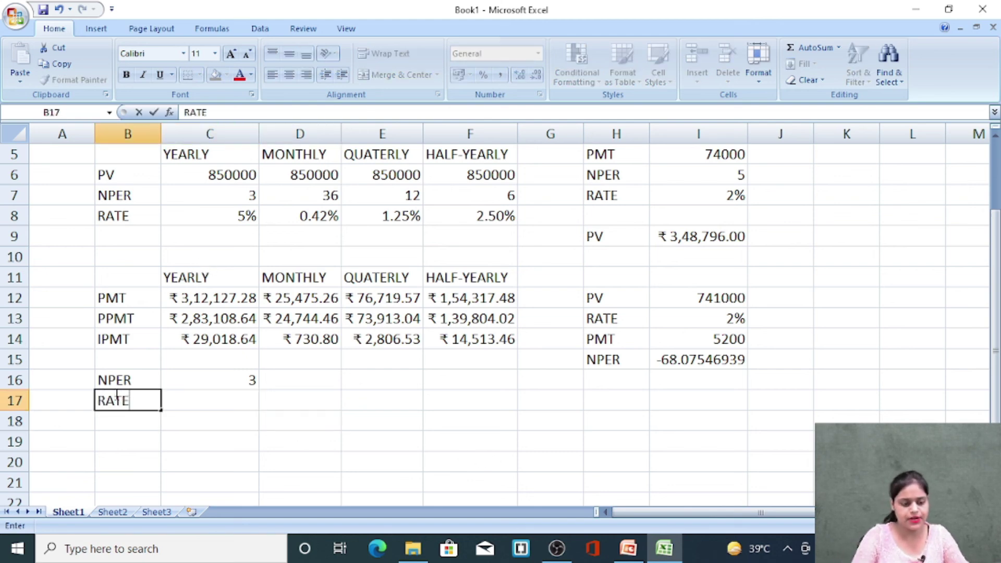
{"action": "key", "text": "Tab"}
Step: Calculate the yearly interest rate in C17 with =RATE(C7,C12,-C6)
{"action": "type", "text": "=RATE("}
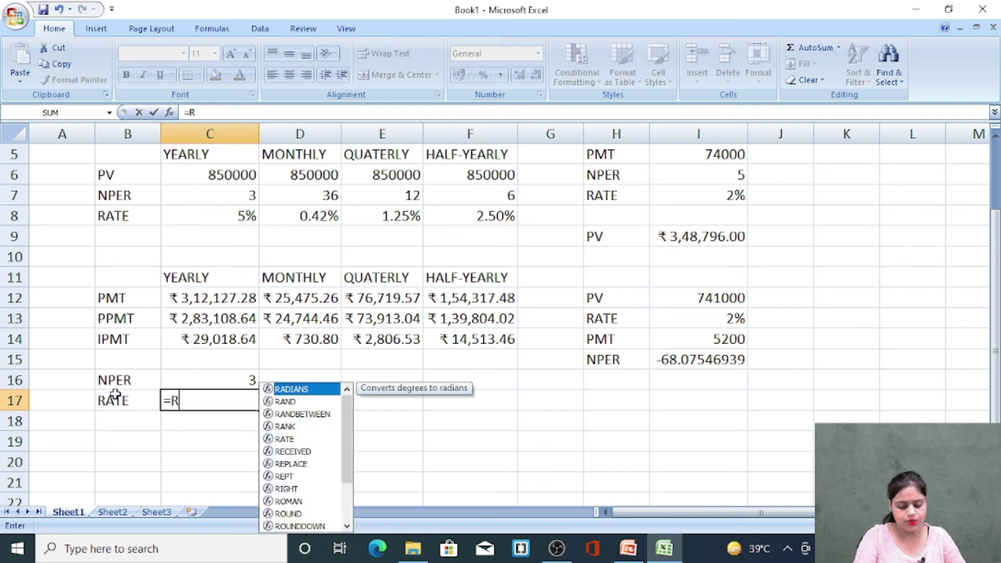
{"action": "key", "text": "Up"}
{"action": "key", "text": "Up"}
{"action": "key", "text": "Up"}
{"action": "key", "text": "Up"}
{"action": "key", "text": "Up"}
{"action": "key", "text": "Up"}
{"action": "key", "text": "Up"}
{"action": "key", "text": "Up"}
{"action": "key", "text": "Up"}
{"action": "key", "text": "Up"}
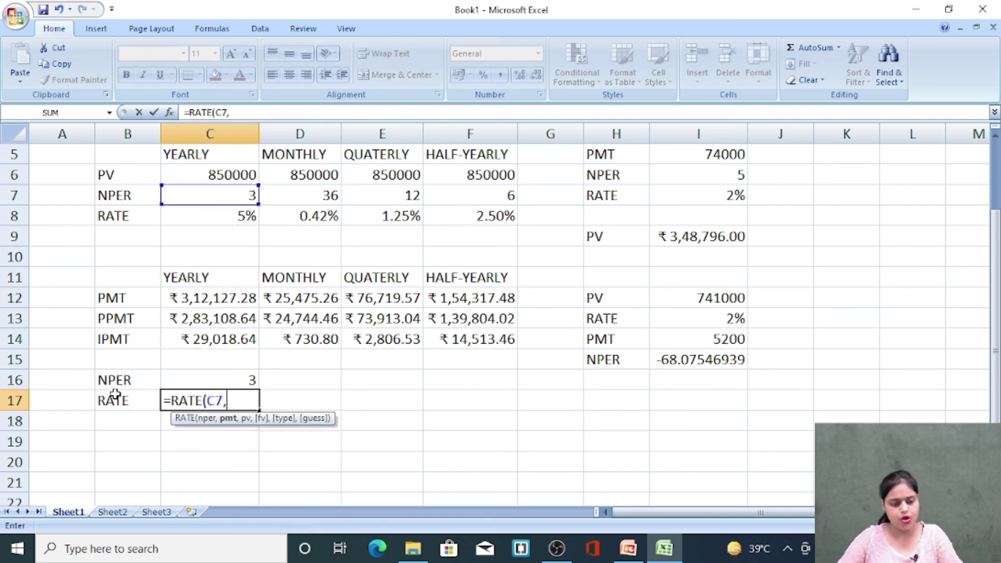
{"action": "type", "text": ","}
{"action": "key", "text": "Up"}
{"action": "key", "text": "Up"}
{"action": "key", "text": "Up"}
{"action": "key", "text": "Up"}
{"action": "key", "text": "Up"}
{"action": "type", "text": "M"}
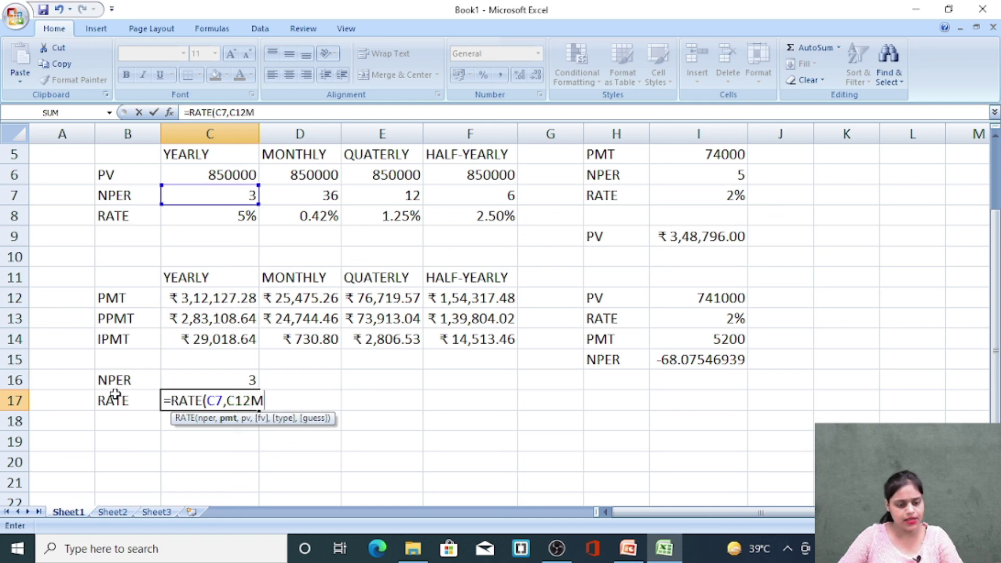
{"action": "key", "text": "BackSpace"}
{"action": "type", "text": ","}
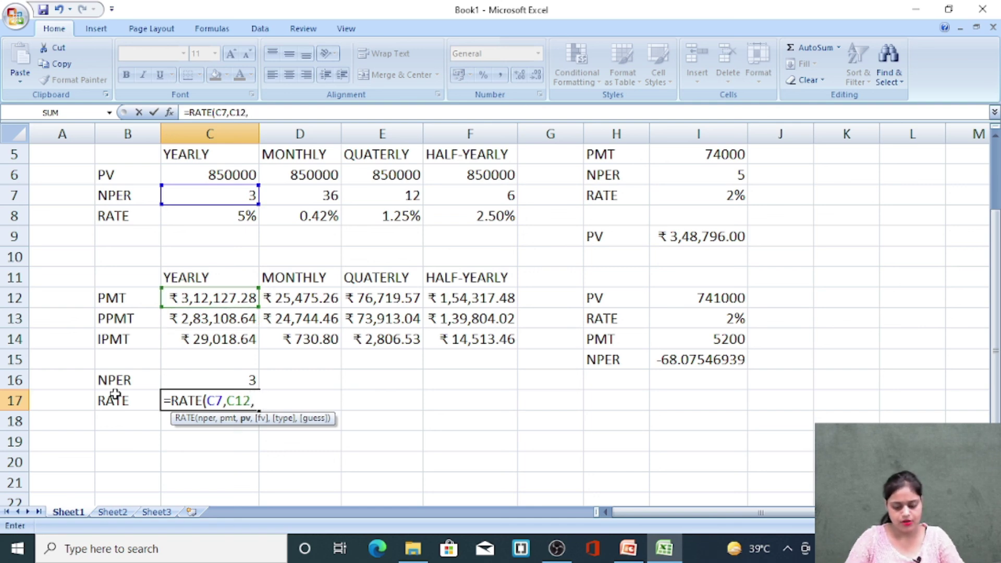
{"action": "type", "text": "-"}
{"action": "key", "text": "Up"}
{"action": "key", "text": "Up"}
{"action": "key", "text": "Up"}
{"action": "key", "text": "Up"}
{"action": "key", "text": "Up"}
{"action": "key", "text": "Up"}
{"action": "key", "text": "Up"}
{"action": "key", "text": "Up"}
{"action": "key", "text": "Up"}
{"action": "key", "text": "Up"}
{"action": "key", "text": "Up"}
{"action": "key", "text": "Up"}
{"action": "key", "text": "Up"}
{"action": "key", "text": "Up"}
{"action": "key", "text": "Up"}
{"action": "key", "text": "Up"}
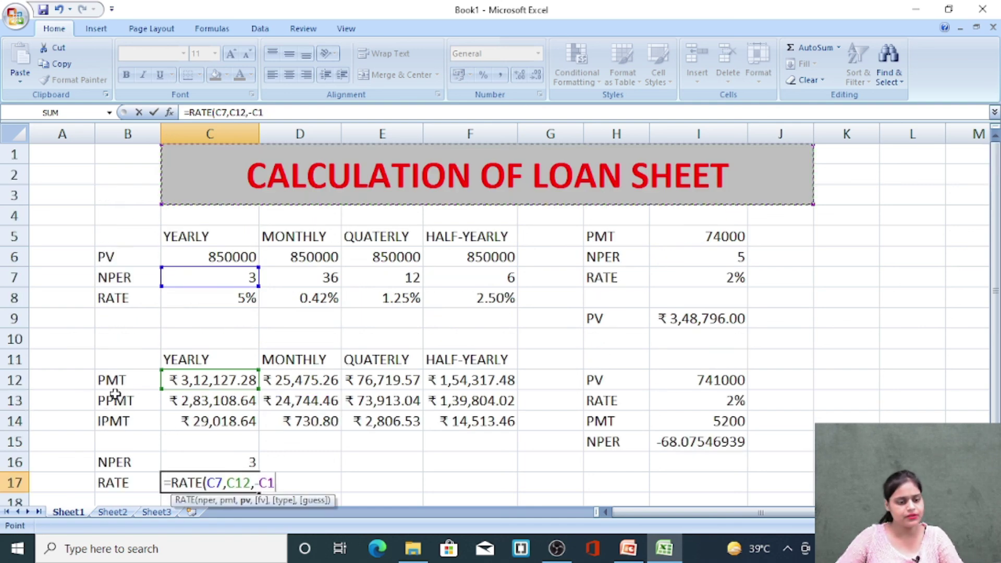
{"action": "key", "text": "Down"}
{"action": "key", "text": "Down"}
{"action": "key", "text": "Down"}
{"action": "key", "text": "Down"}
{"action": "key", "text": "Down"}
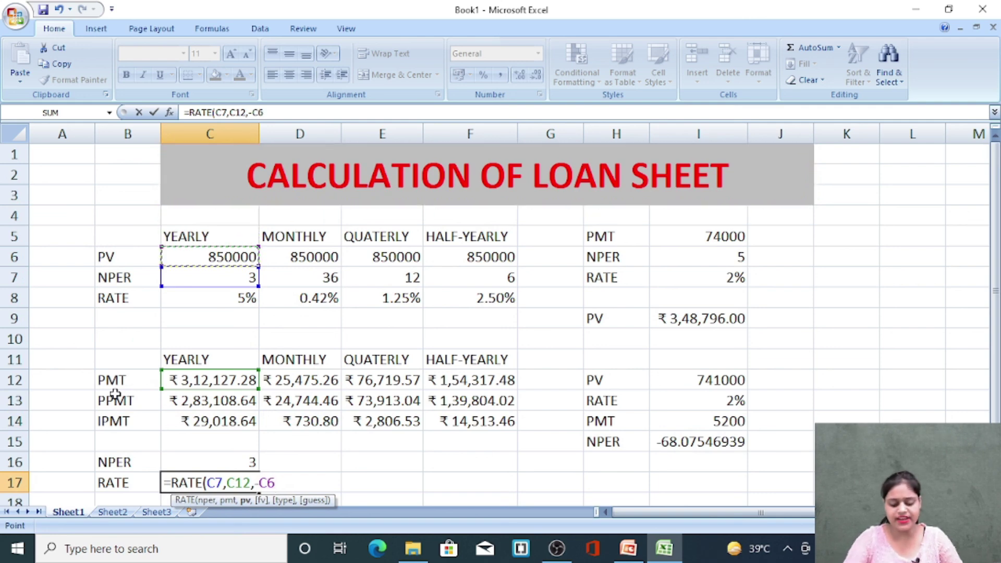
{"action": "type", "text": ")"}
{"action": "key", "text": "Return"}
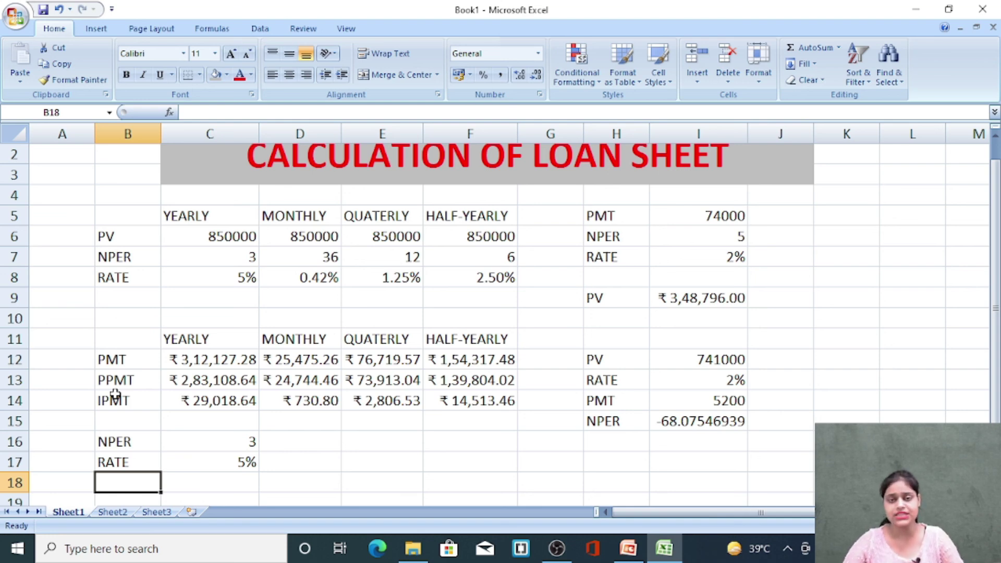
{"action": "scroll", "coordinate": [514, 449], "scroll_direction": "up", "scroll_amount": 1}
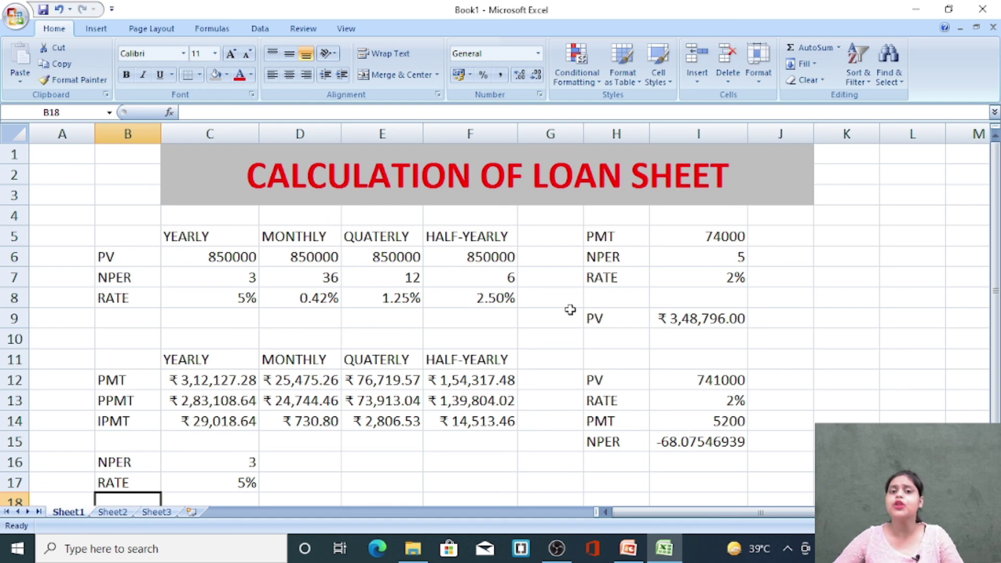
{"action": "scroll", "coordinate": [573, 309], "scroll_direction": "down", "scroll_amount": 5}
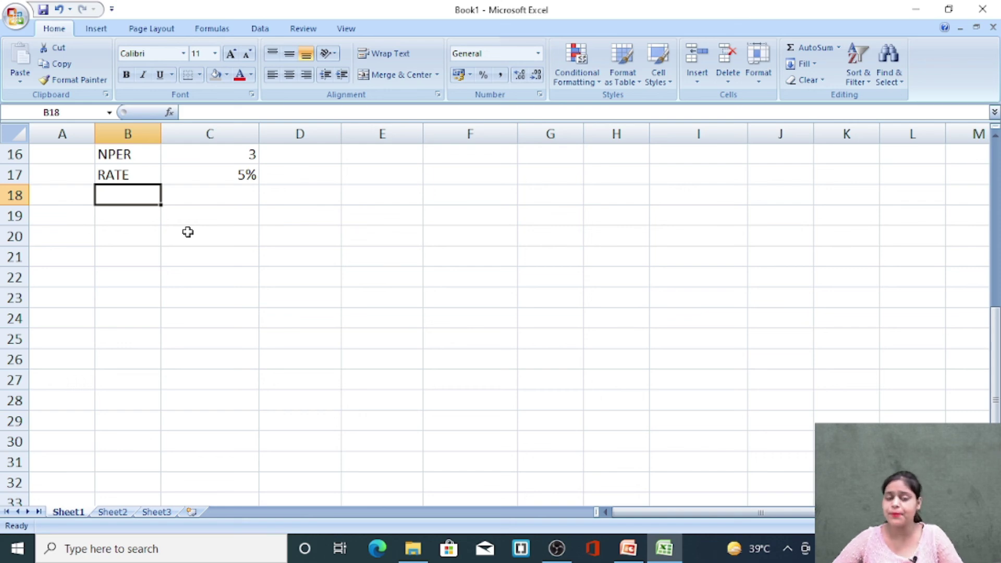
{"action": "scroll", "coordinate": [644, 329], "scroll_direction": "up", "scroll_amount": 4}
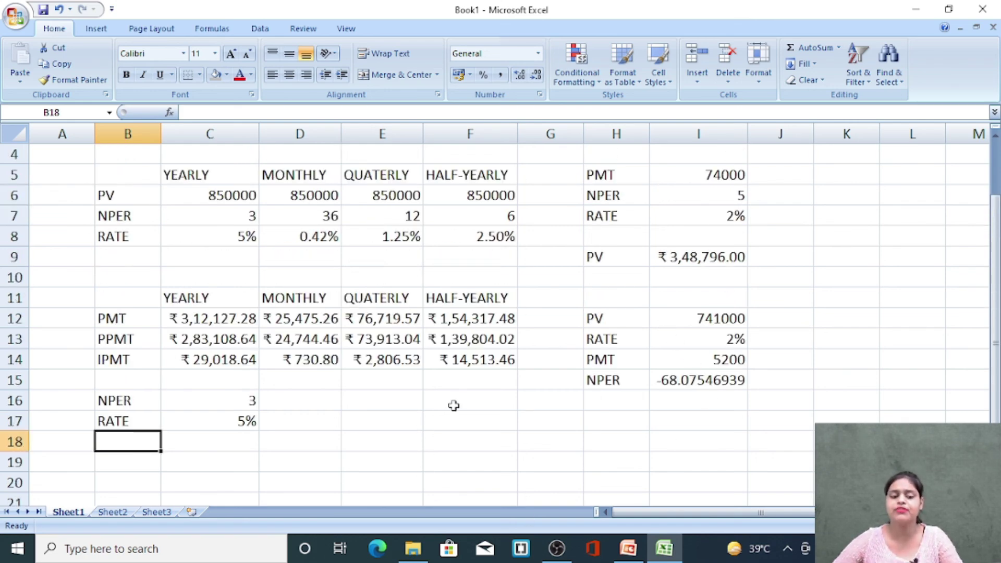
{"action": "scroll", "coordinate": [657, 336], "scroll_direction": "up", "scroll_amount": 1}
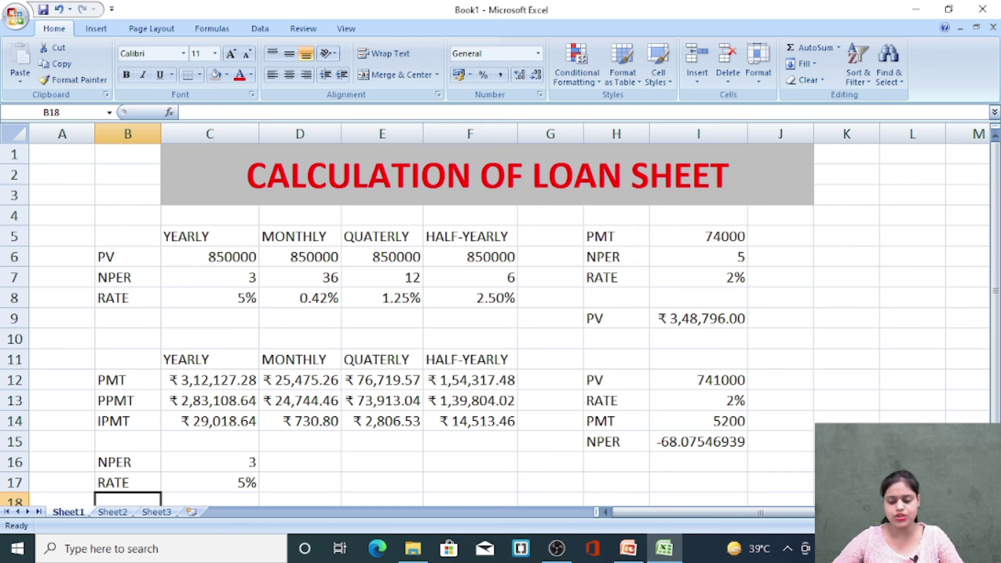
{"action": "scroll", "coordinate": [404, 439], "scroll_direction": "down", "scroll_amount": 2}
{"action": "left_click", "coordinate": [401, 438]}
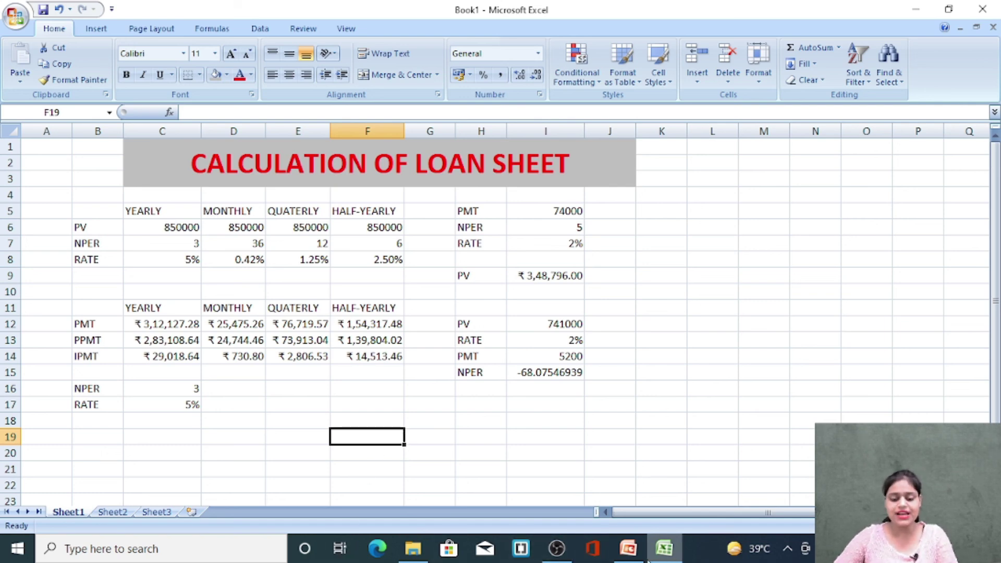
Step: Switch to the loan sheet presentation in PowerPoint and end its running slide show
{"action": "left_click", "coordinate": [637, 558]}
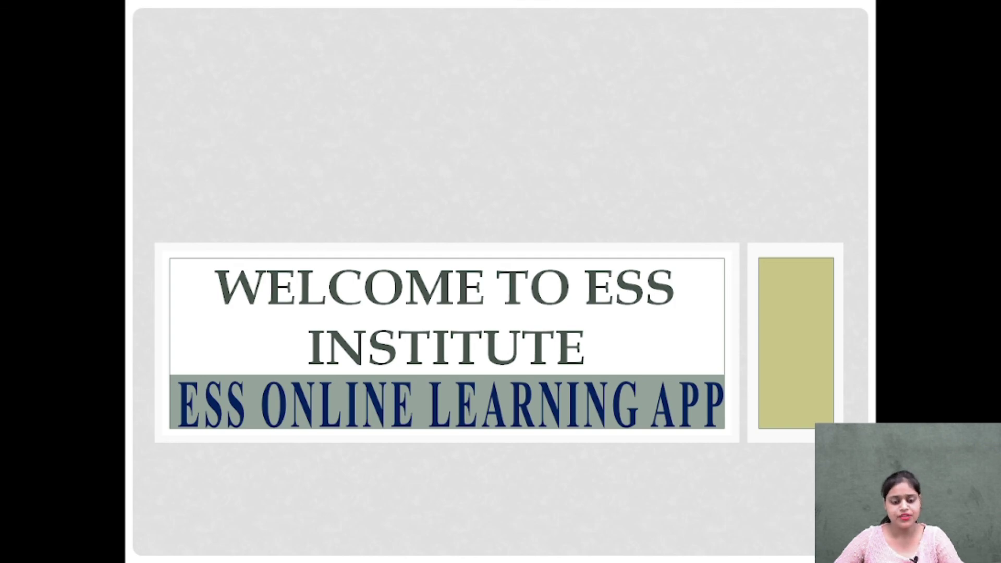
{"action": "key", "text": "Escape"}
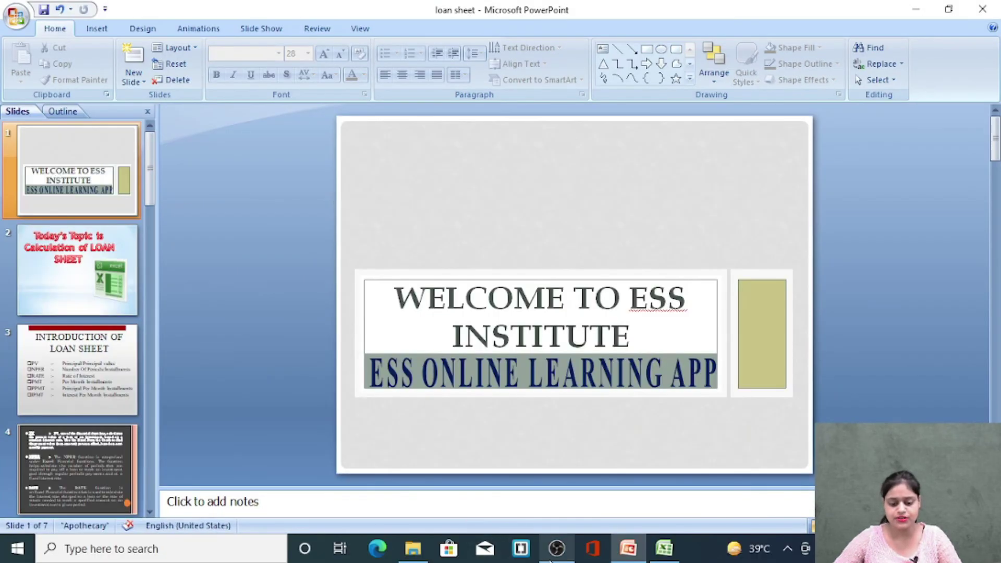
{"action": "left_click", "coordinate": [556, 548]}
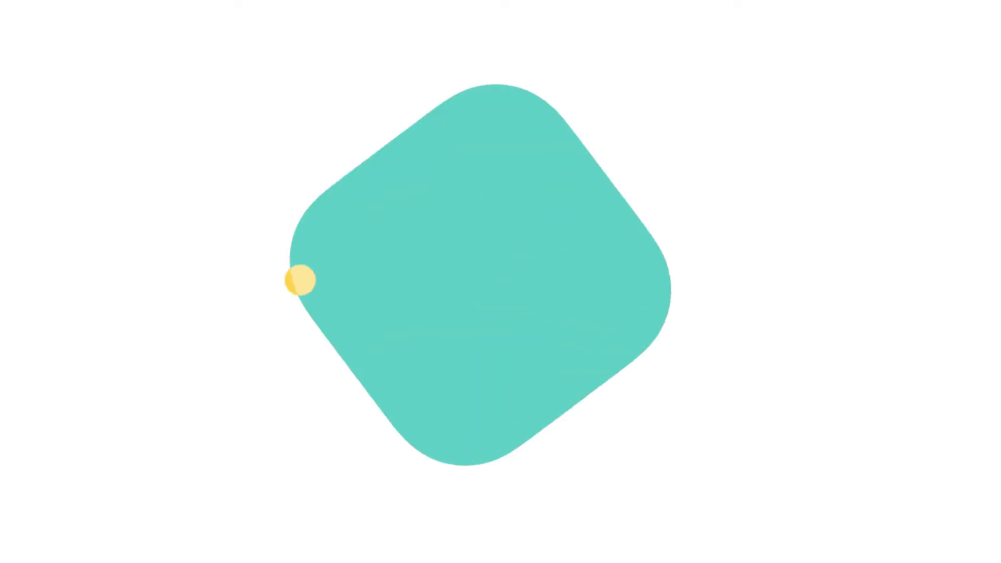